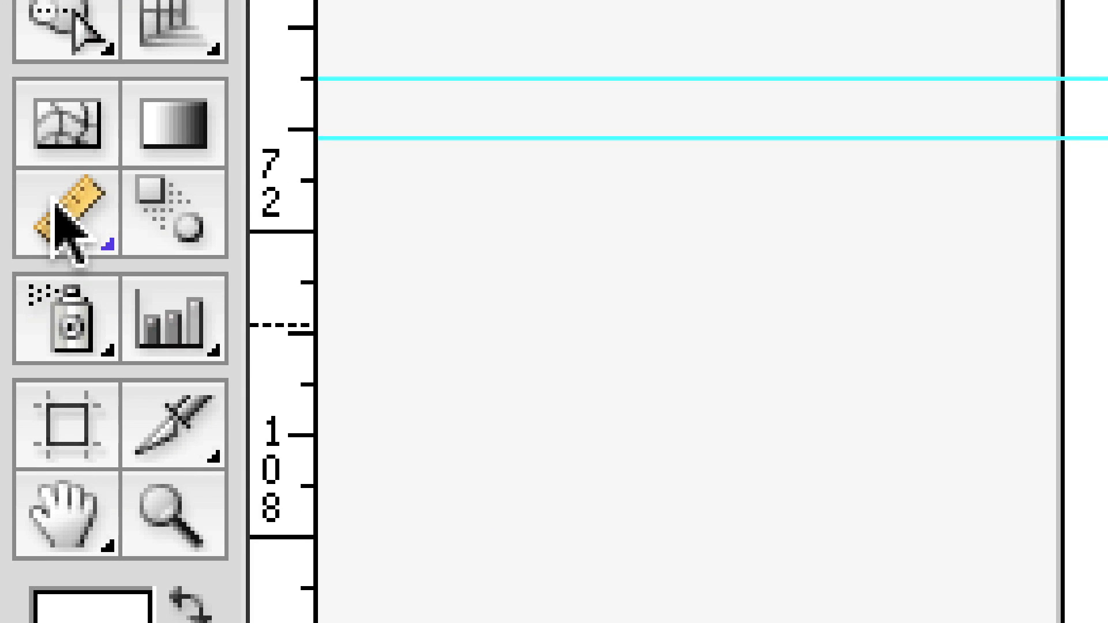
# Measure the width and height of the rain cloud icon and select its cloud outline
pyautogui.click(55, 205)
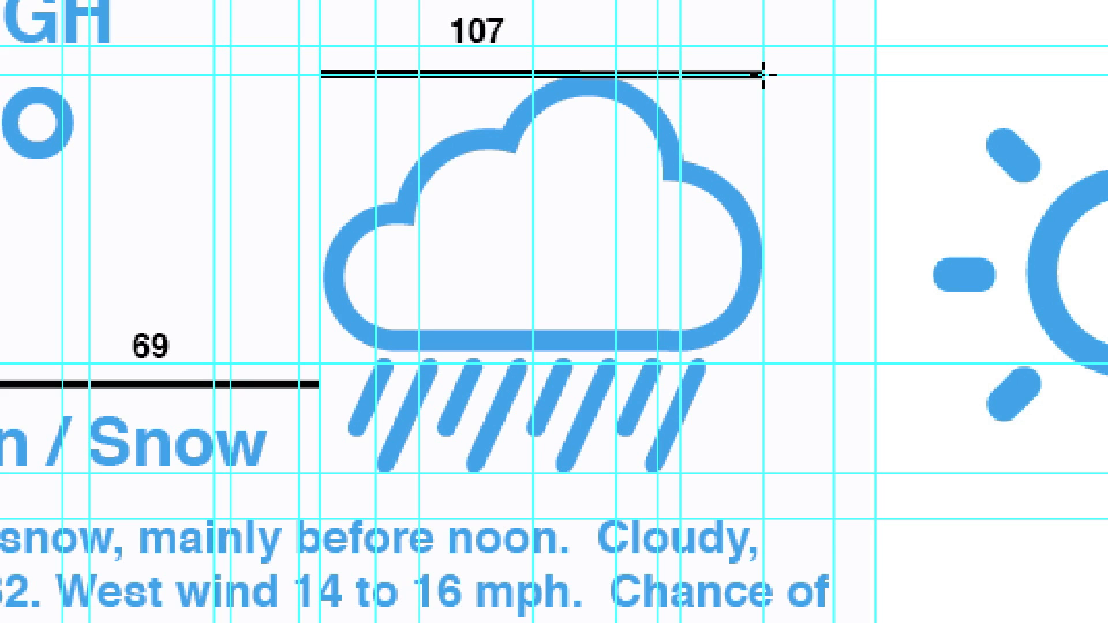
pyautogui.moveTo(763, 74); pyautogui.dragTo(765, 343)
pyautogui.moveTo(765, 456); pyautogui.dragTo(763, 473)
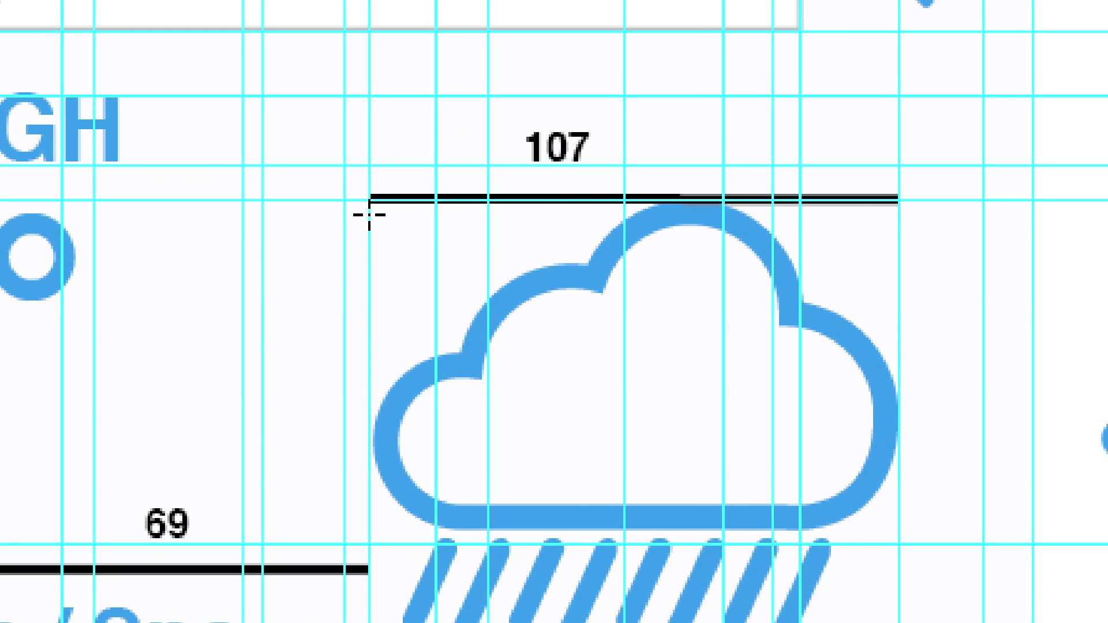
pyautogui.moveTo(369, 215); pyautogui.dragTo(899, 225)
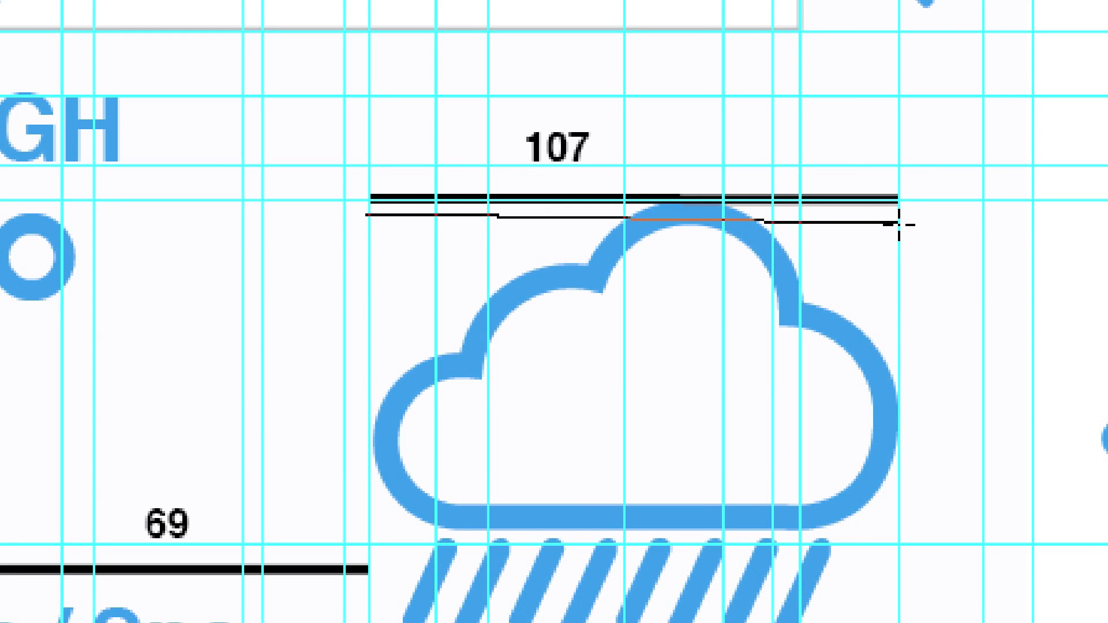
pyautogui.scroll(-1, 900, 225)
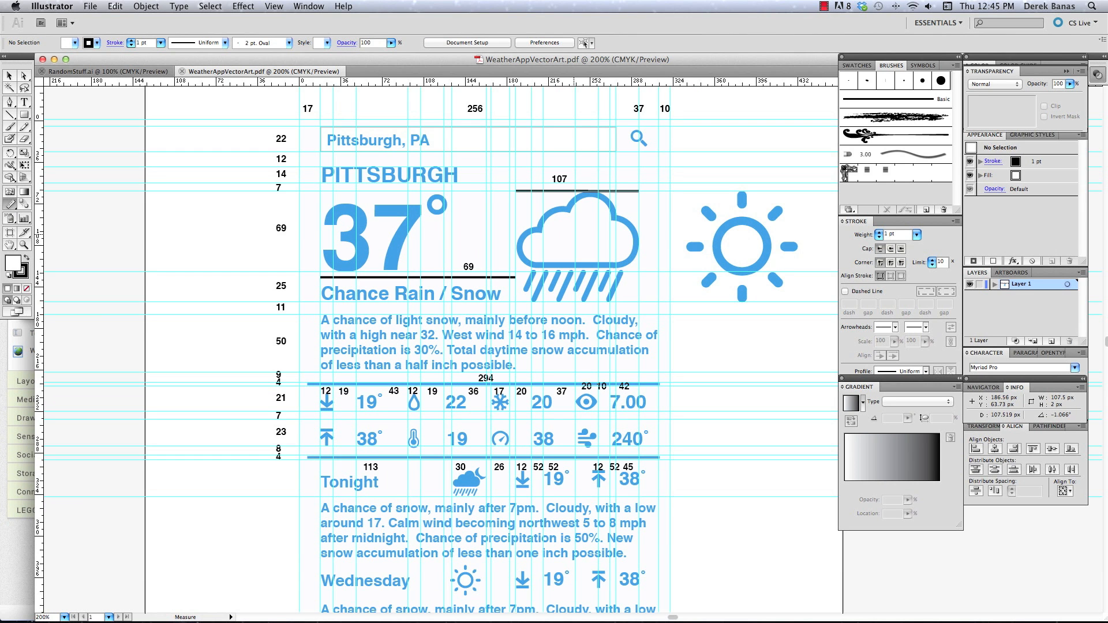
pyautogui.press('v')
pyautogui.click(634, 236)
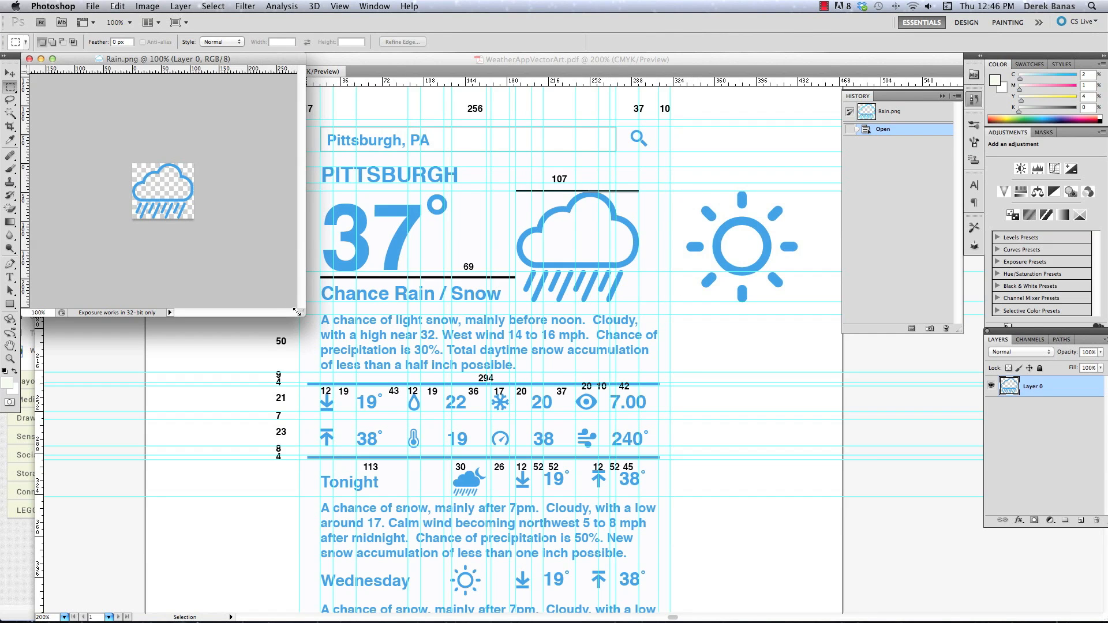
# Switch to Photoshop and examine Rain.png and its transparent background at 300% in a resized document window
pyautogui.moveTo(296, 312); pyautogui.dragTo(554, 456)
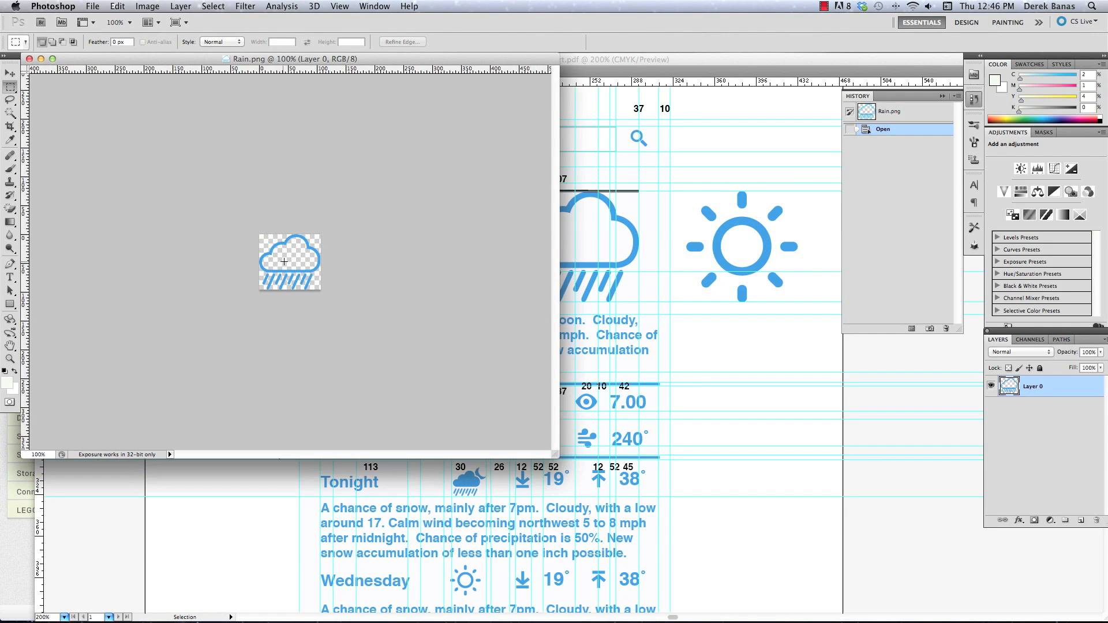
pyautogui.press('z')
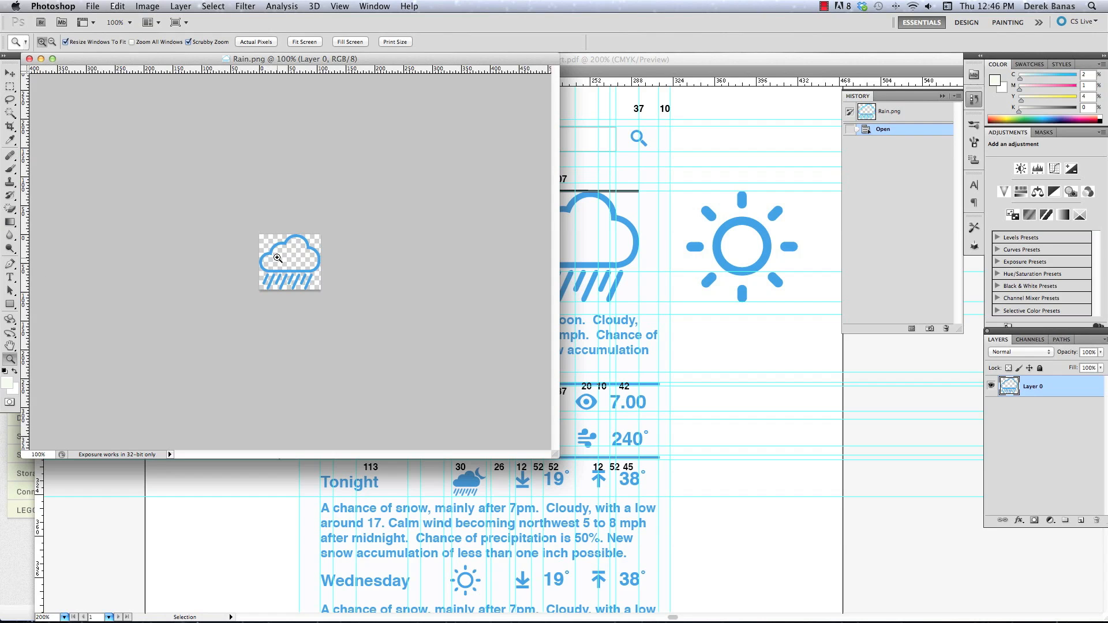
pyautogui.click(278, 258)
pyautogui.moveTo(157, 188); pyautogui.dragTo(726, 565)
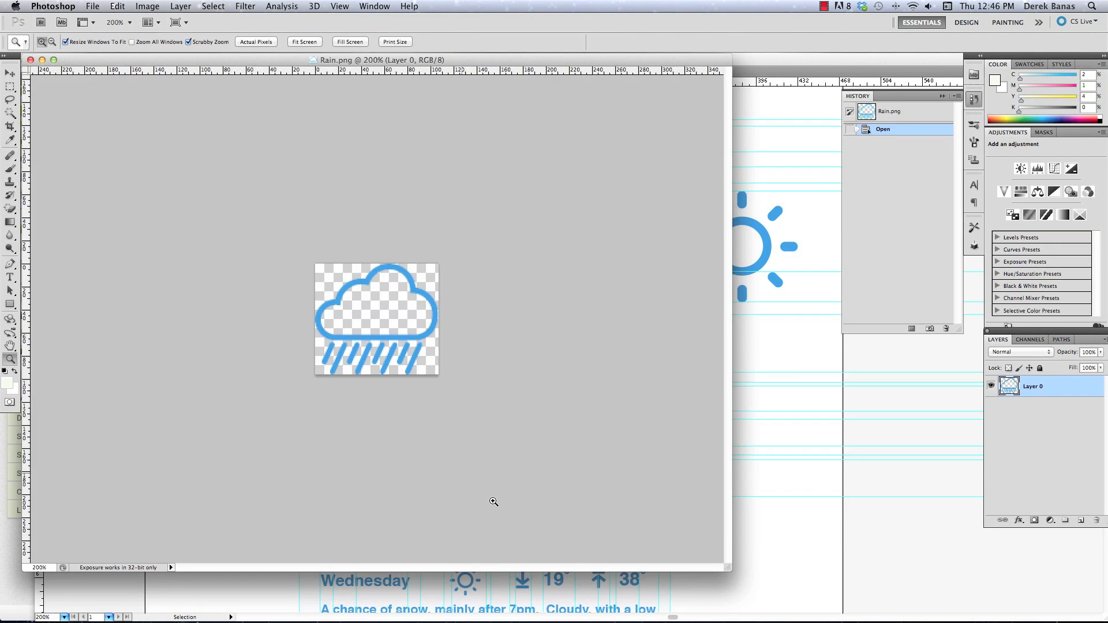
pyautogui.click(361, 335)
pyautogui.moveTo(220, 244); pyautogui.dragTo(779, 550)
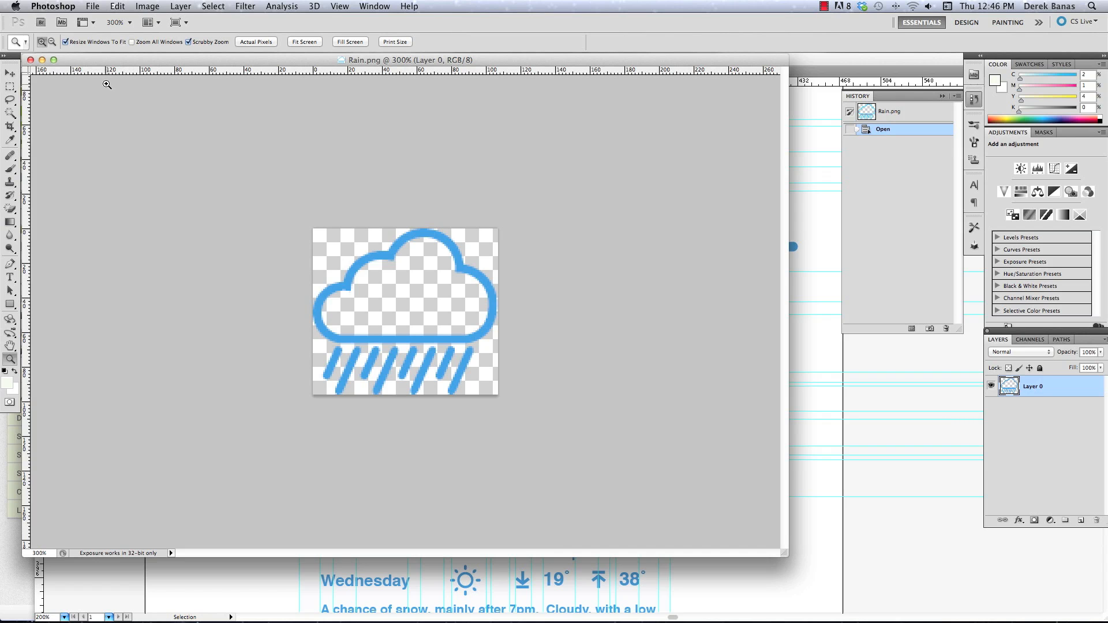
pyautogui.moveTo(777, 554); pyautogui.dragTo(240, 280)
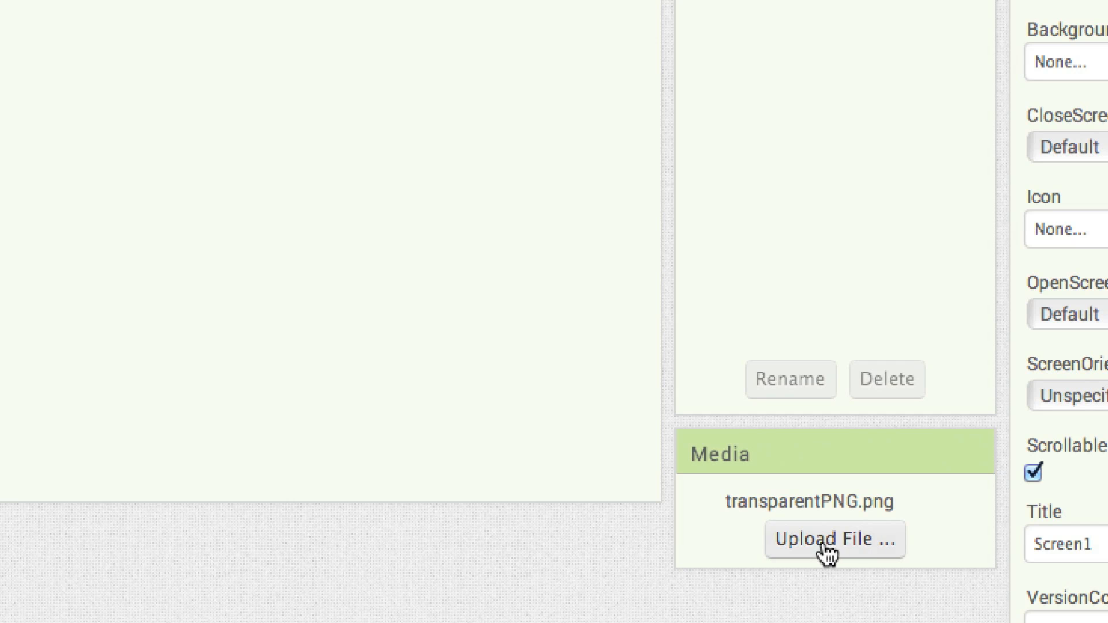
# Upload CloudyDay.png from the Weather Icons folder to the media of TheWeatherApp project in App Inventor
pyautogui.click(833, 540)
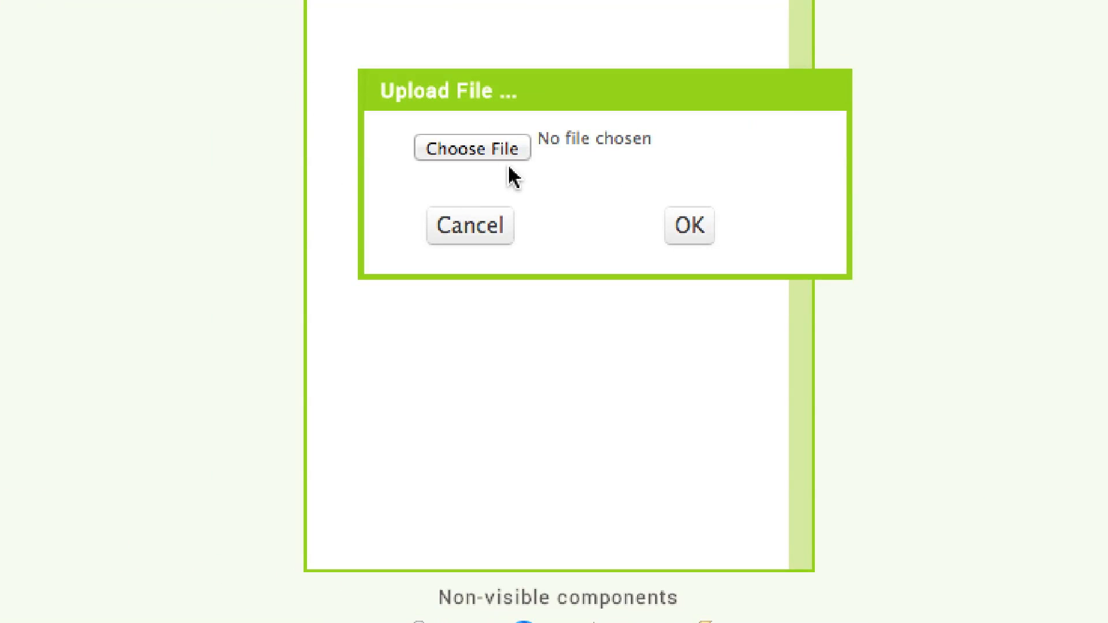
pyautogui.click(477, 148)
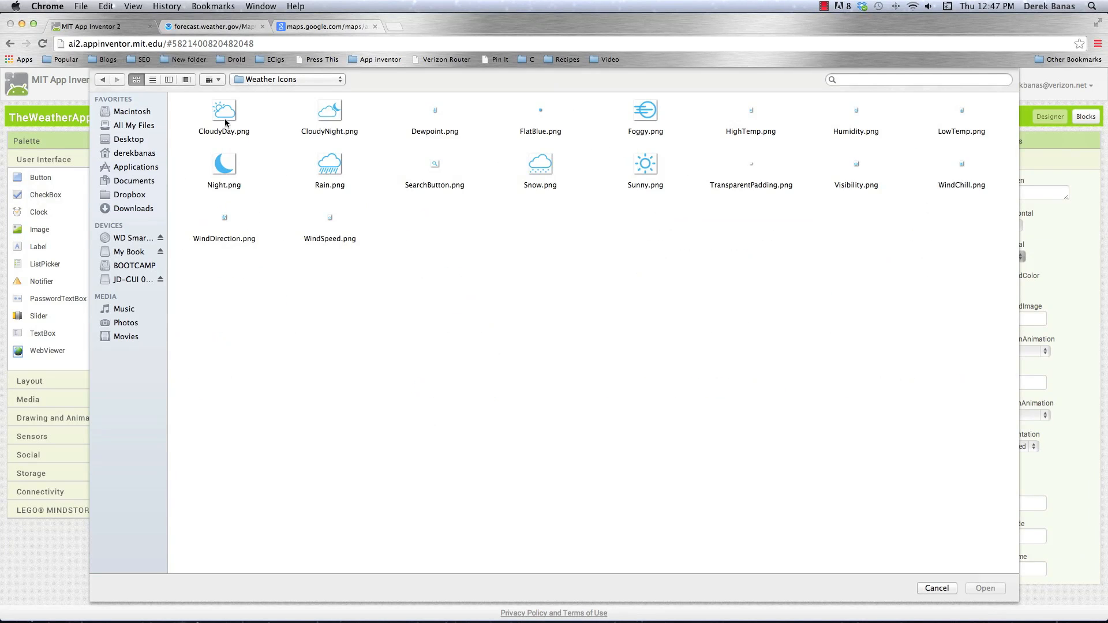
pyautogui.doubleClick(223, 106)
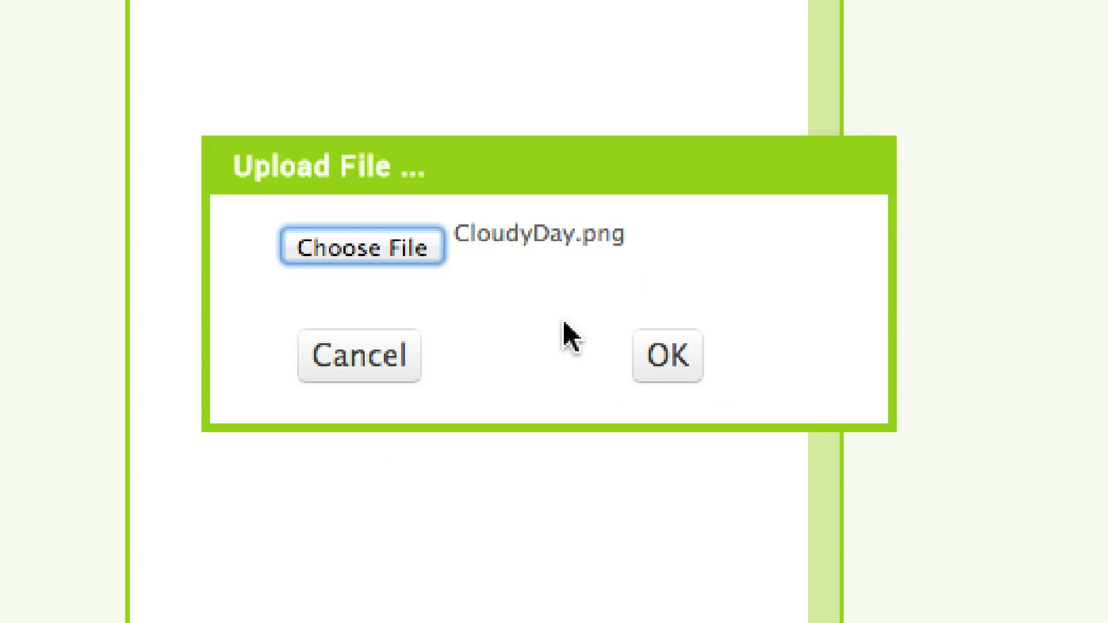
pyautogui.click(664, 358)
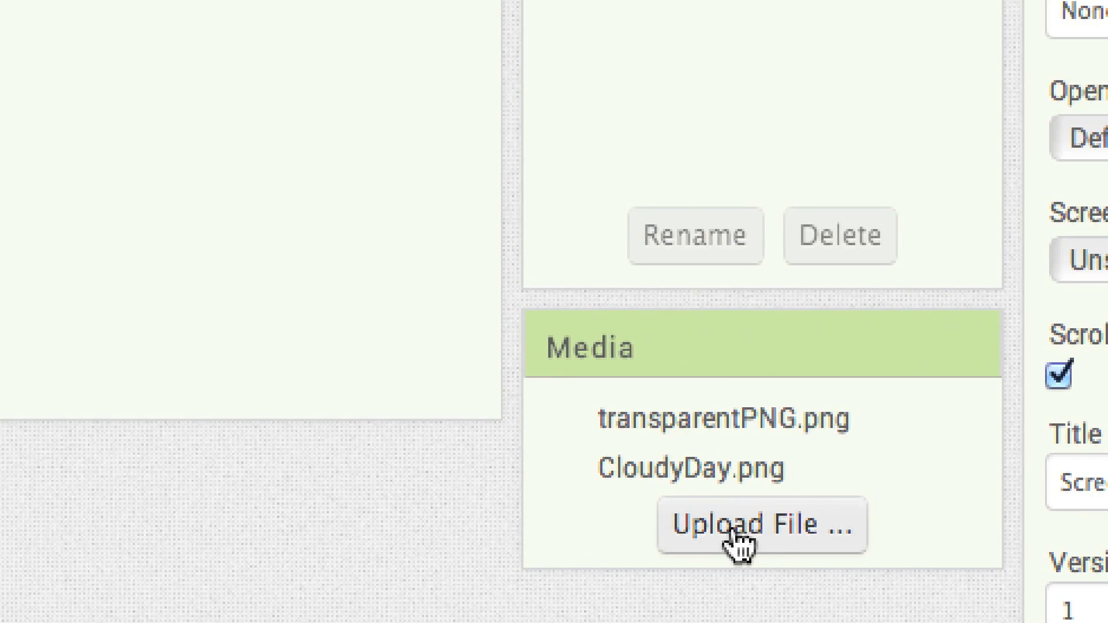
# Upload CloudyNight.png from the Weather Icons folder to the project's media
pyautogui.click(904, 513)
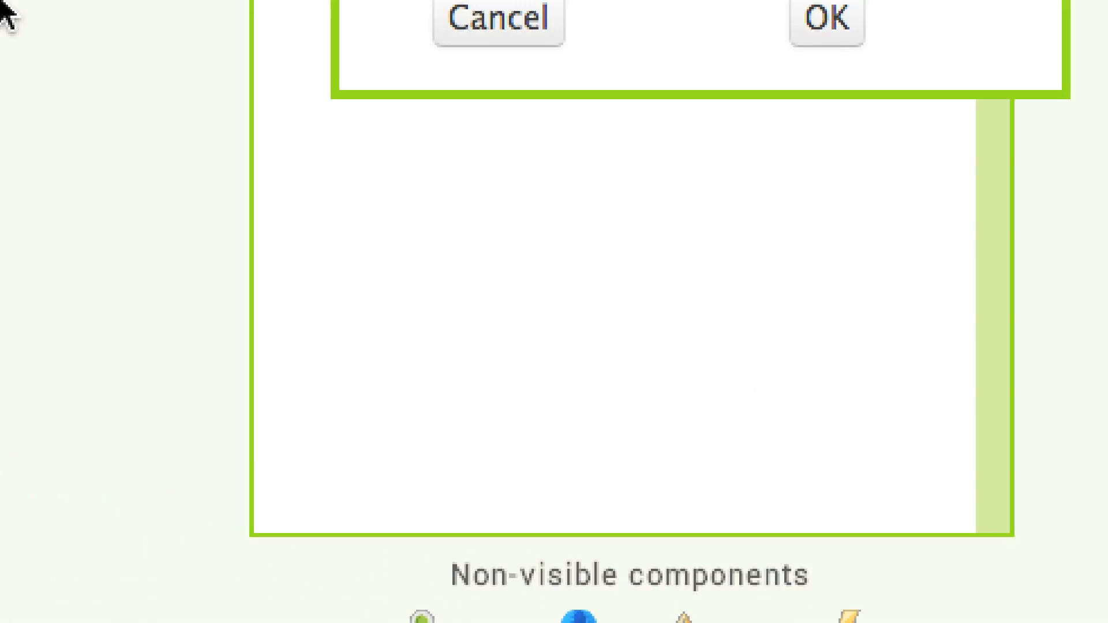
pyautogui.click(582, 5)
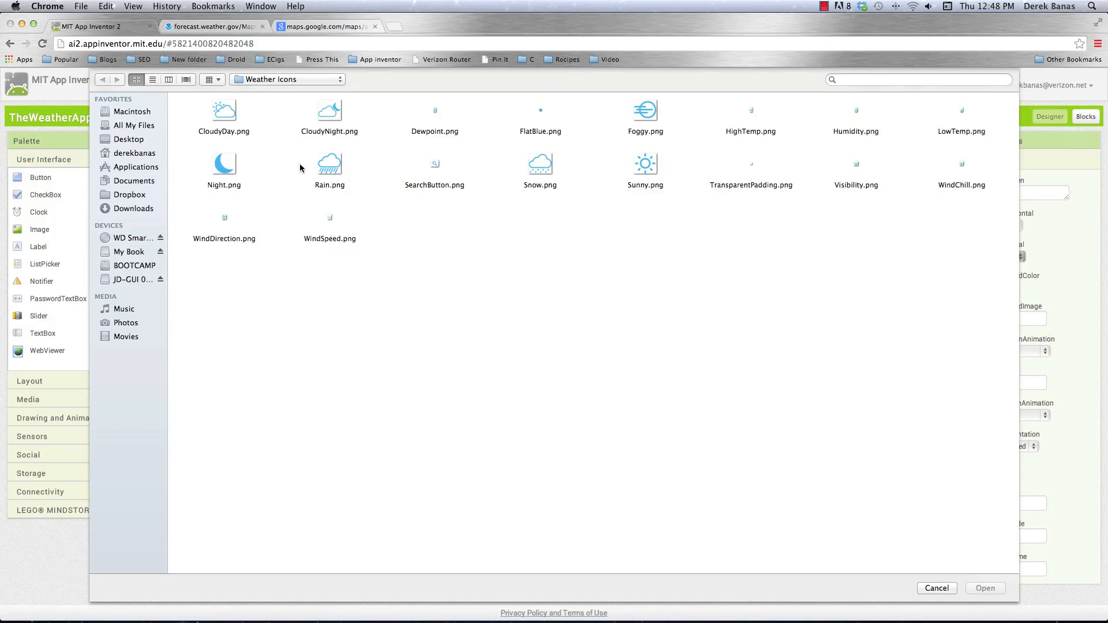
pyautogui.click(327, 116)
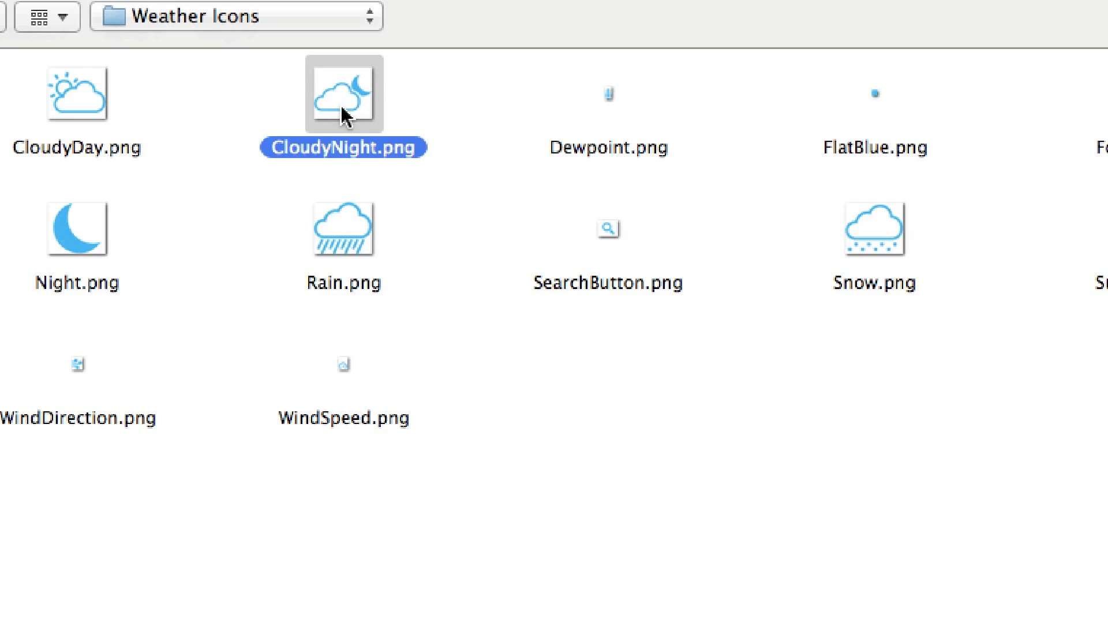
pyautogui.doubleClick(337, 108)
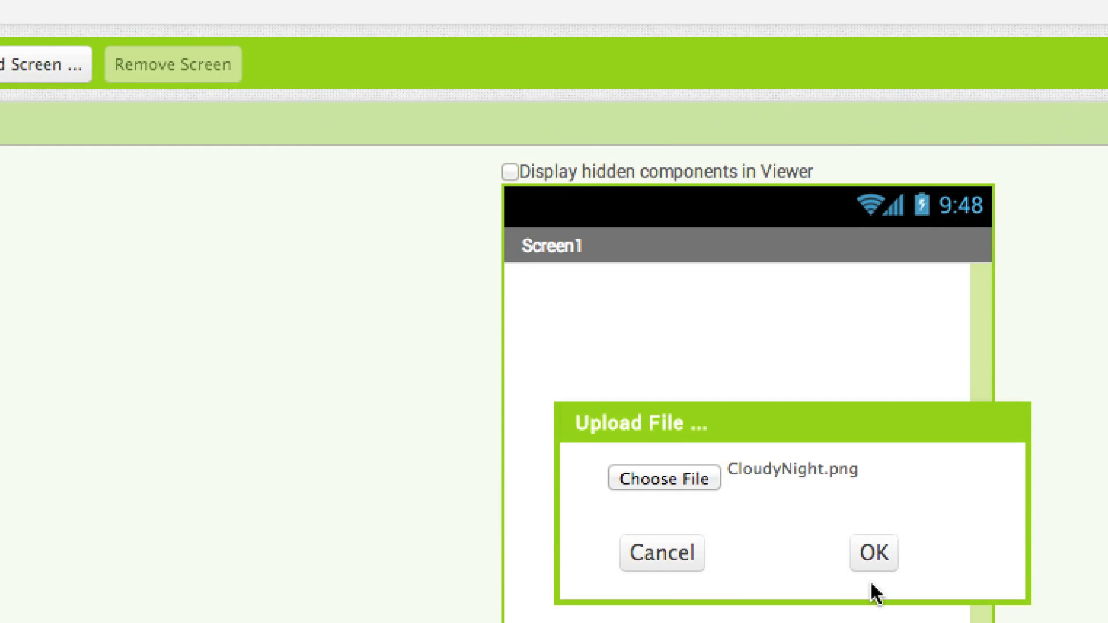
pyautogui.click(880, 563)
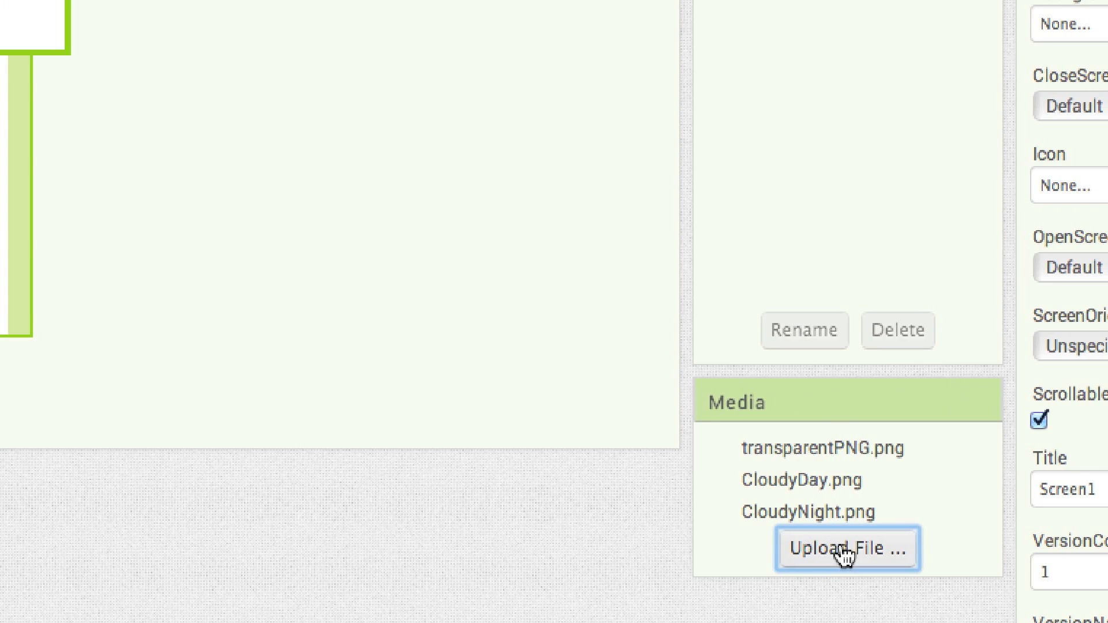
# Upload Dewpoint.png to the project's media and open the file chooser for another icon
pyautogui.click(846, 549)
pyautogui.click(633, 168)
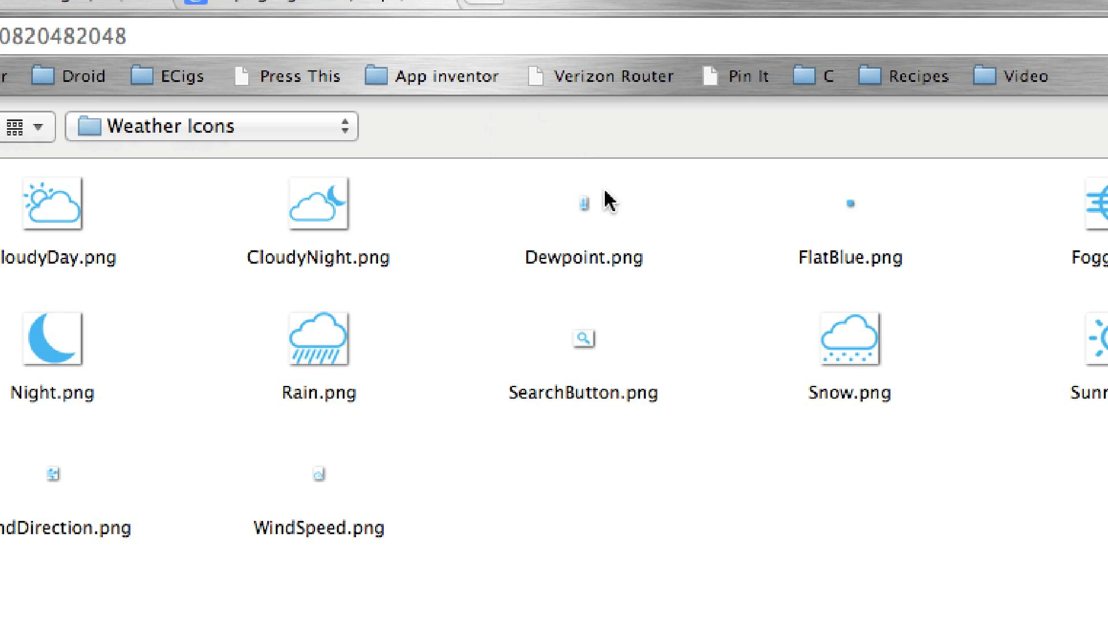
pyautogui.doubleClick(584, 203)
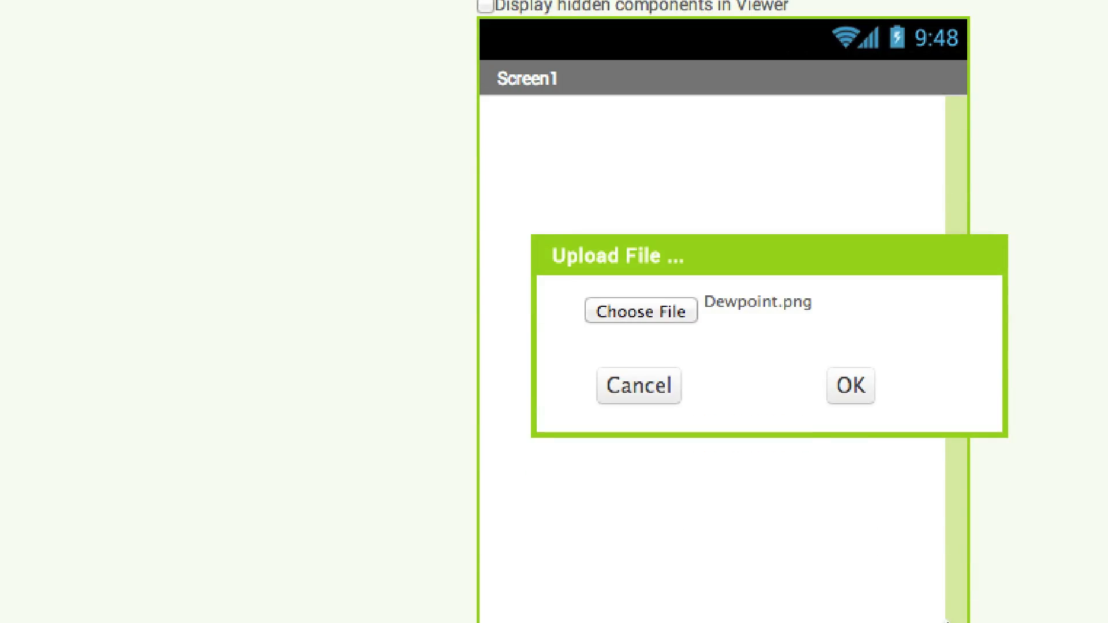
pyautogui.click(848, 386)
pyautogui.click(928, 551)
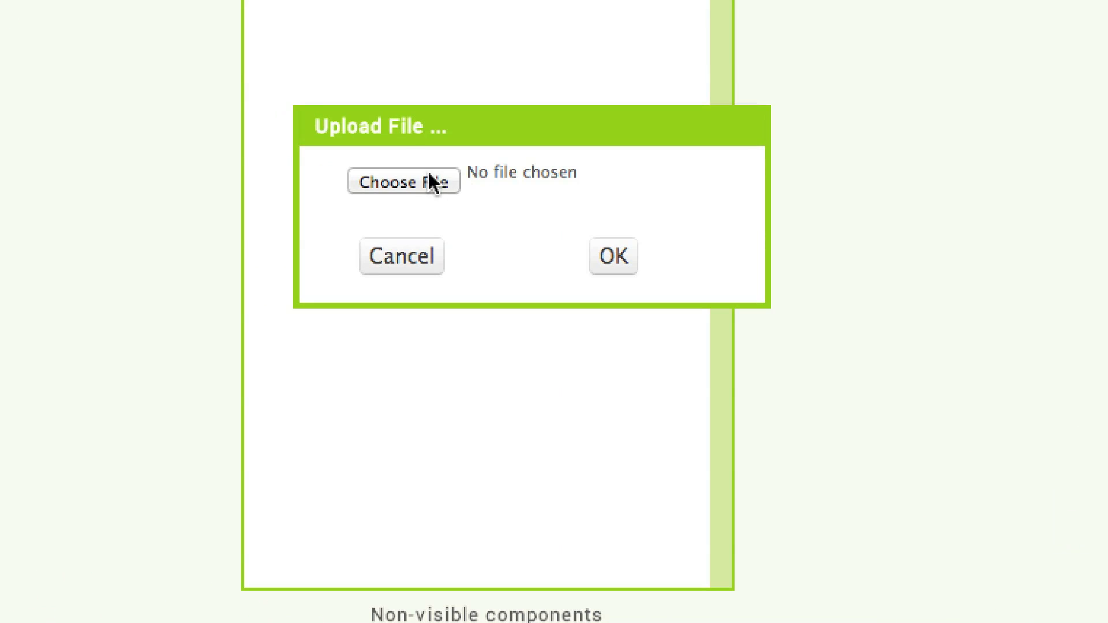
pyautogui.click(432, 181)
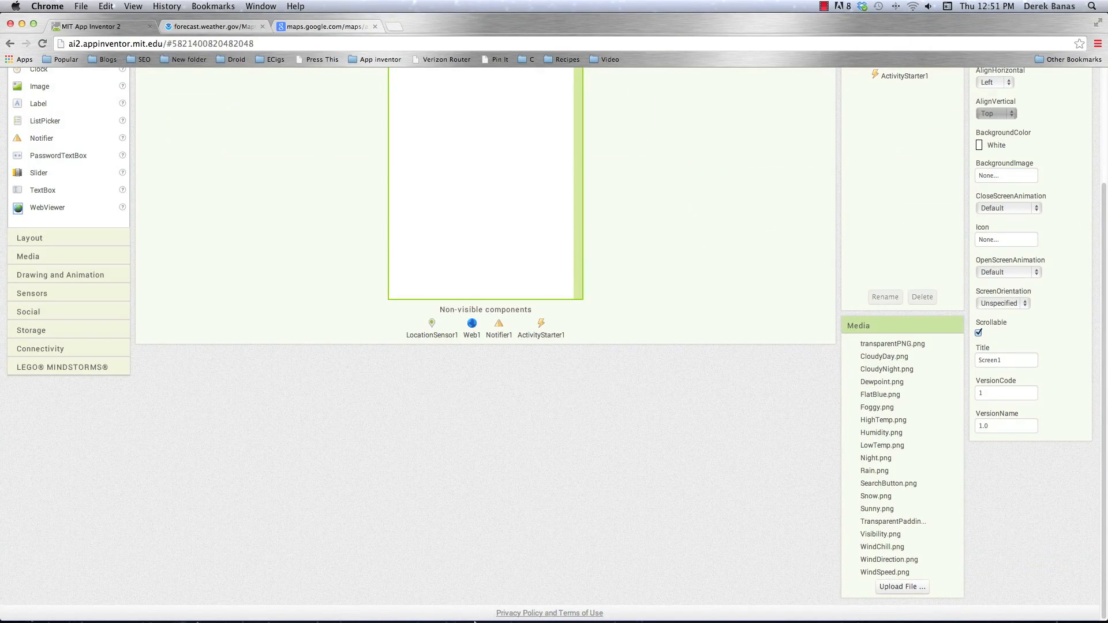
# Switch to Photoshop and check the pixel dimensions of Rain.png in Image Size without changing them
pyautogui.moveTo(475, 620)
pyautogui.click(525, 603)
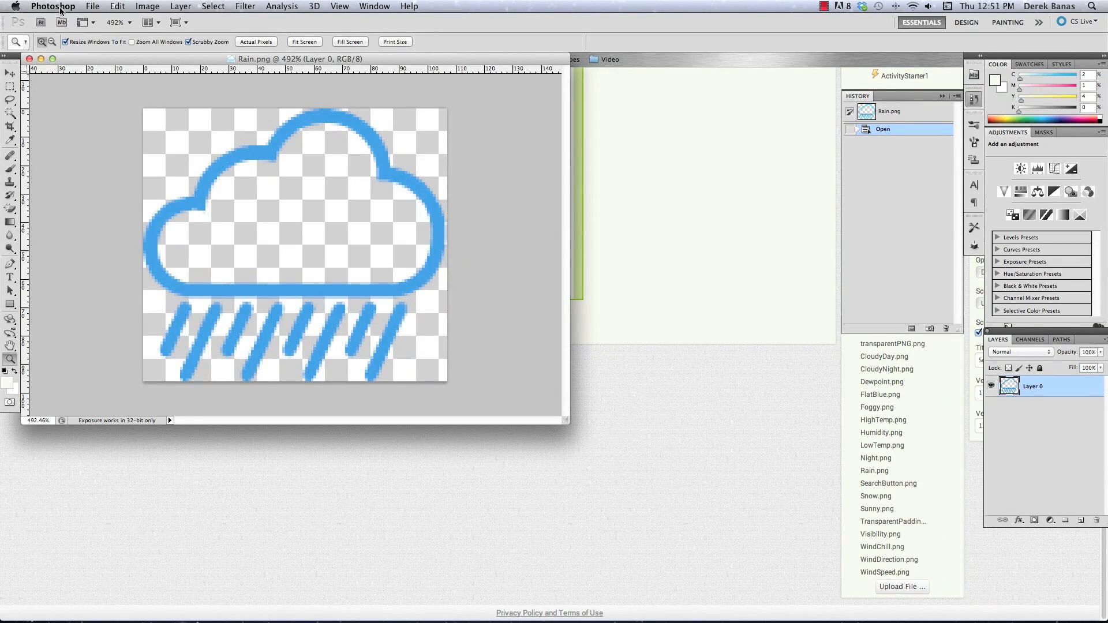
pyautogui.press('super+n')
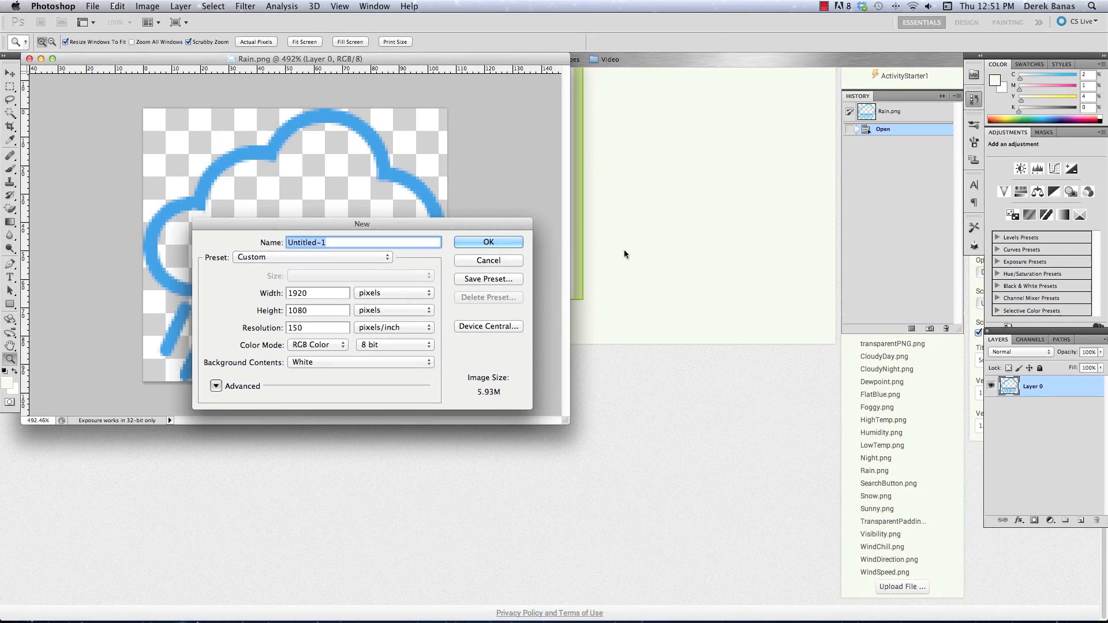
pyautogui.click(489, 261)
pyautogui.click(139, 5)
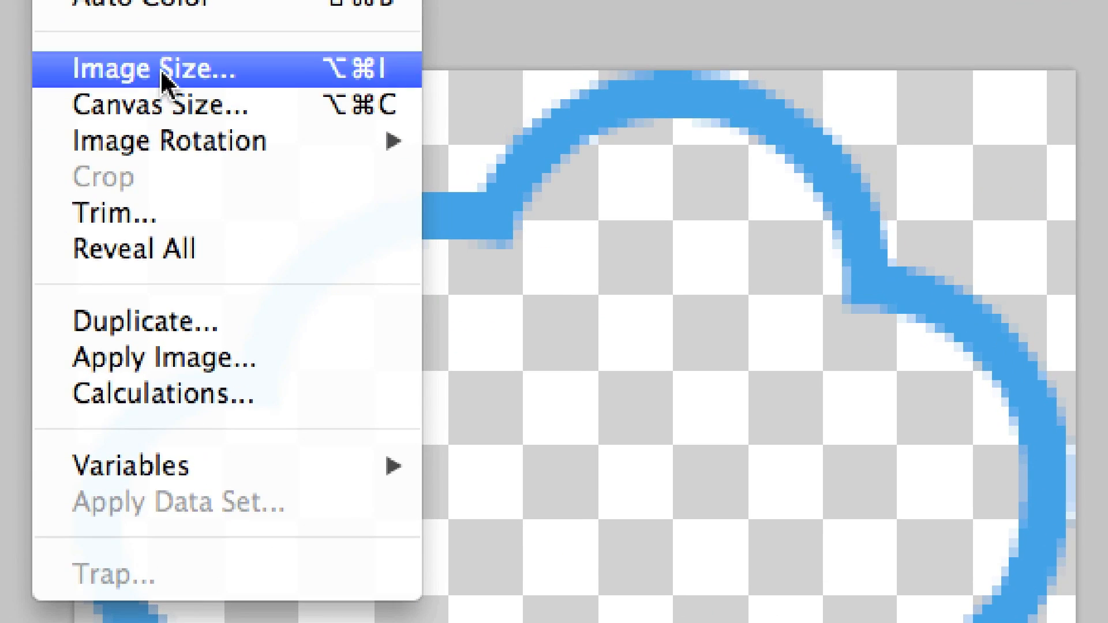
pyautogui.click(164, 108)
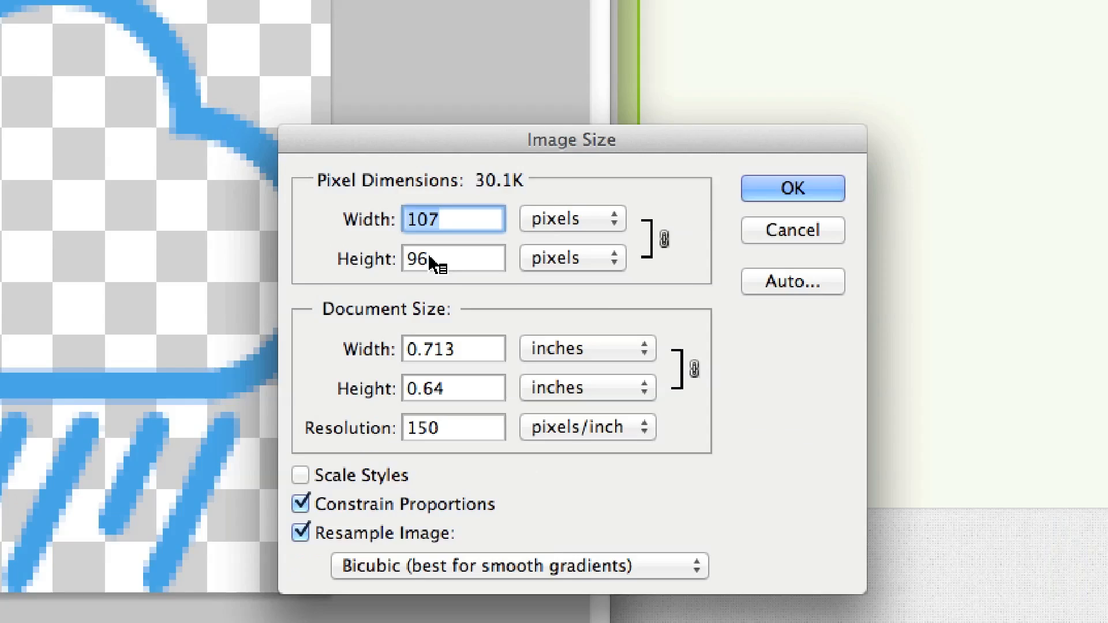
pyautogui.click(892, 225)
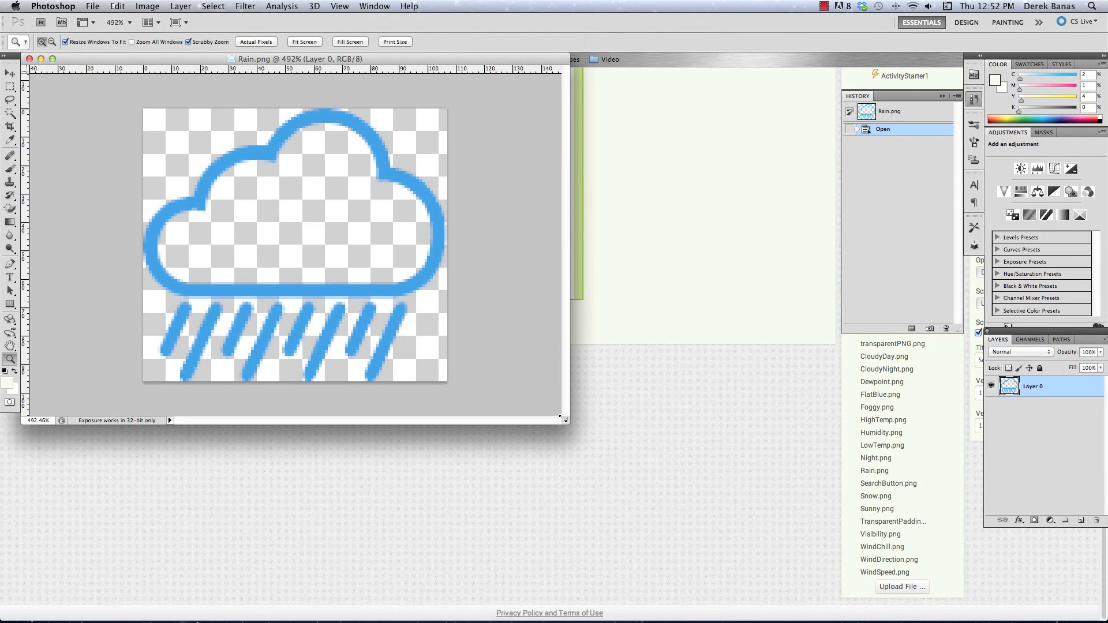
# Shrink the Rain.png document window and hide Photoshop
pyautogui.moveTo(562, 419); pyautogui.dragTo(292, 307)
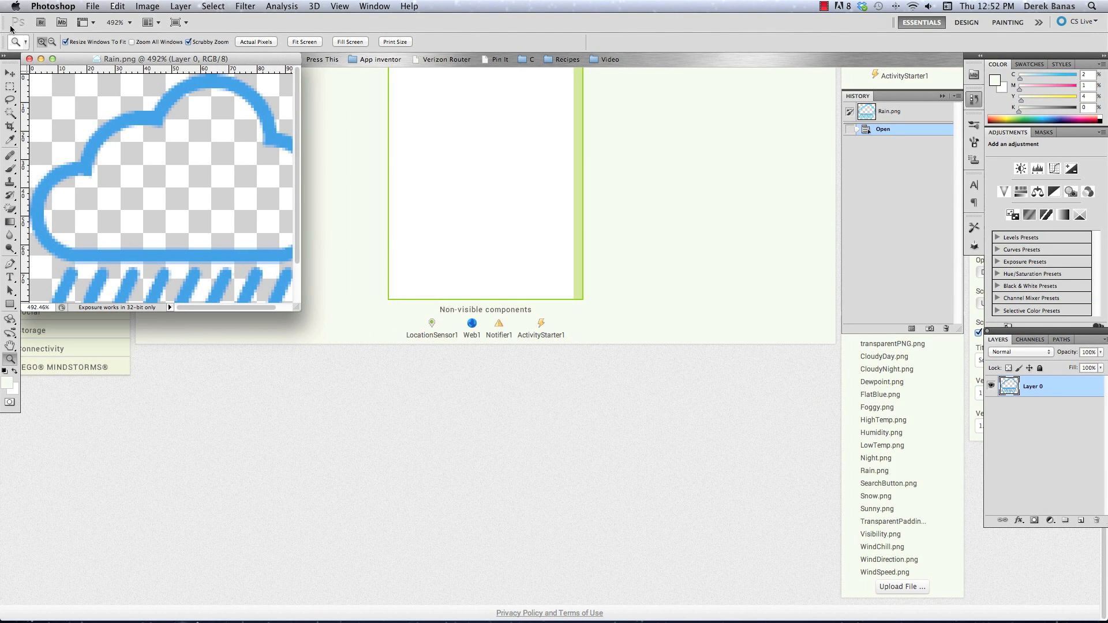
pyautogui.click(52, 6)
pyautogui.click(105, 116)
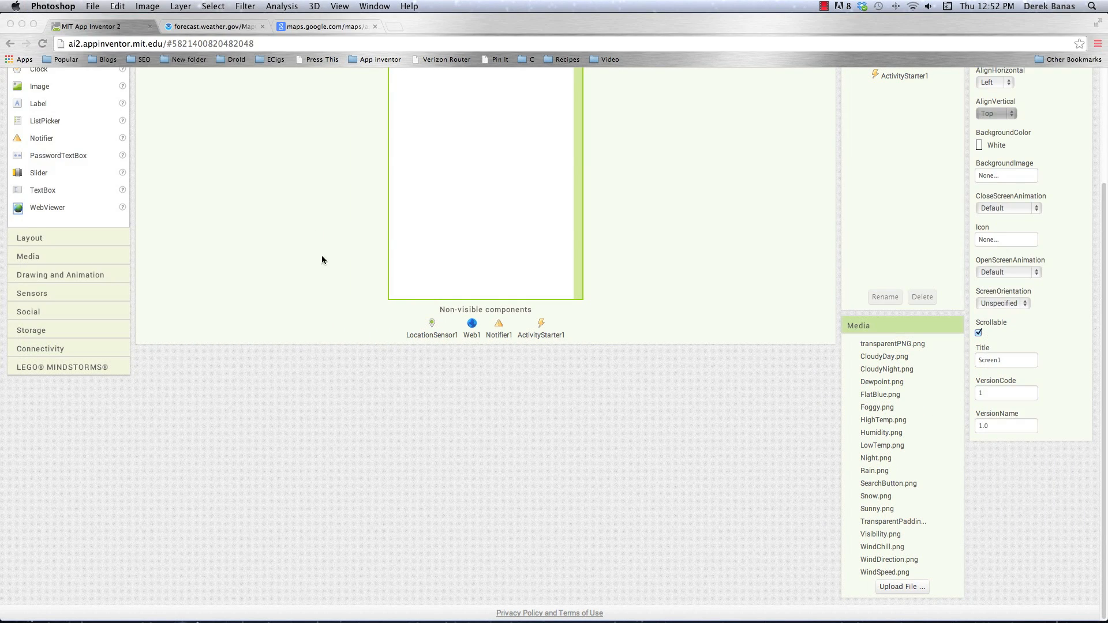
# Switch to Illustrator and review the spacing measurements around the search bar and current conditions in WeatherAppVectorArt.pdf at 200%
pyautogui.scroll(5, 611, 266)
pyautogui.press('super+Tab')
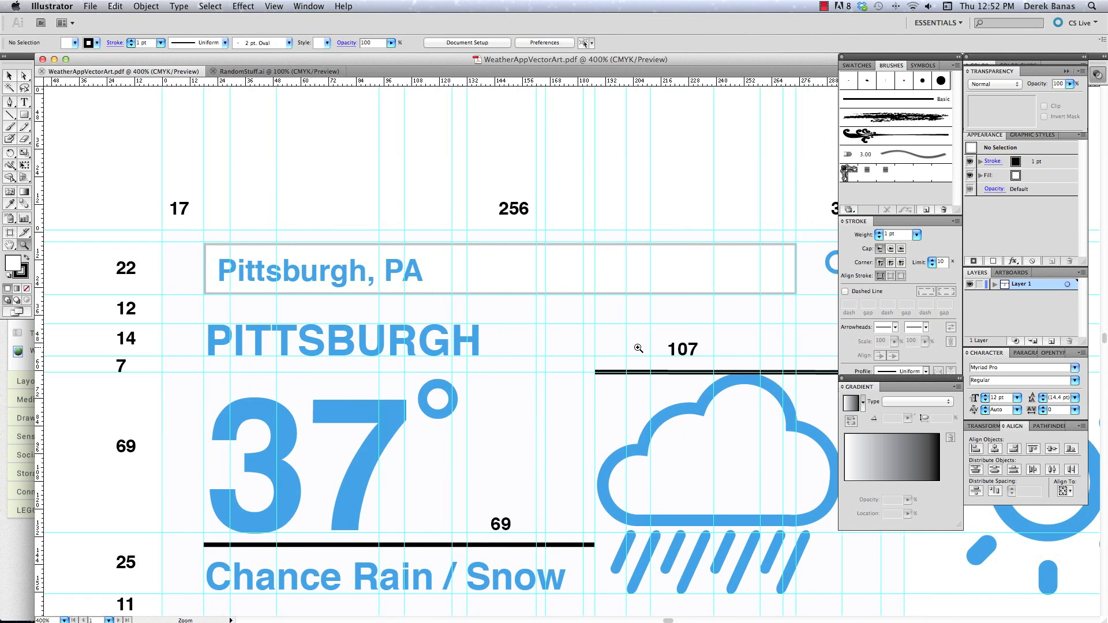
pyautogui.keyDown('alt'); pyautogui.click(638, 349); pyautogui.keyUp('alt')
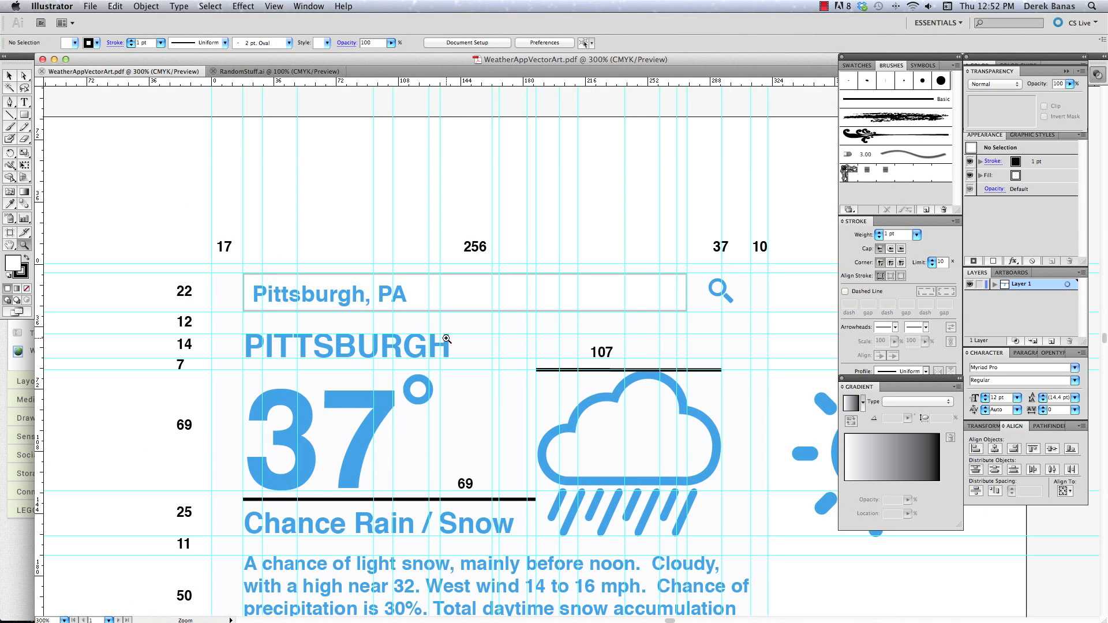
pyautogui.hscroll(5, 307, 306)
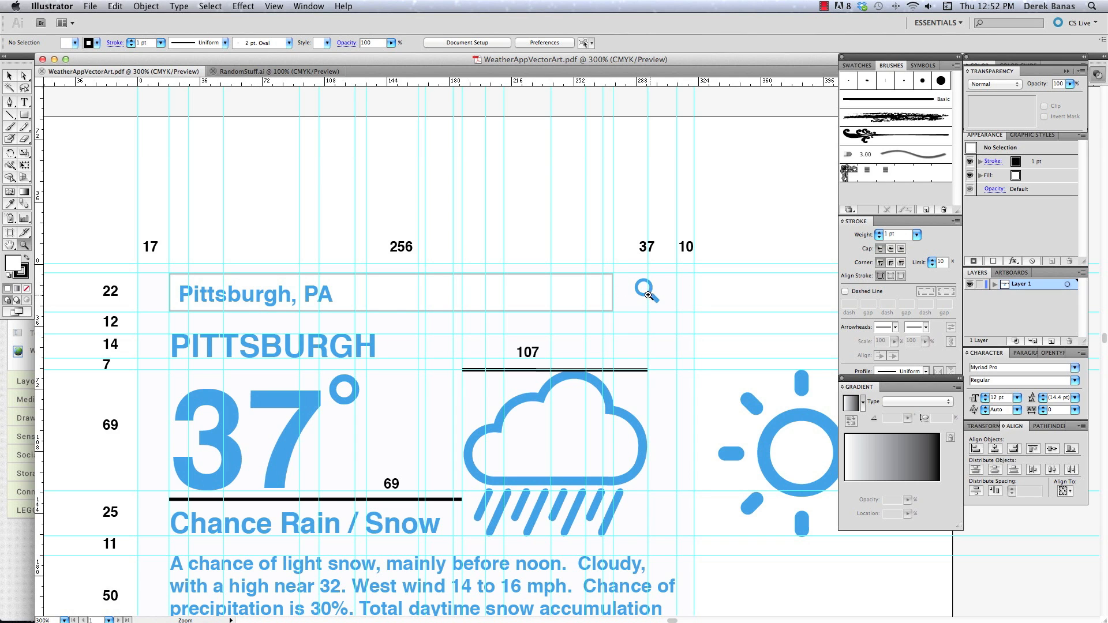
pyautogui.keyDown('alt'); pyautogui.click(400, 306); pyautogui.keyUp('alt')
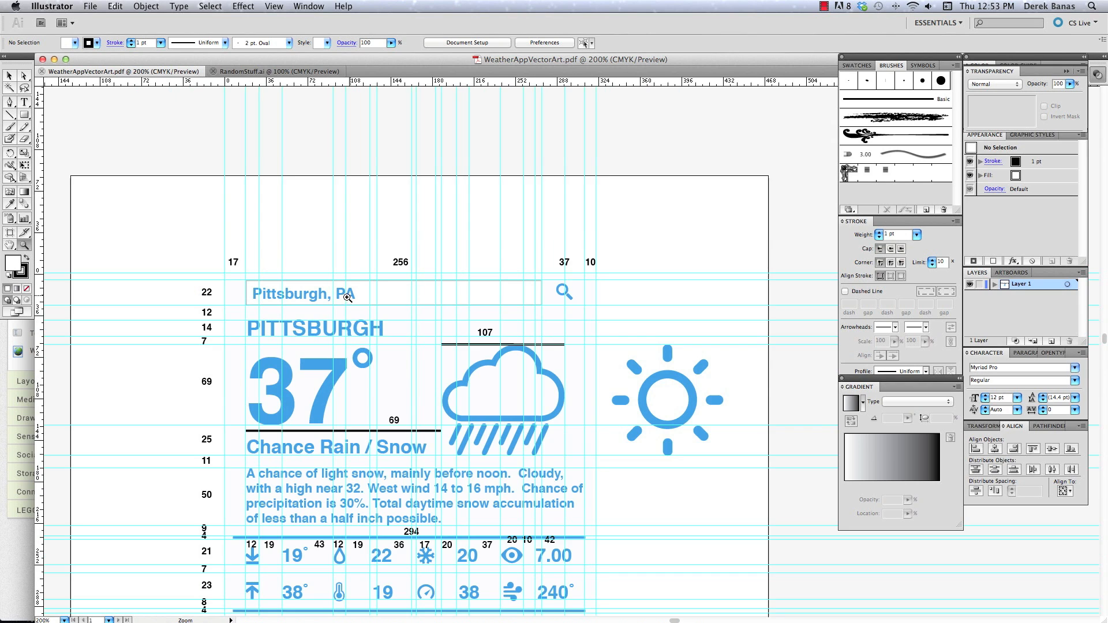
# Switch to MIT App Inventor in Chrome and add a HorizontalArrangement to the empty Screen1
pyautogui.click(8, 537)
pyautogui.scroll(-5, 457, 223)
pyautogui.scroll(5, 457, 222)
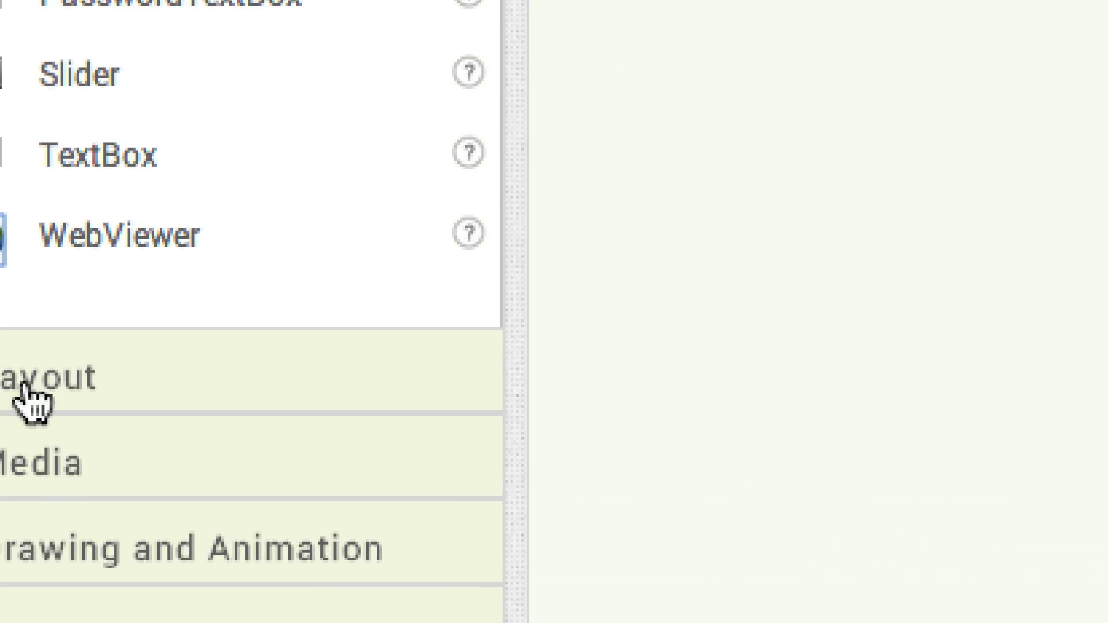
pyautogui.click(29, 383)
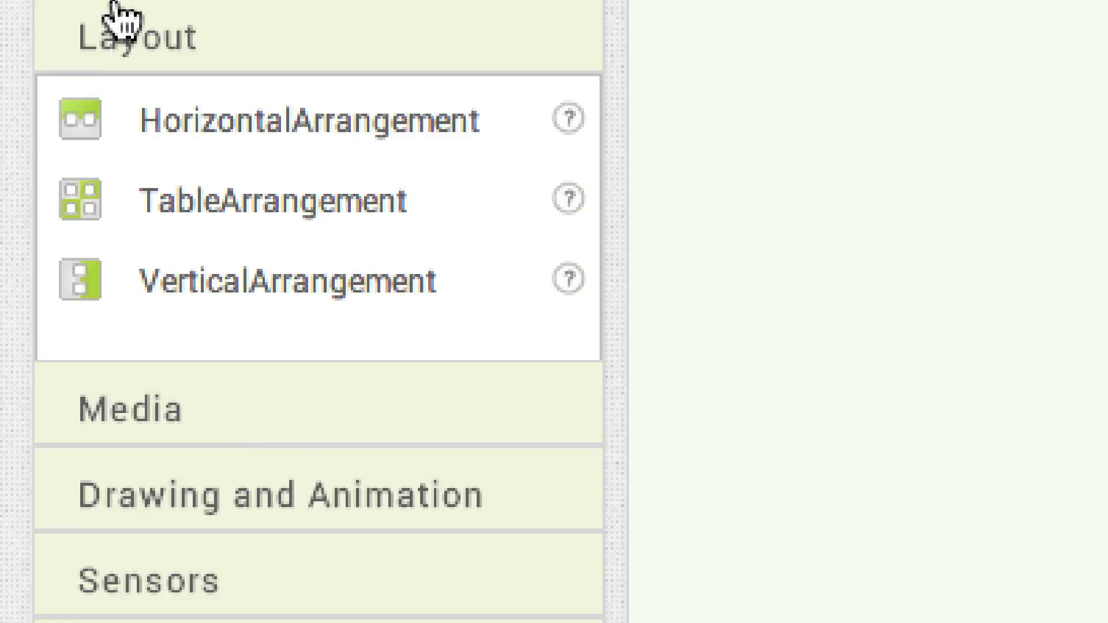
pyautogui.moveTo(87, 67); pyautogui.dragTo(1107, 225)
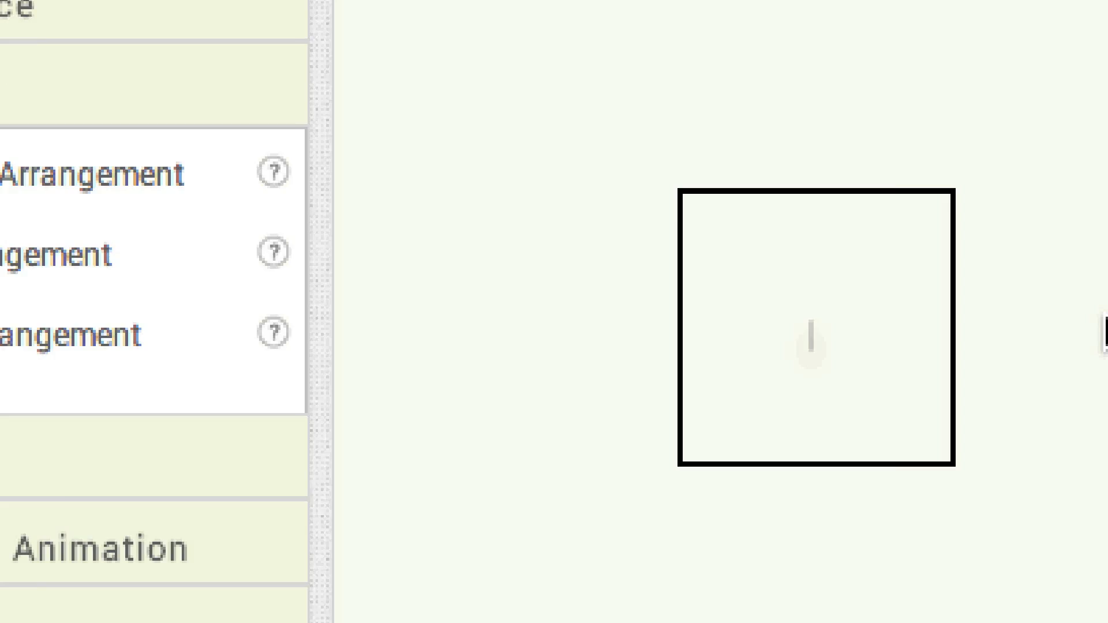
pyautogui.moveTo(1105, 333); pyautogui.dragTo(750, 346)
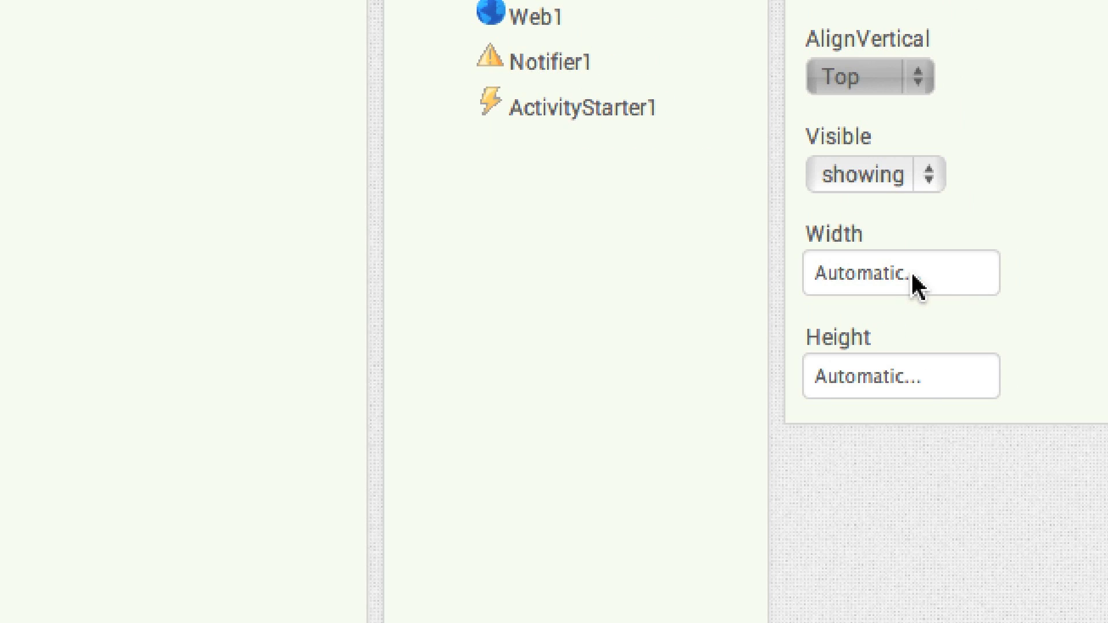
# Set the HorizontalArrangement's width to Fill parent
pyautogui.click(1010, 287)
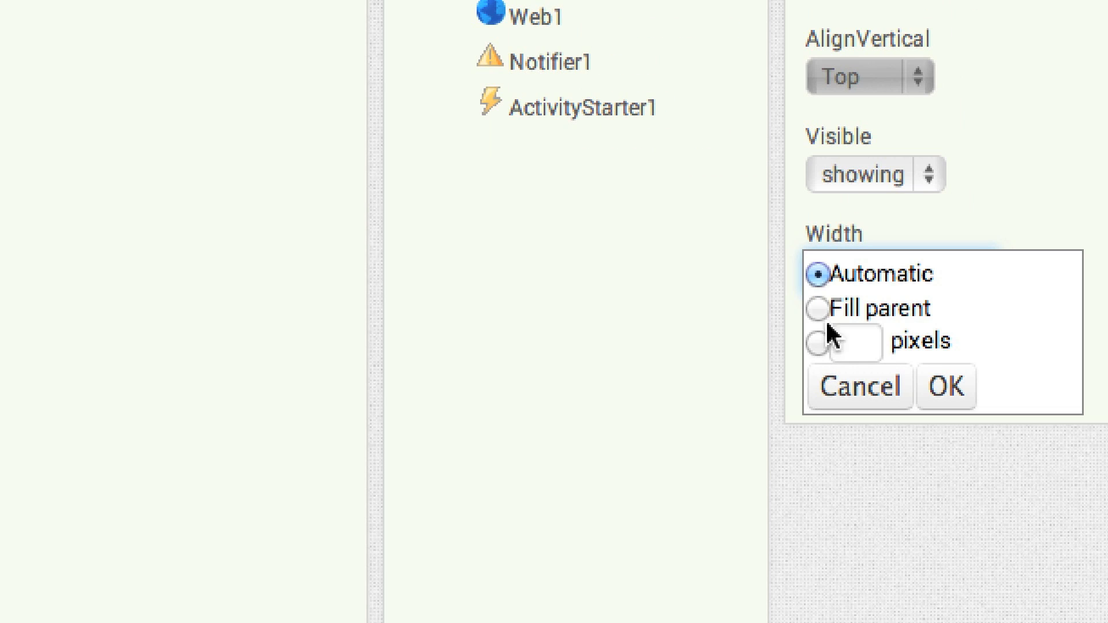
pyautogui.click(820, 309)
pyautogui.click(944, 386)
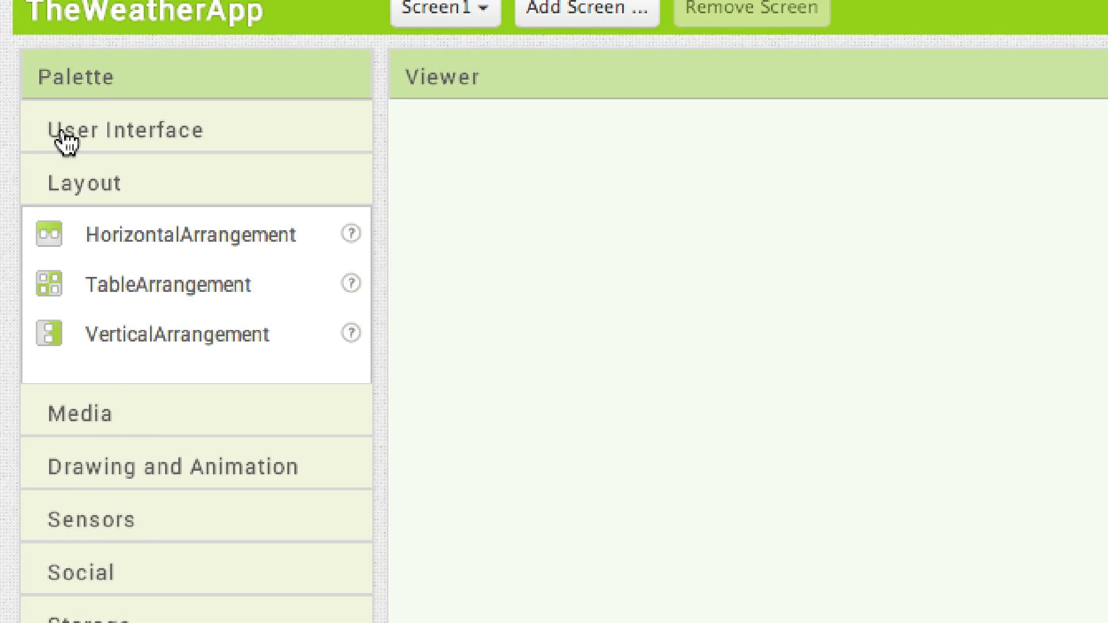
# Add an Image inside the HorizontalArrangement and size it 15 pixels wide by 22 pixels high
pyautogui.click(23, 162)
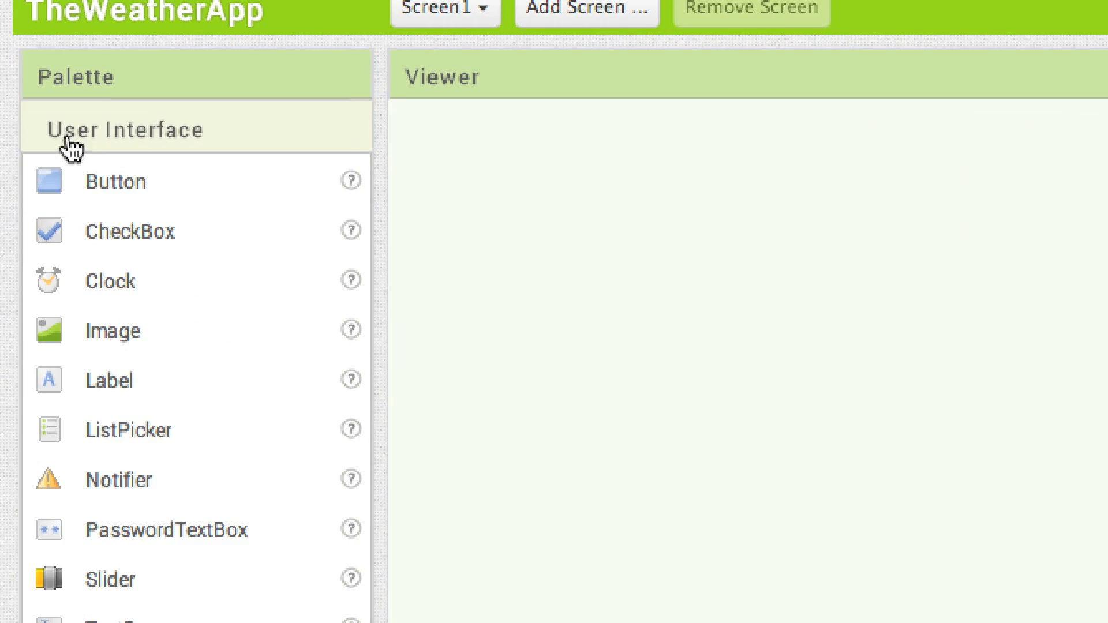
pyautogui.moveTo(103, 310); pyautogui.dragTo(753, 325)
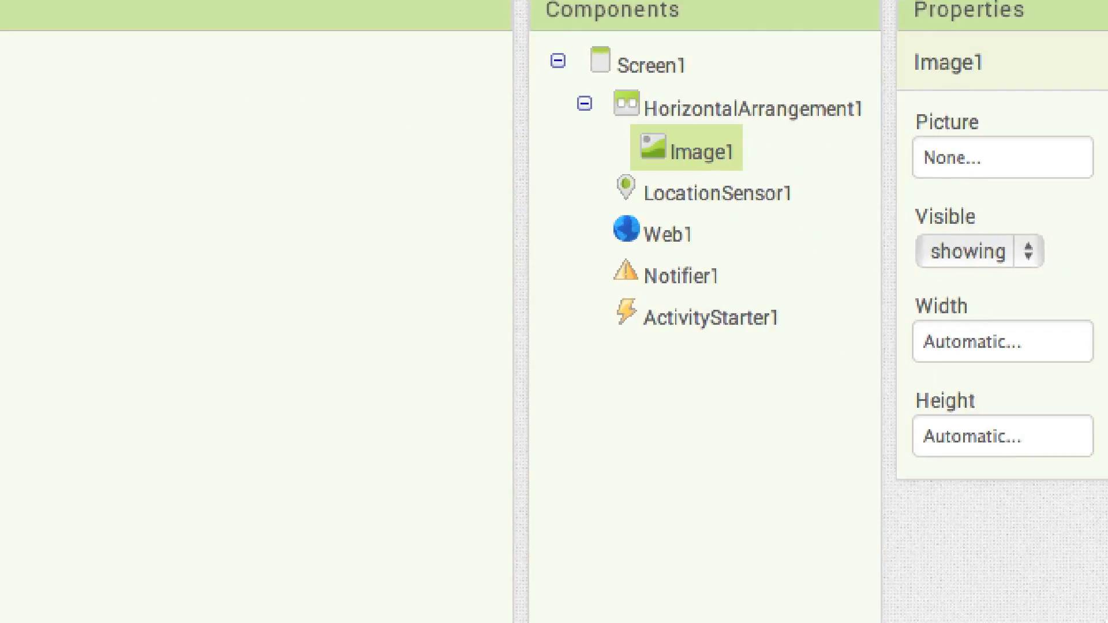
pyautogui.click(990, 348)
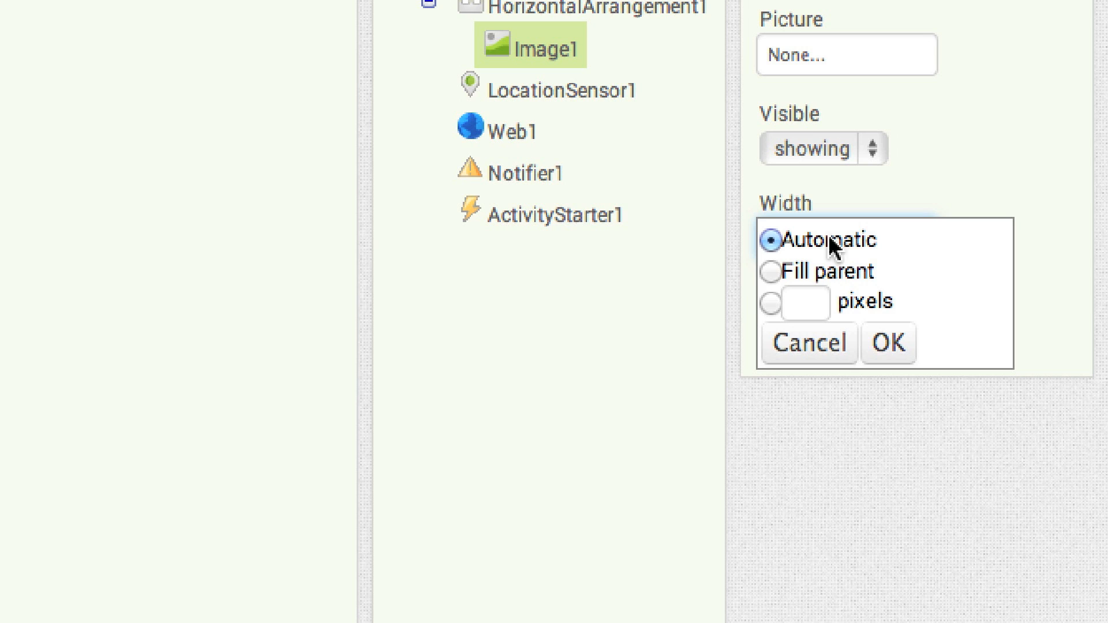
pyautogui.click(802, 300)
pyautogui.write('15')
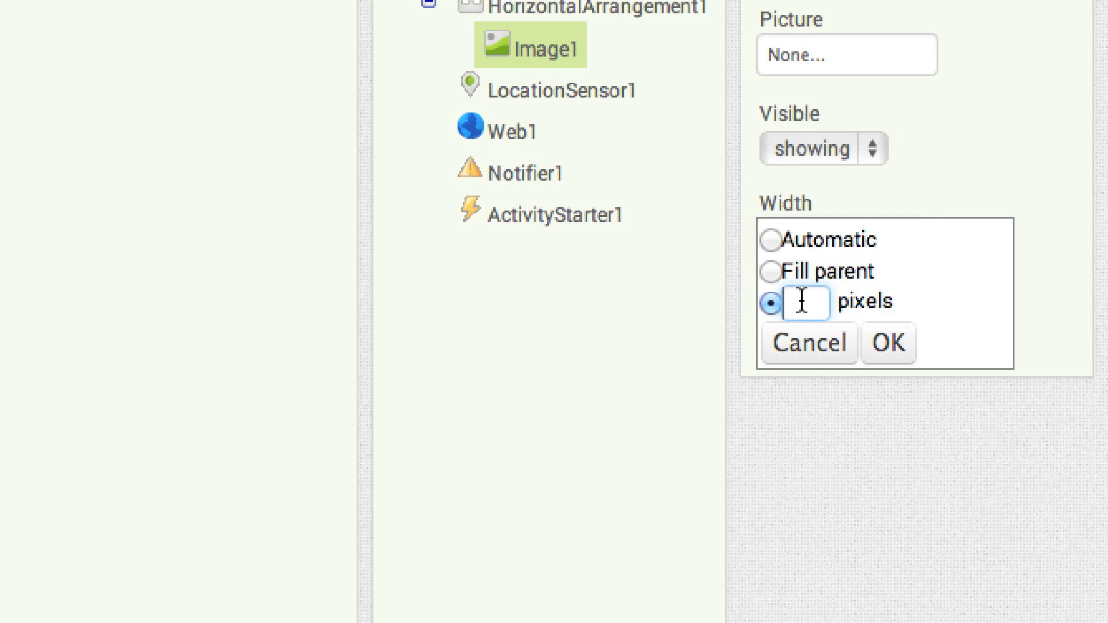
pyautogui.click(902, 356)
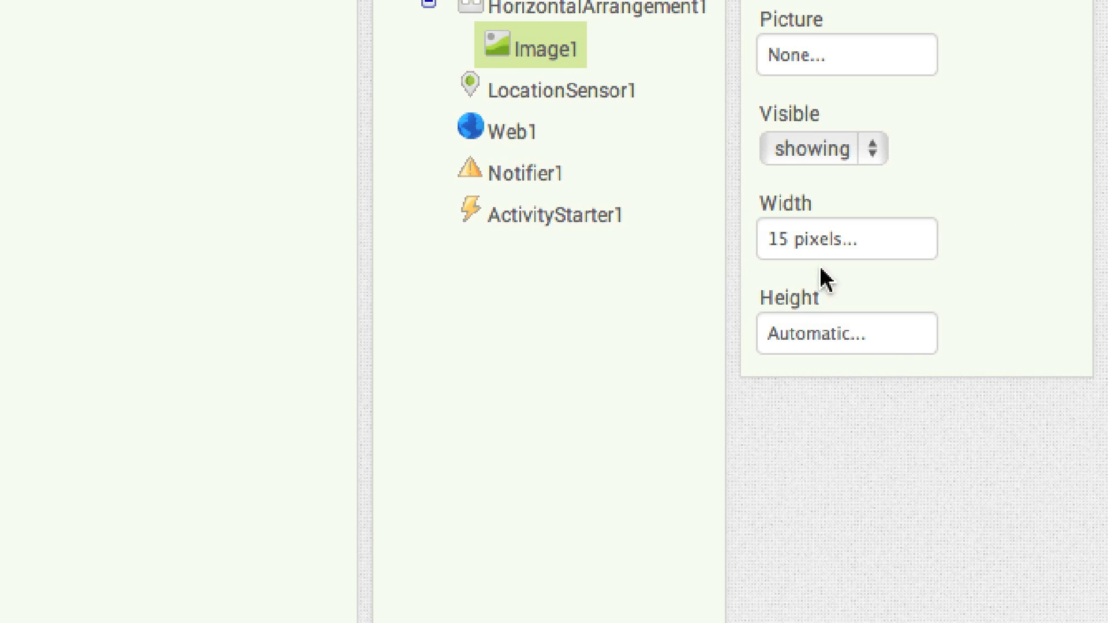
pyautogui.click(820, 338)
pyautogui.click(806, 389)
pyautogui.write('22')
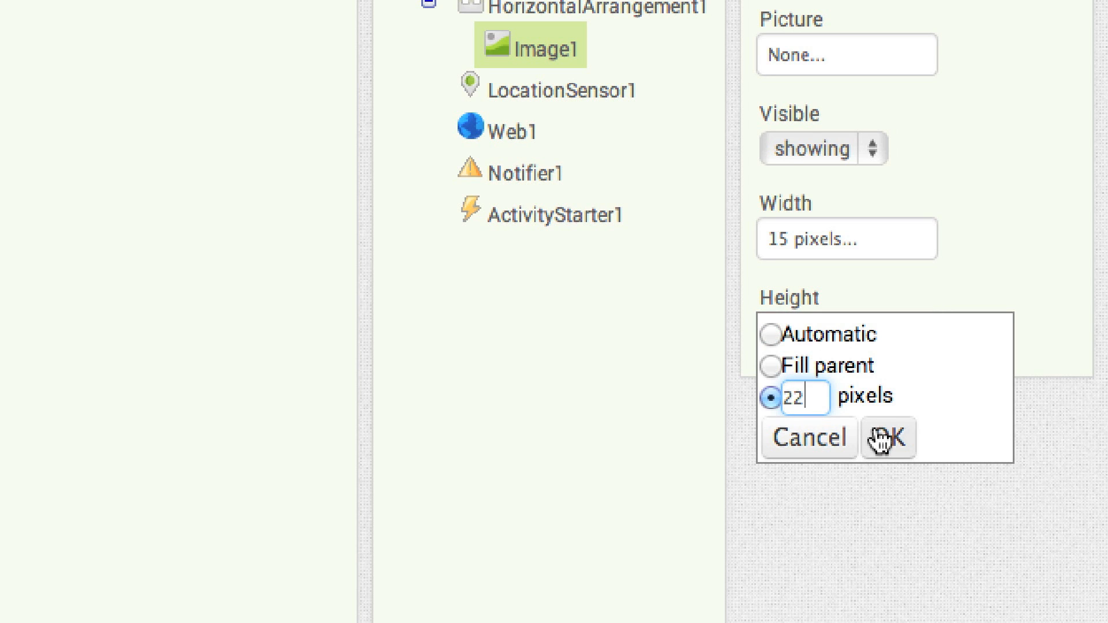
pyautogui.click(881, 435)
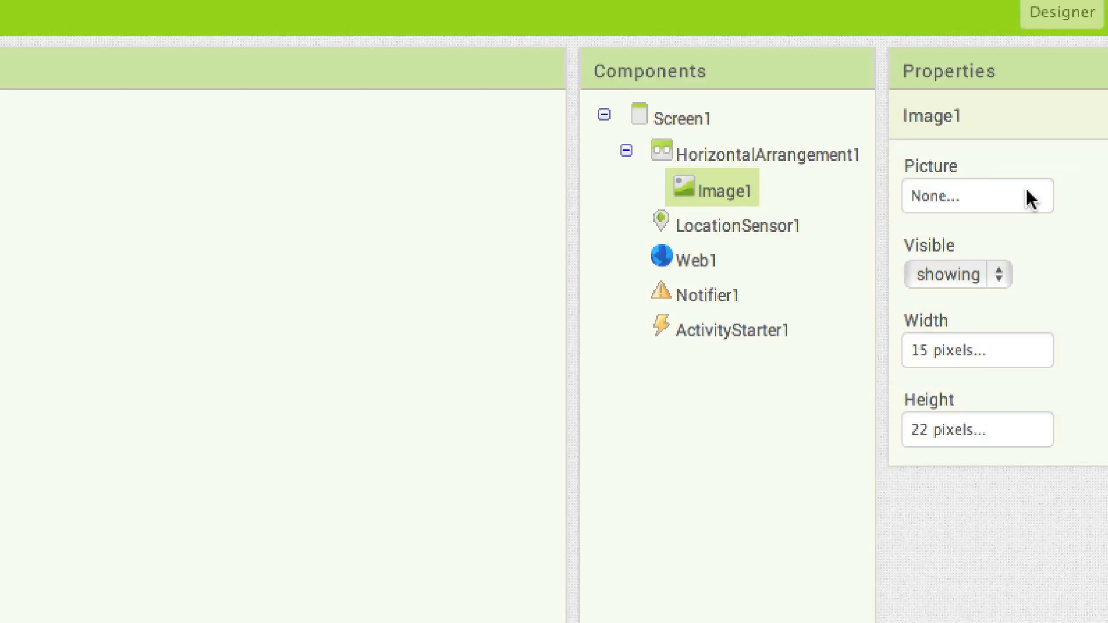
# Assign transparentPNG.png as the picture of the Image in the HorizontalArrangement
pyautogui.click(1032, 199)
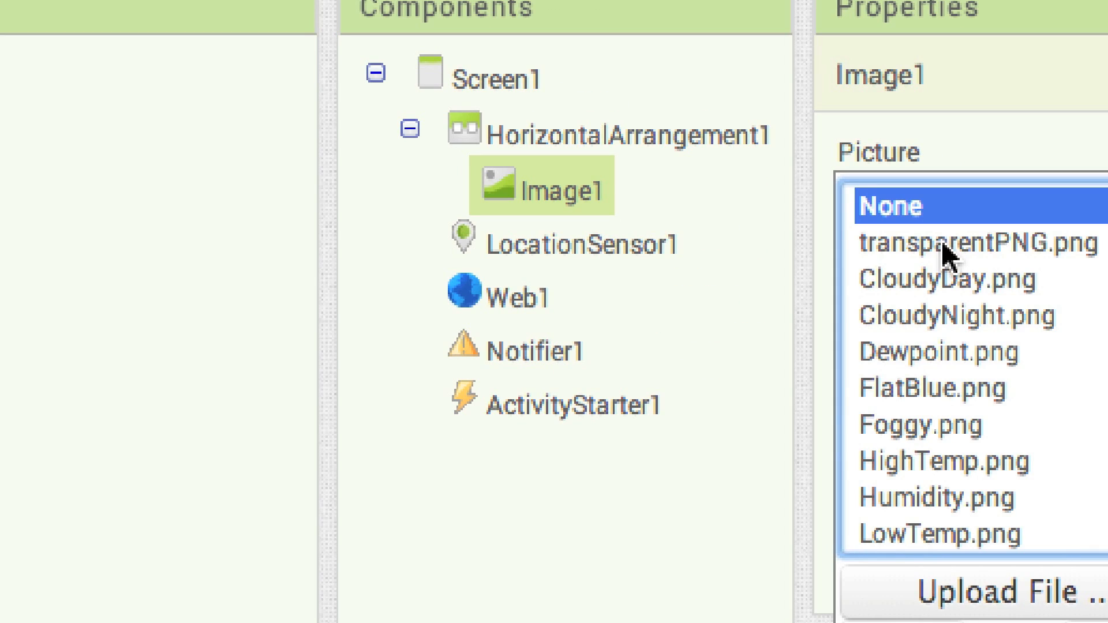
pyautogui.click(962, 240)
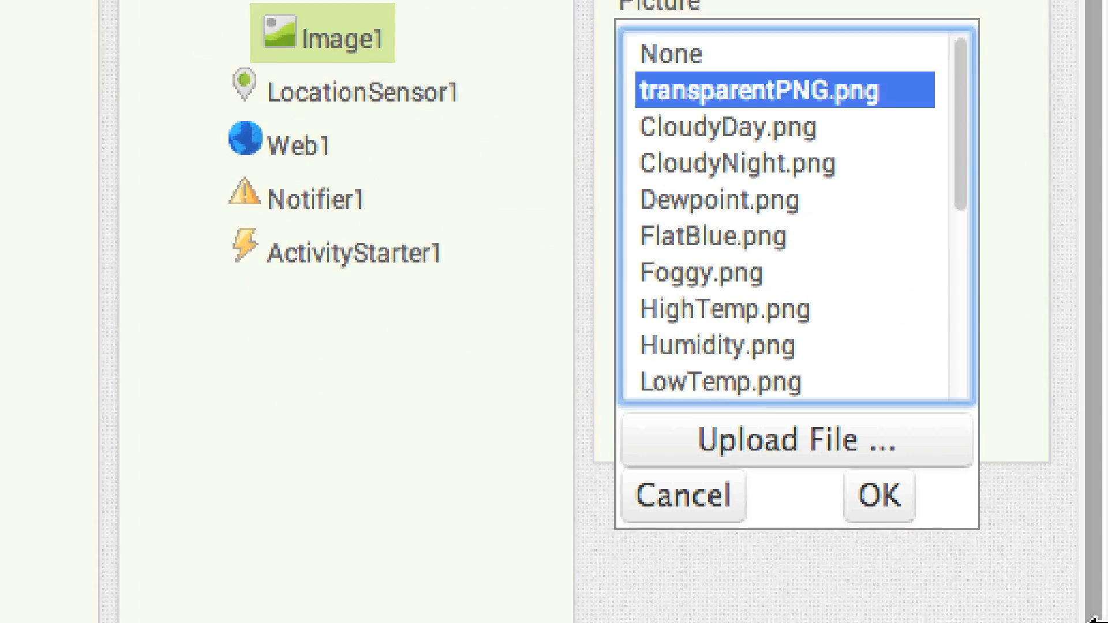
pyautogui.click(883, 437)
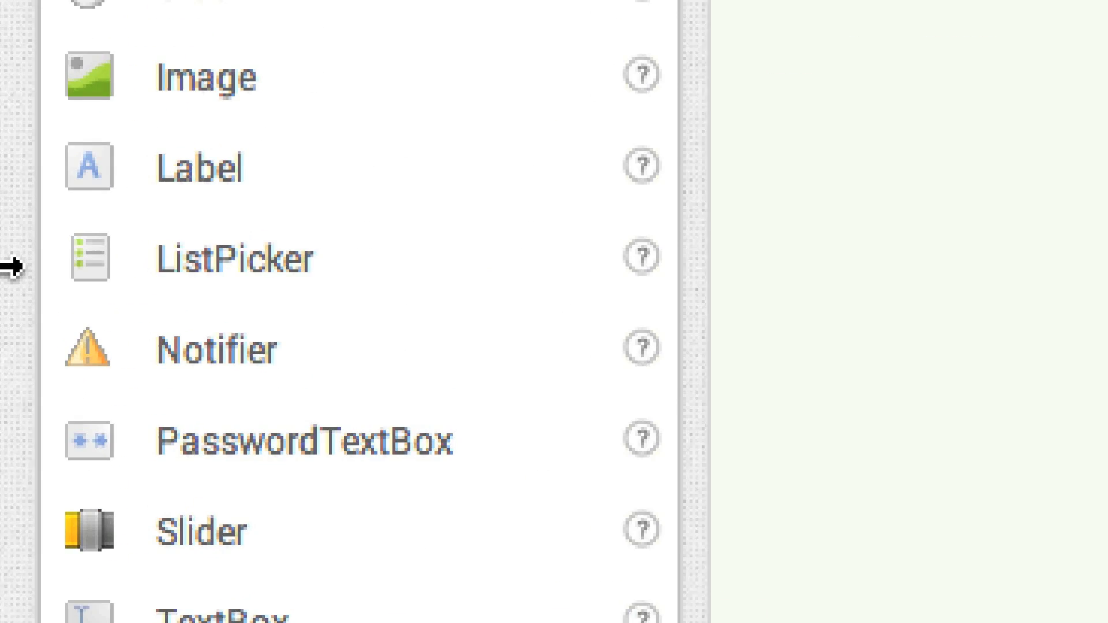
# Add a TextBox after the image in the HorizontalArrangement, with the text "Enter City" and font size 11
pyautogui.scroll(-3, 173, 614)
pyautogui.moveTo(185, 276); pyautogui.dragTo(811, 75)
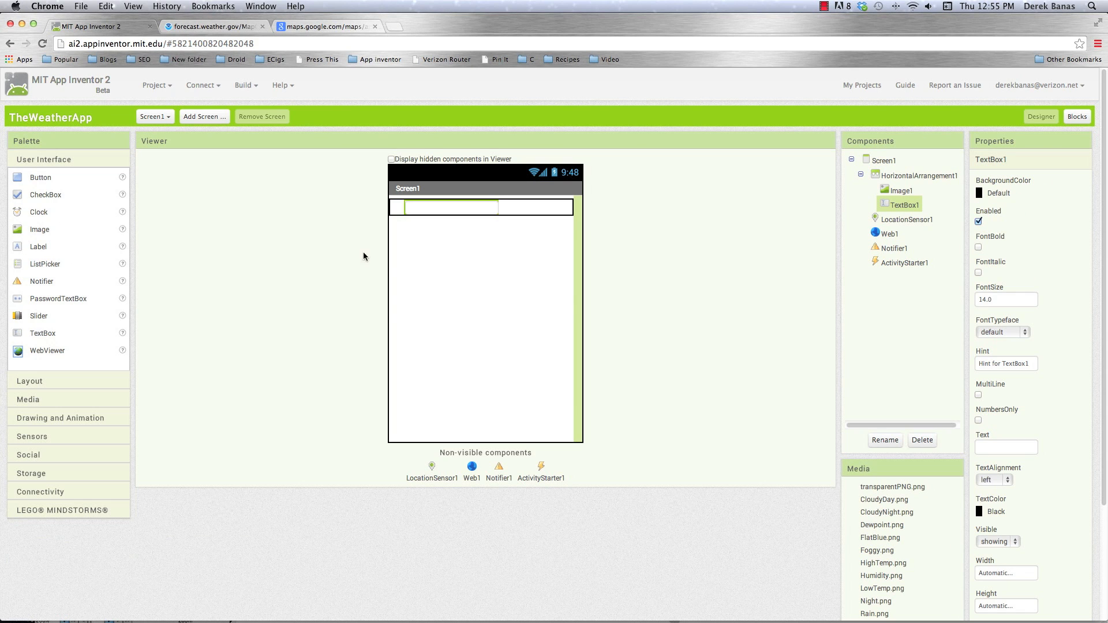
pyautogui.scroll(-5, 1060, 563)
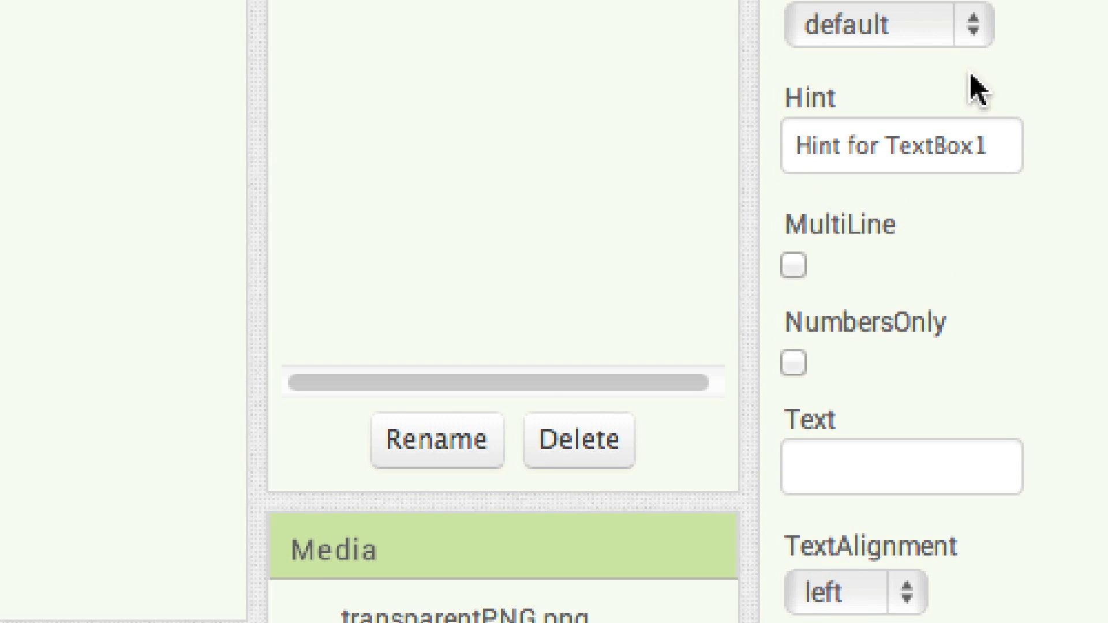
pyautogui.click(853, 410)
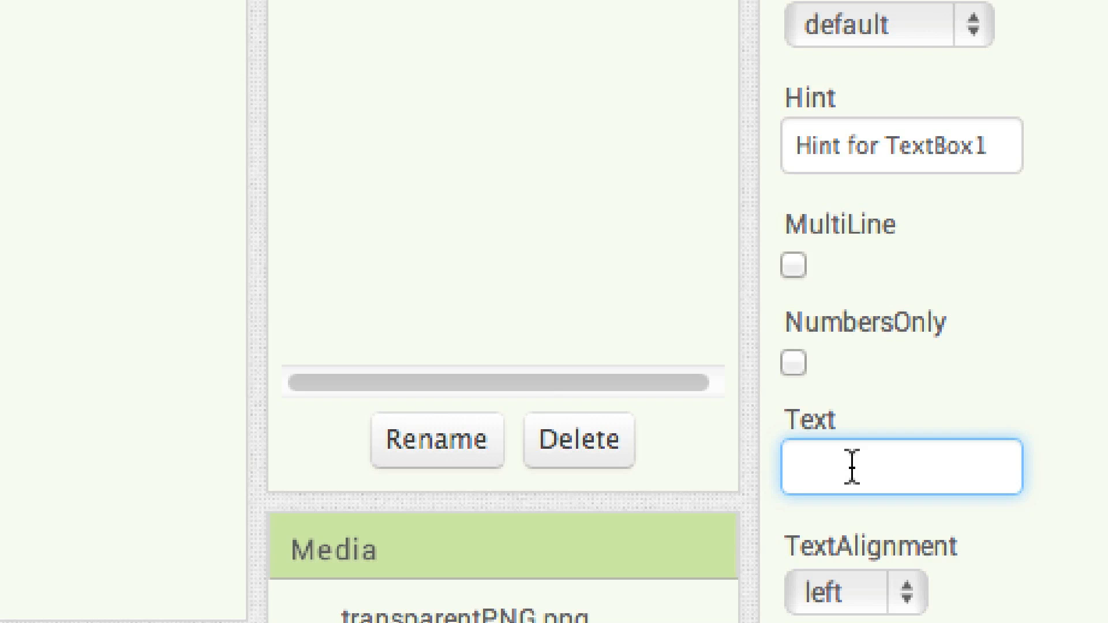
pyautogui.write('Enter City')
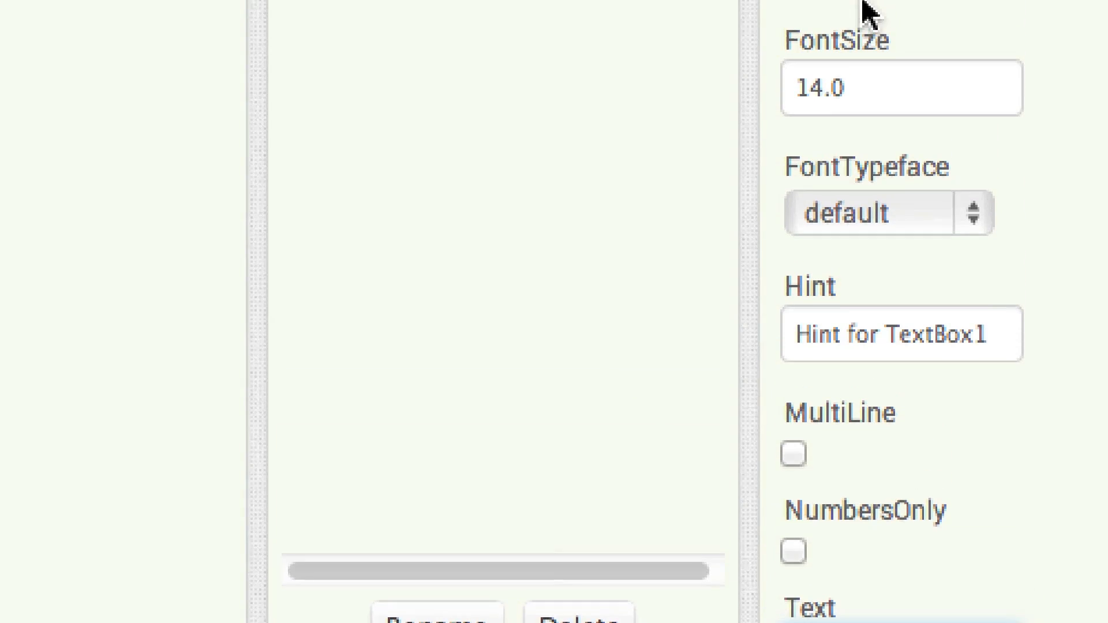
pyautogui.moveTo(858, 104); pyautogui.dragTo(713, 104)
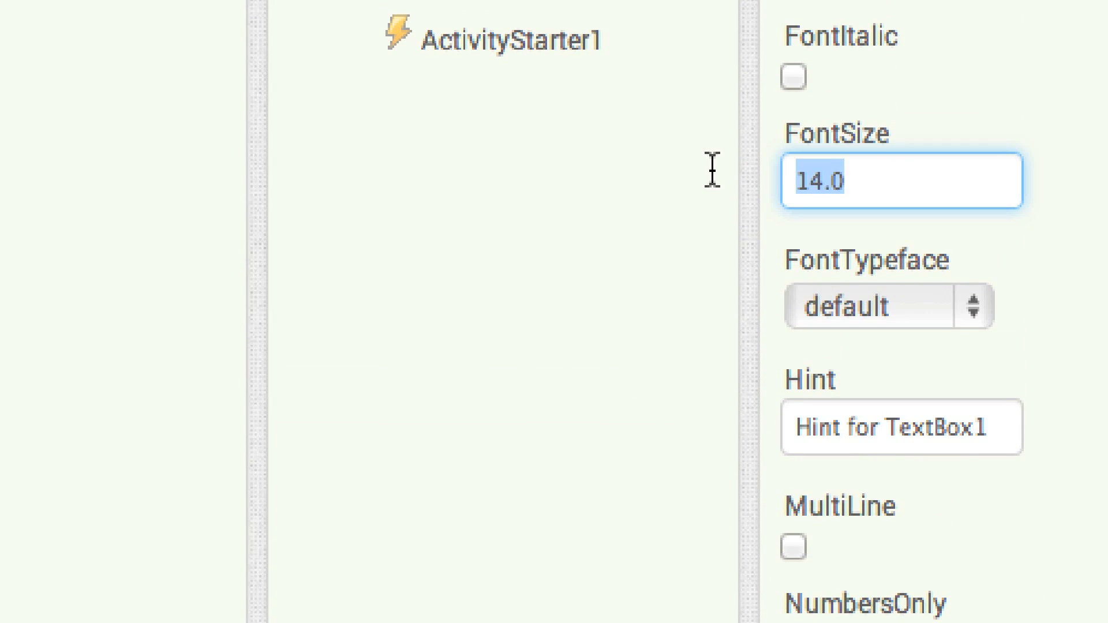
pyautogui.write('11')
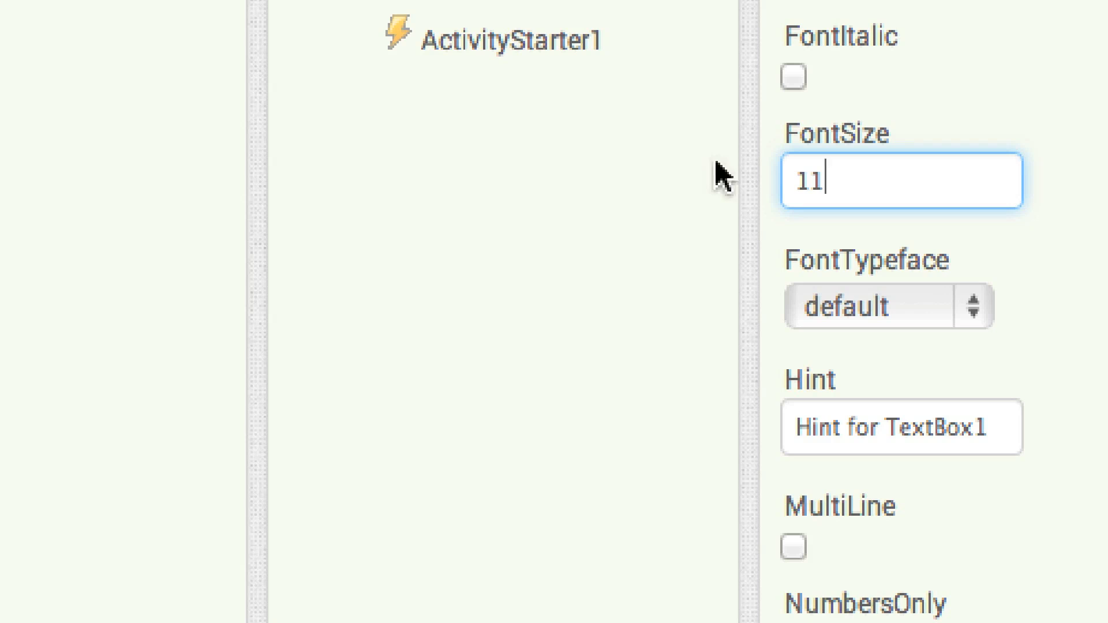
# Rename the new text box to CityTextBox
pyautogui.scroll(-7, 1013, 589)
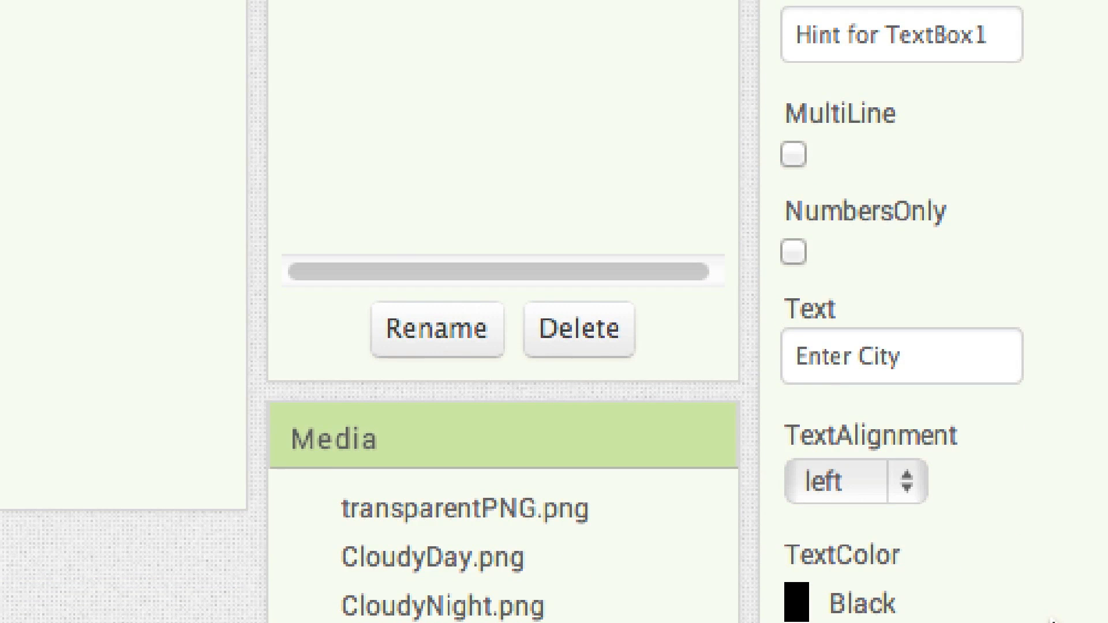
pyautogui.click(424, 332)
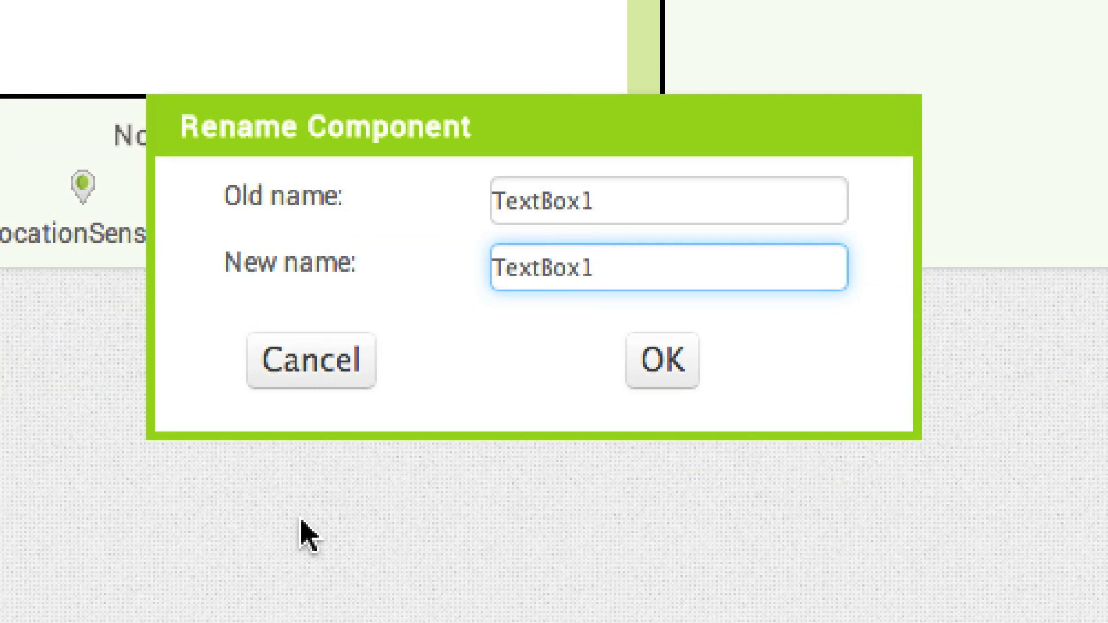
pyautogui.press('BackSpace')
pyautogui.write('City')
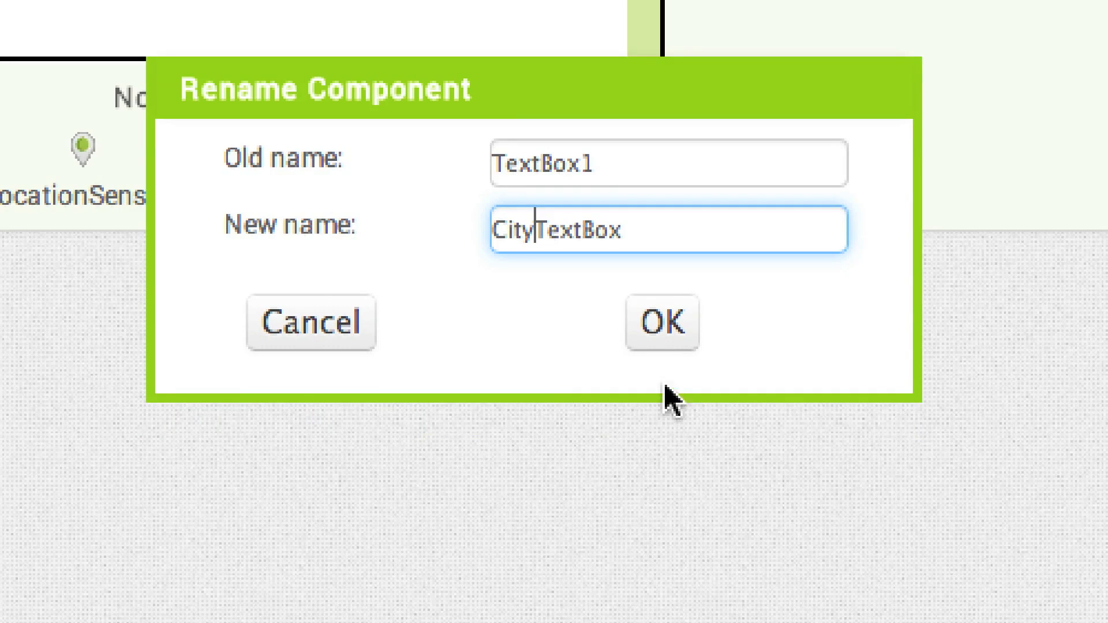
pyautogui.click(670, 326)
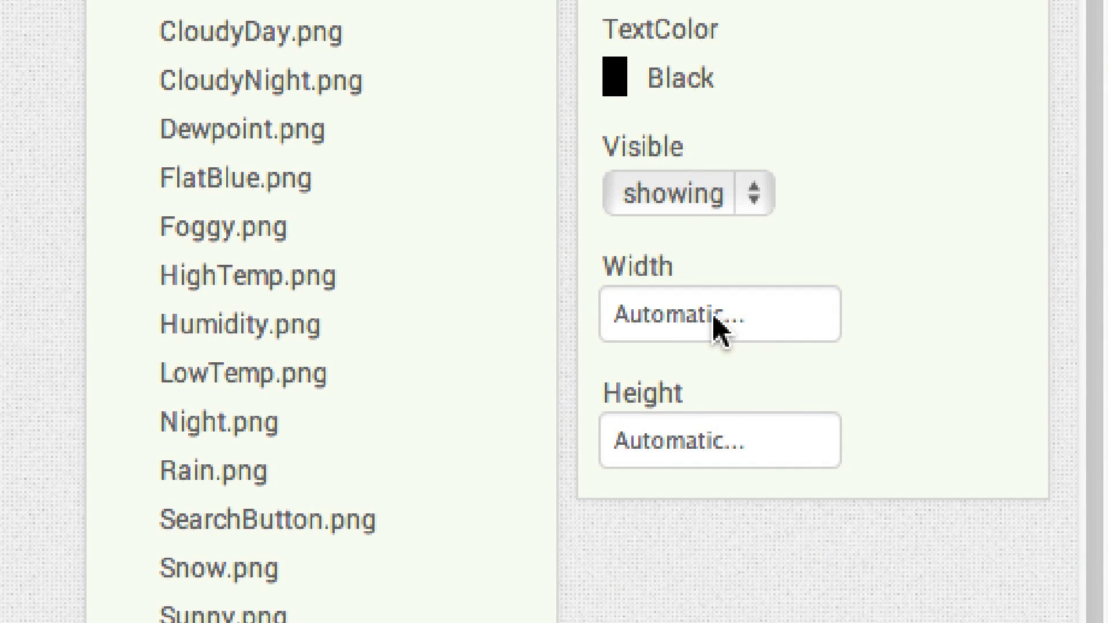
# Size CityTextBox to 256 pixels wide and 30 pixels high
pyautogui.click(692, 322)
pyautogui.click(661, 389)
pyautogui.write('256')
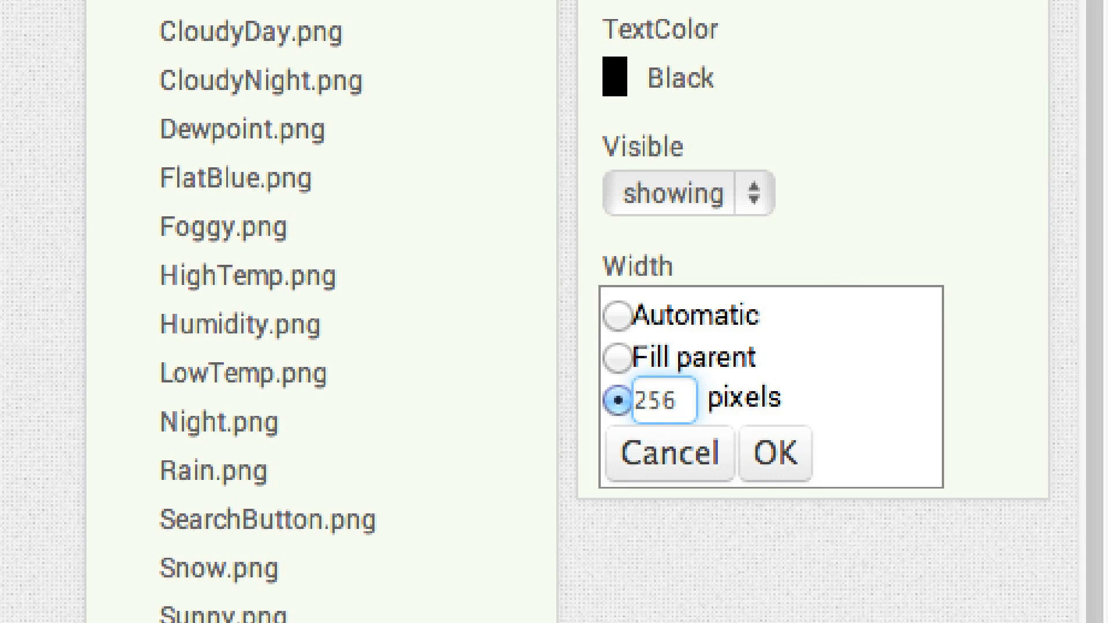
pyautogui.click(772, 455)
pyautogui.click(765, 458)
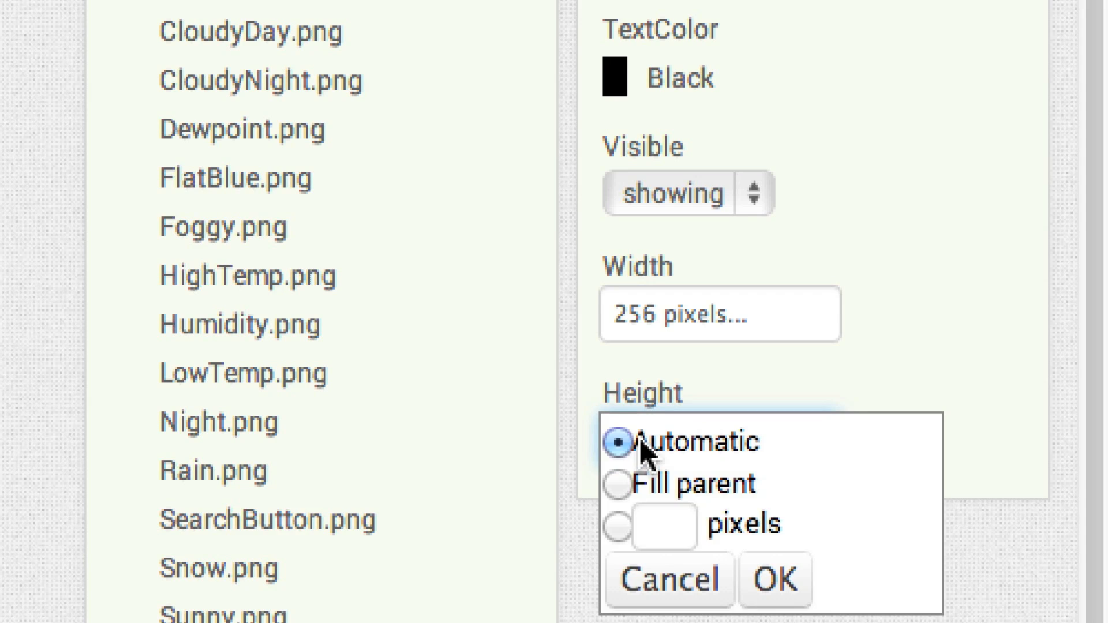
pyautogui.click(662, 523)
pyautogui.write('30')
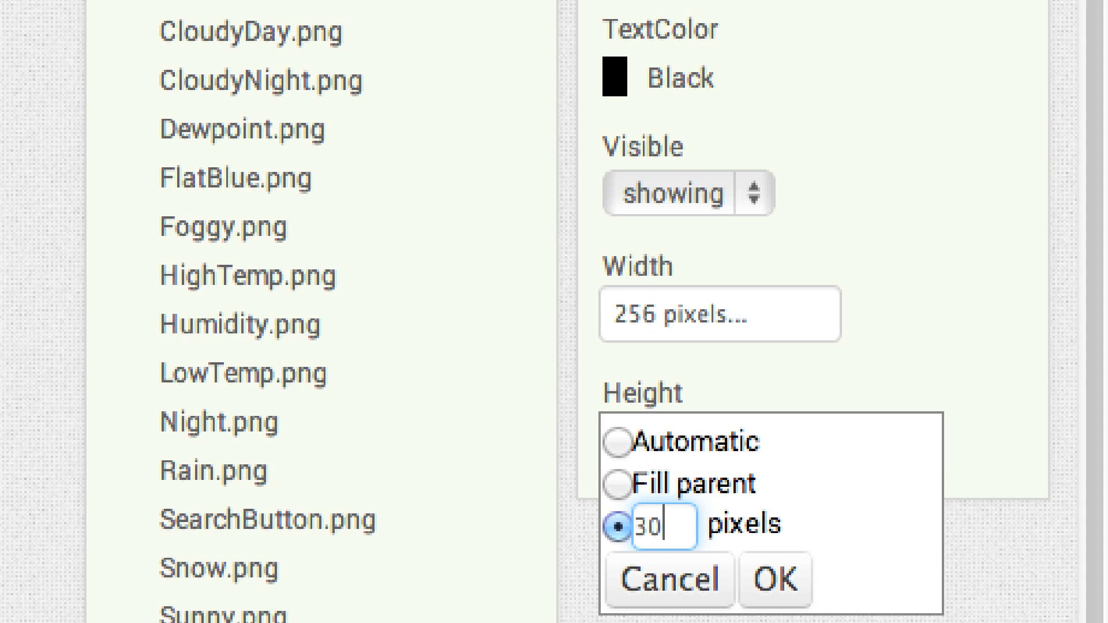
pyautogui.click(757, 570)
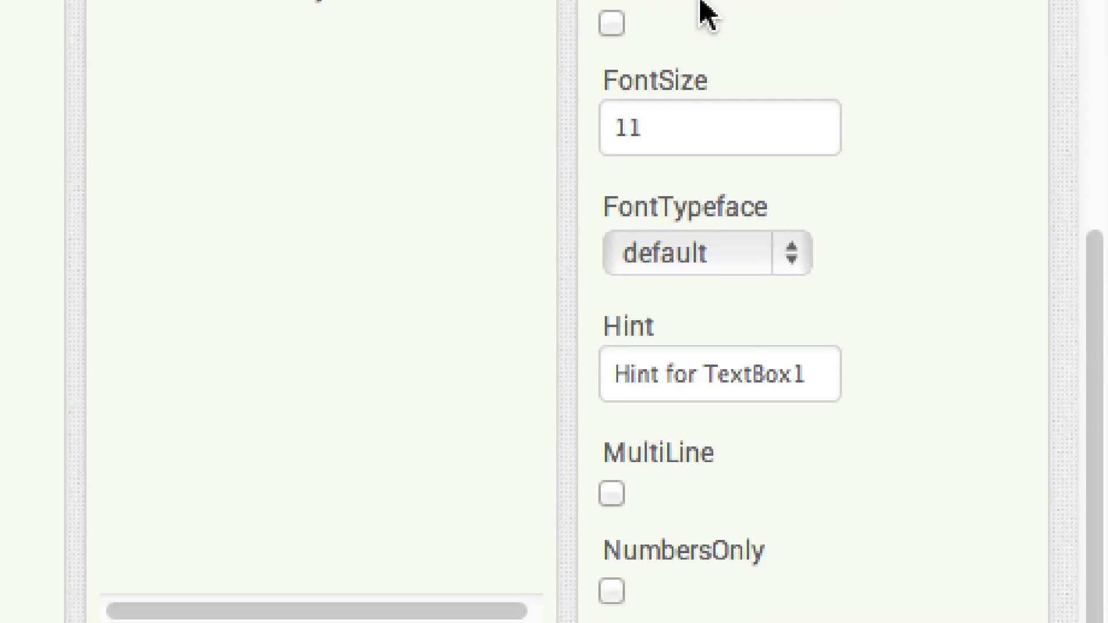
# Add a Button after CityTextBox in the HorizontalArrangement and rename it SearchButton
pyautogui.scroll(5, 564, 223)
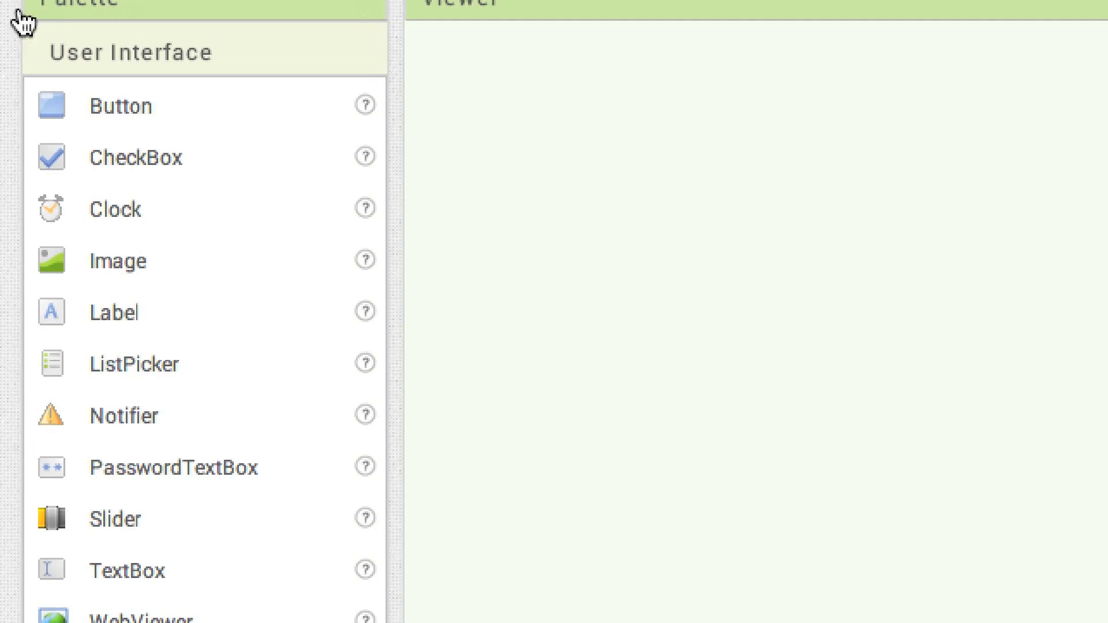
pyautogui.moveTo(53, 56); pyautogui.dragTo(907, 211)
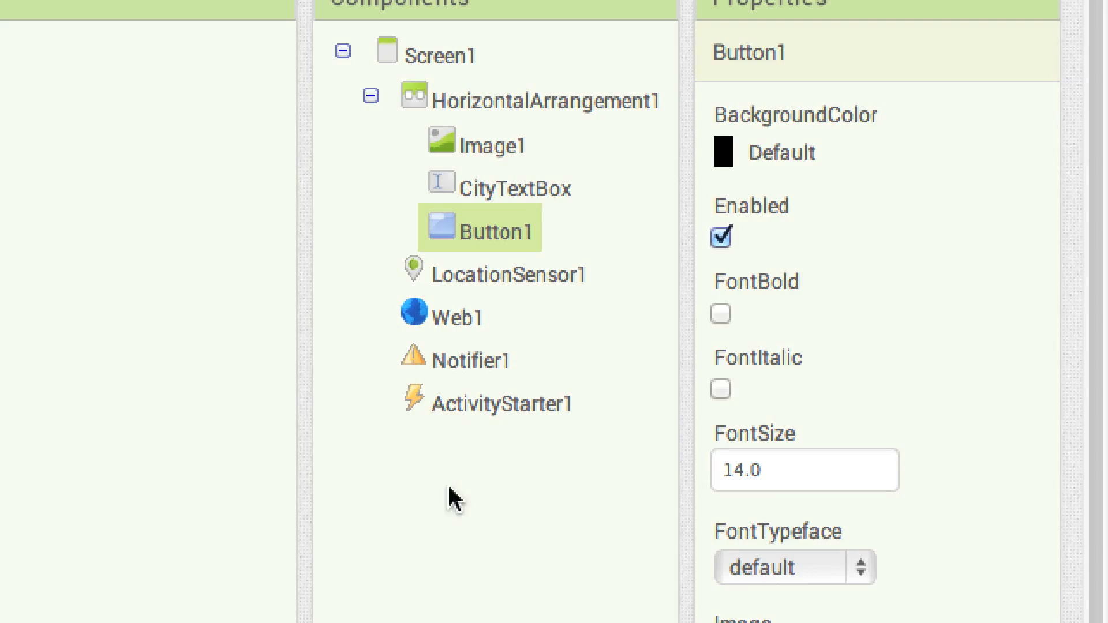
pyautogui.click(445, 461)
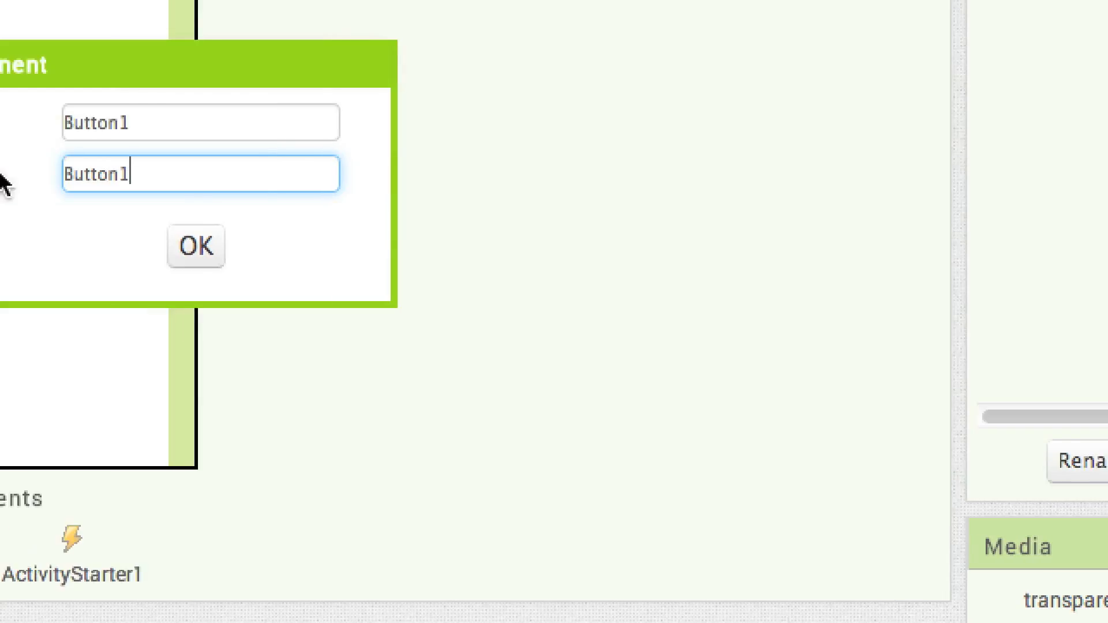
pyautogui.press('BackSpace')
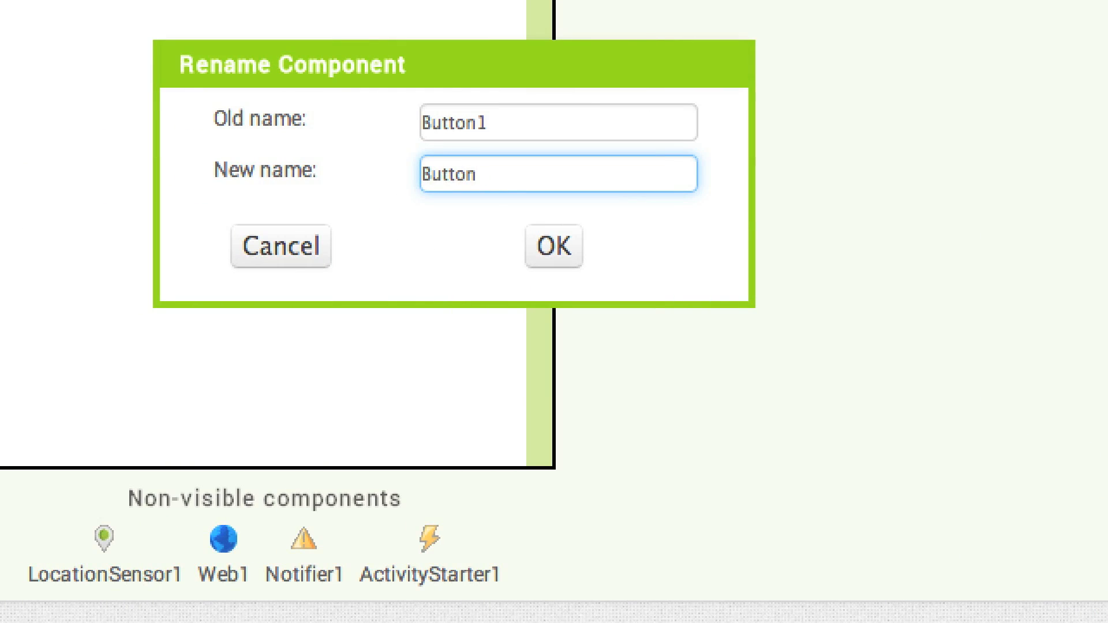
pyautogui.write('Search')
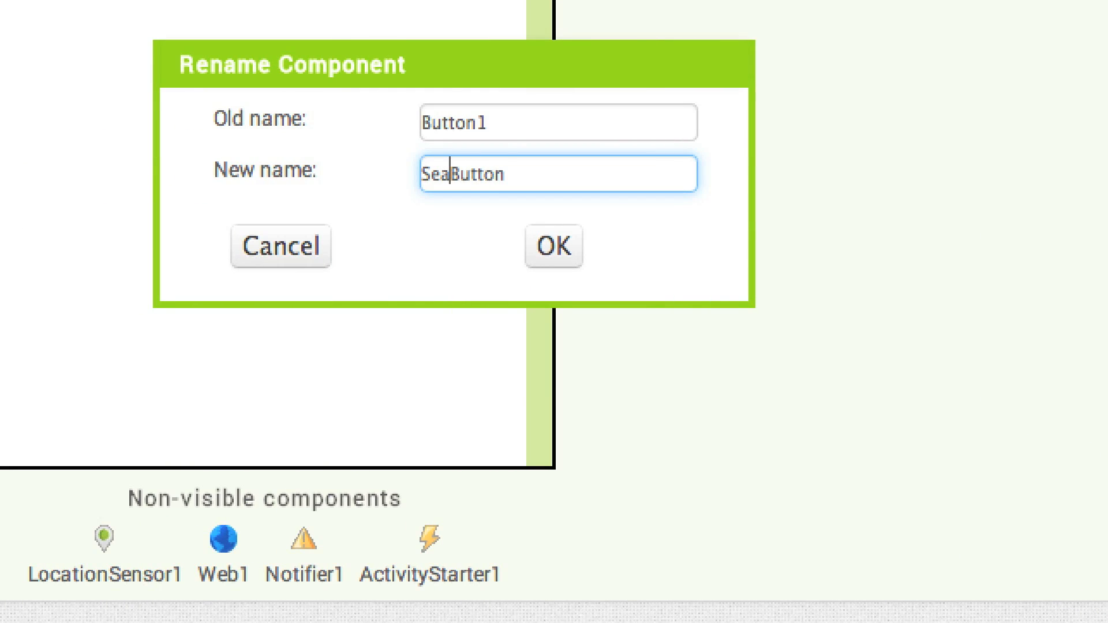
pyautogui.press('Return')
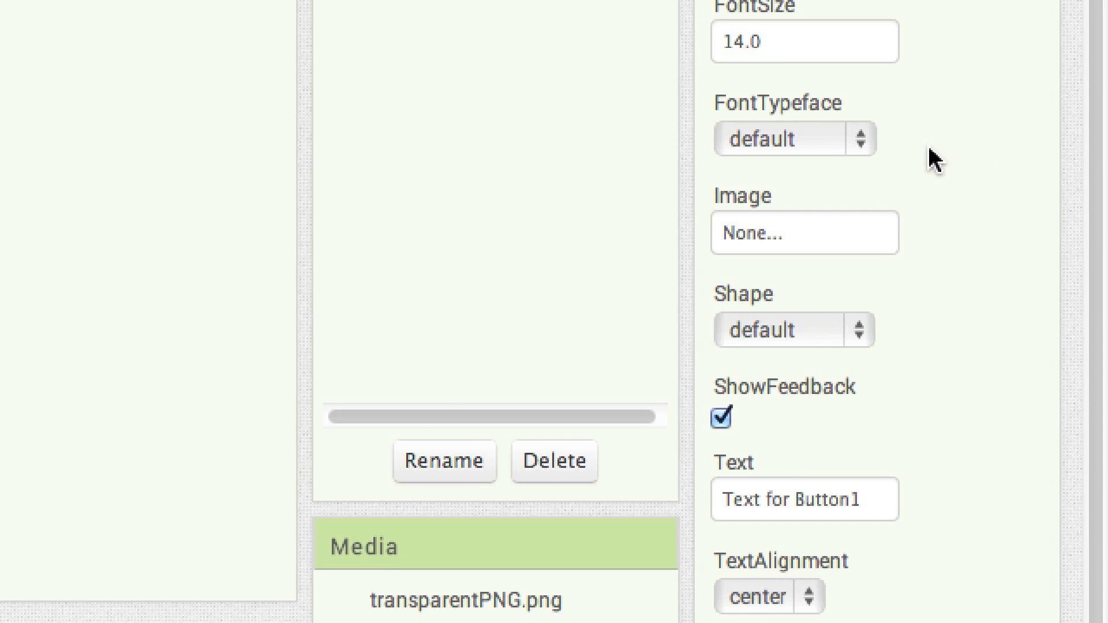
# Set SearchButton's image to SearchButton.png and clear its text
pyautogui.scroll(-5, 953, 583)
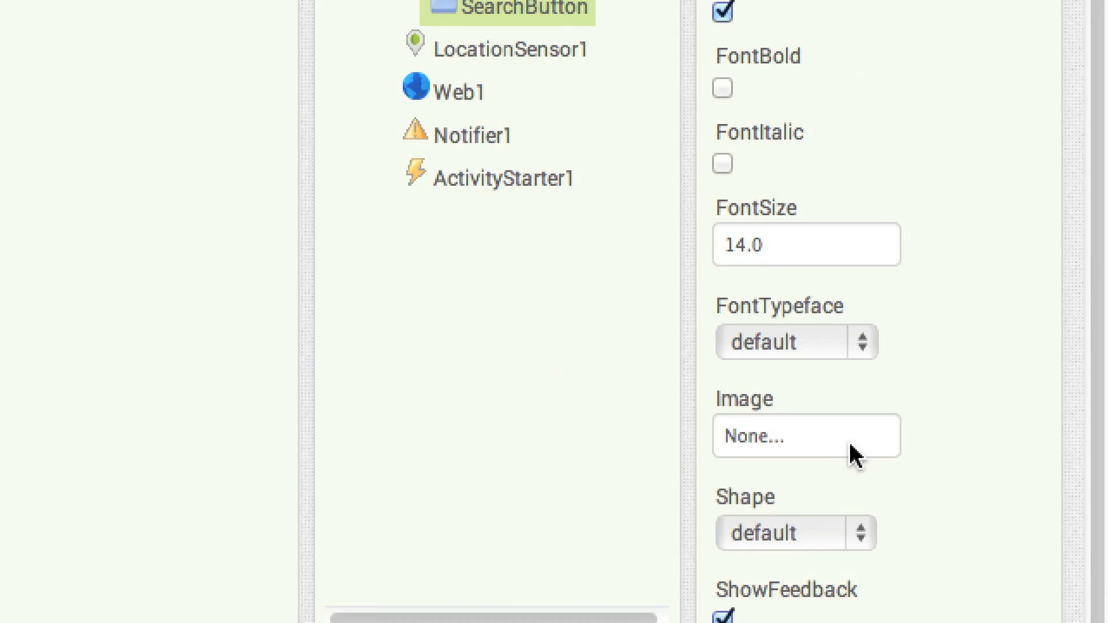
pyautogui.click(799, 445)
pyautogui.scroll(-3, 860, 618)
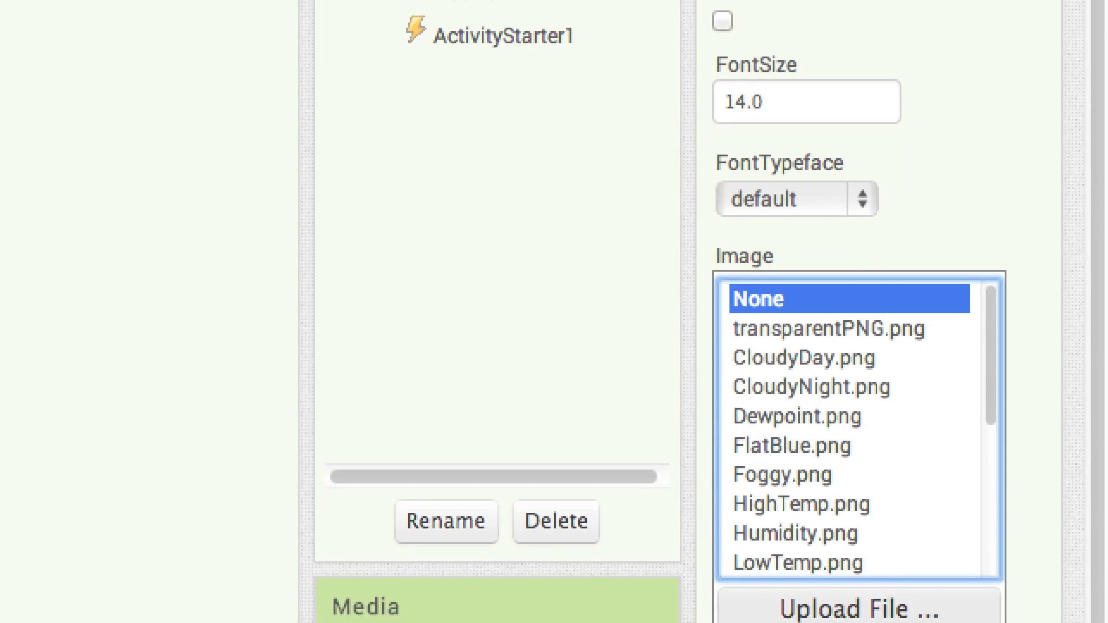
pyautogui.moveTo(995, 408); pyautogui.dragTo(997, 495)
pyautogui.click(875, 503)
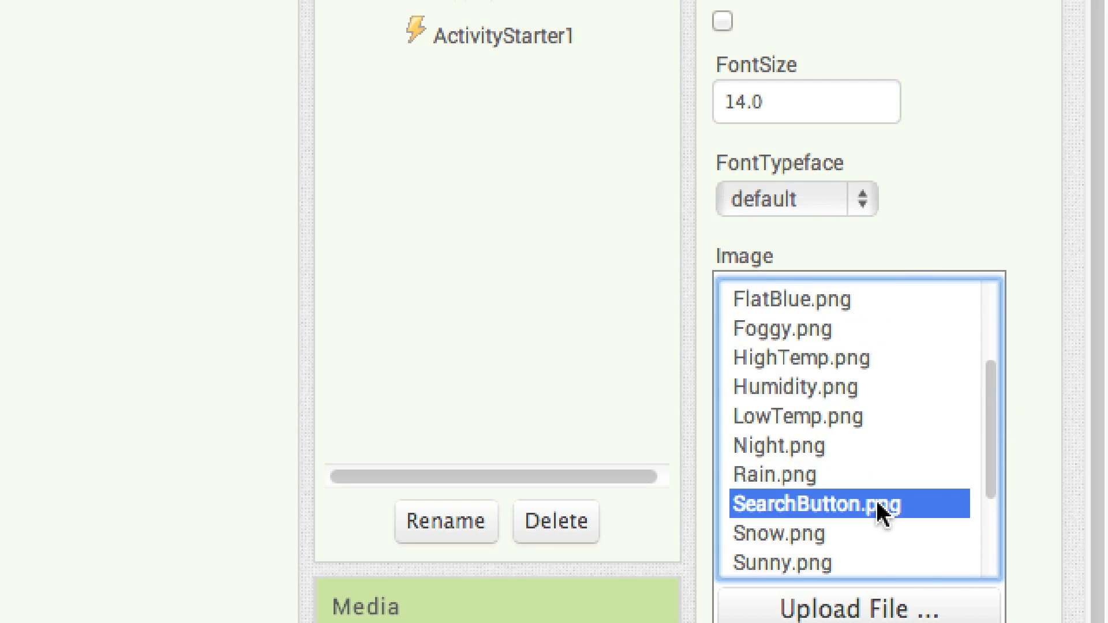
pyautogui.scroll(-3, 918, 502)
pyautogui.click(920, 492)
pyautogui.moveTo(868, 398); pyautogui.dragTo(676, 387)
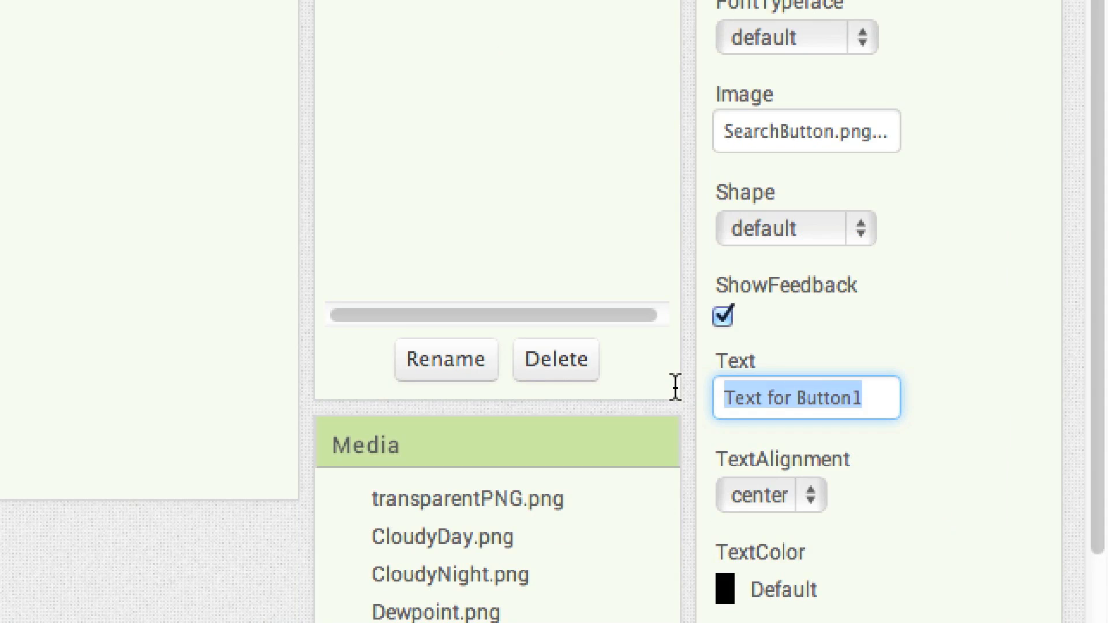
pyautogui.press('BackSpace')
# Size SearchButton to 37 pixels wide and 30 pixels high
pyautogui.scroll(-5, 675, 387)
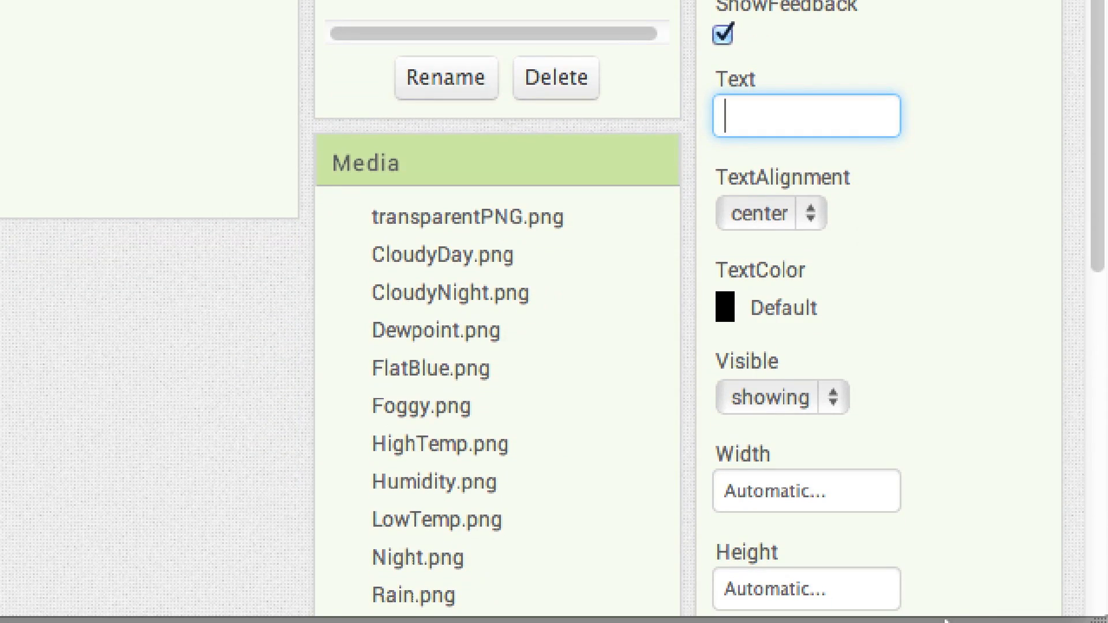
pyautogui.click(769, 493)
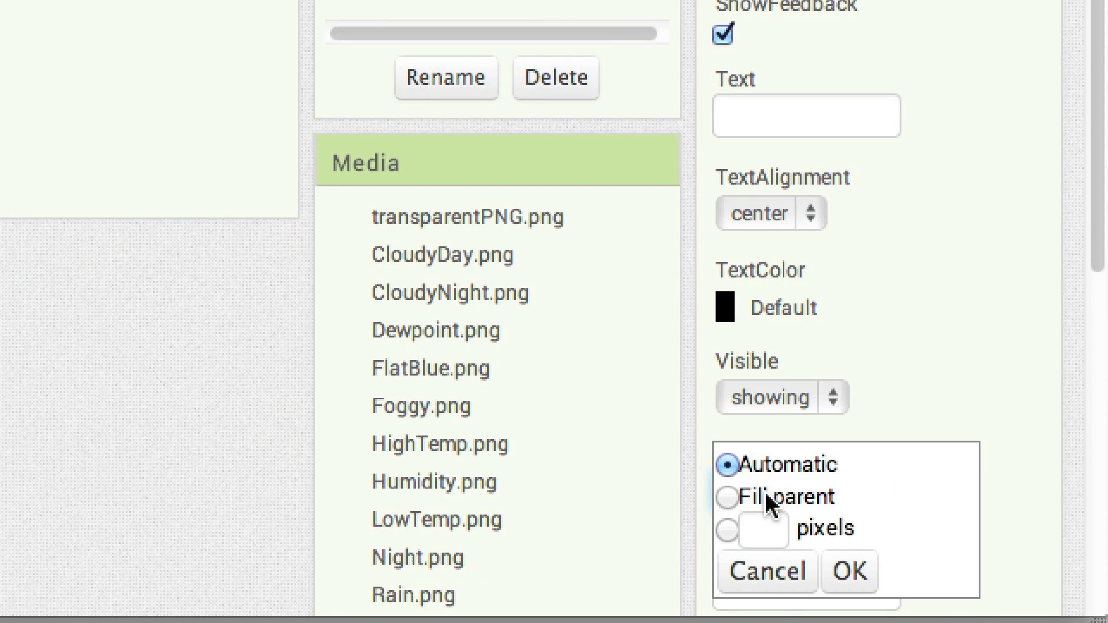
pyautogui.click(768, 530)
pyautogui.write('37')
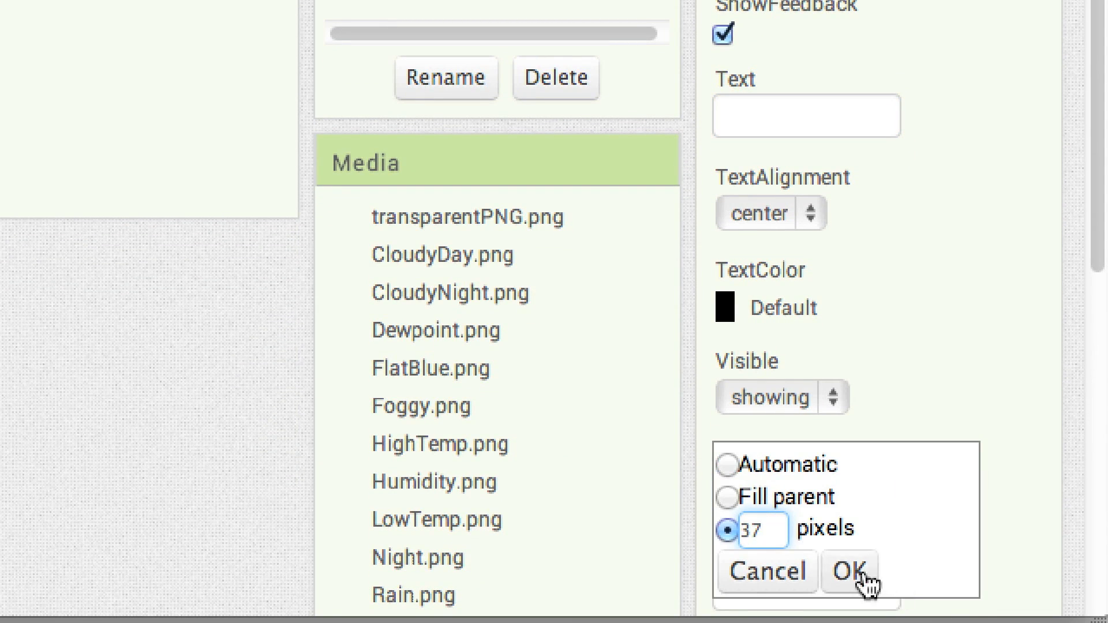
pyautogui.click(851, 572)
pyautogui.click(872, 571)
pyautogui.click(770, 529)
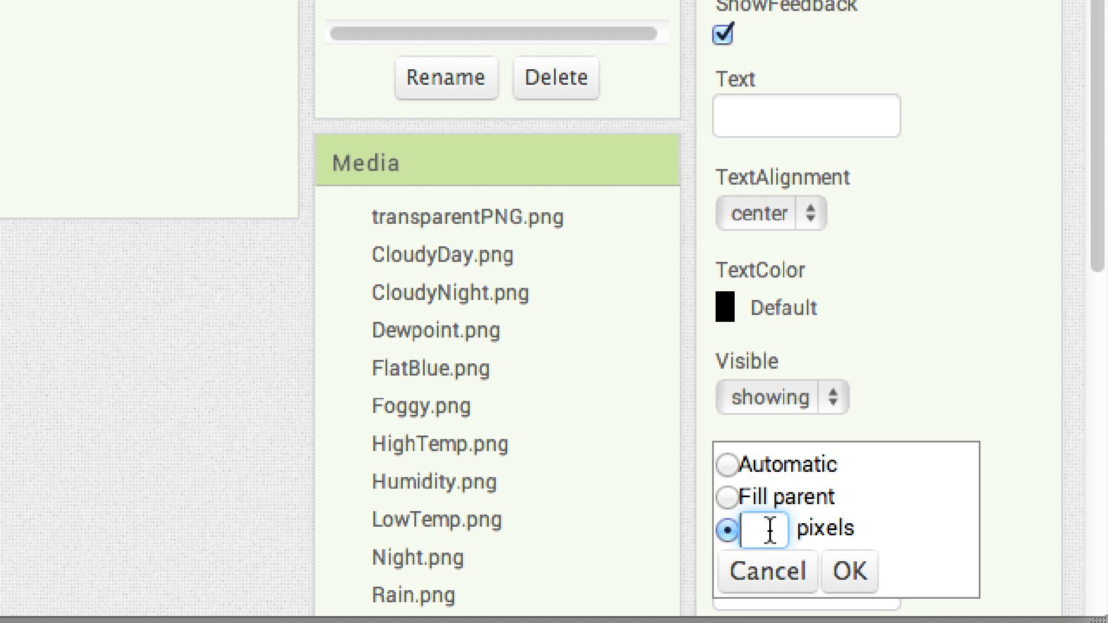
pyautogui.write('30')
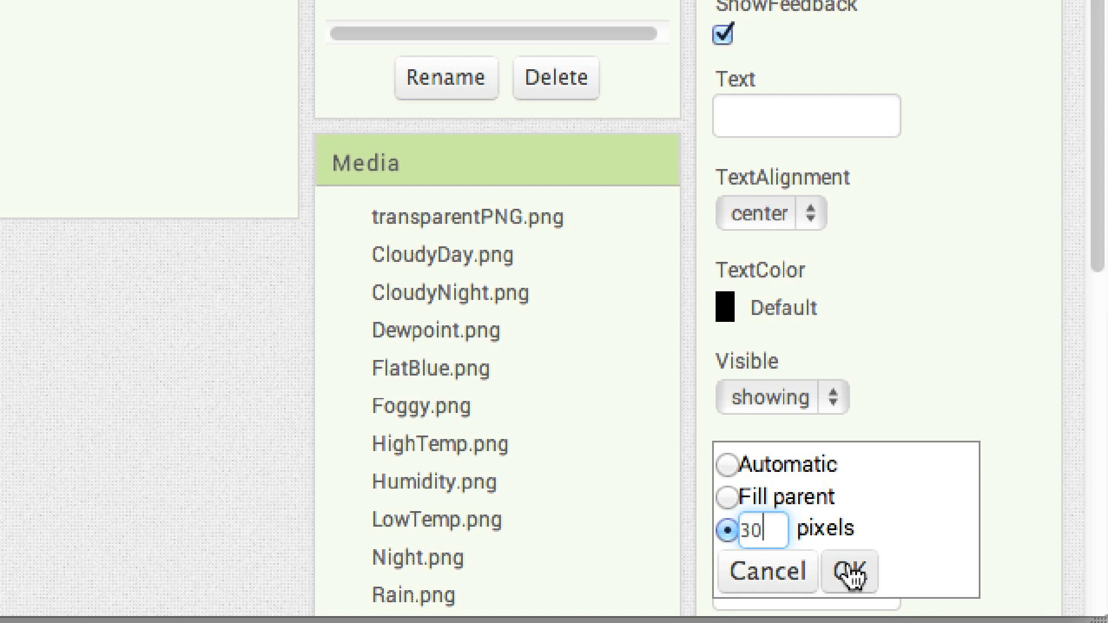
pyautogui.click(850, 571)
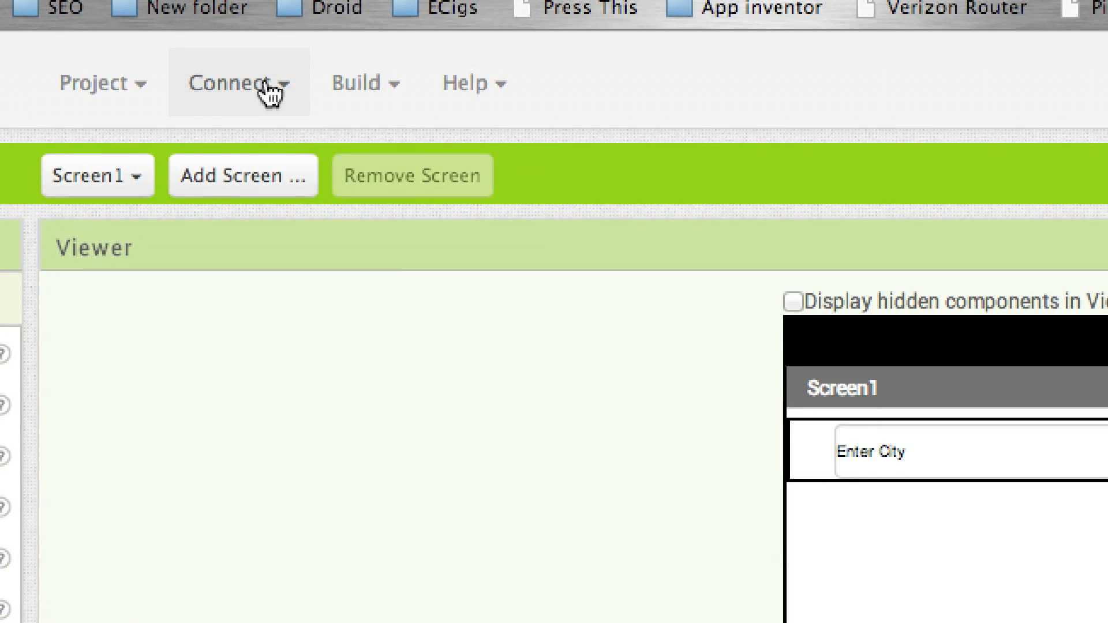
pyautogui.click(269, 91)
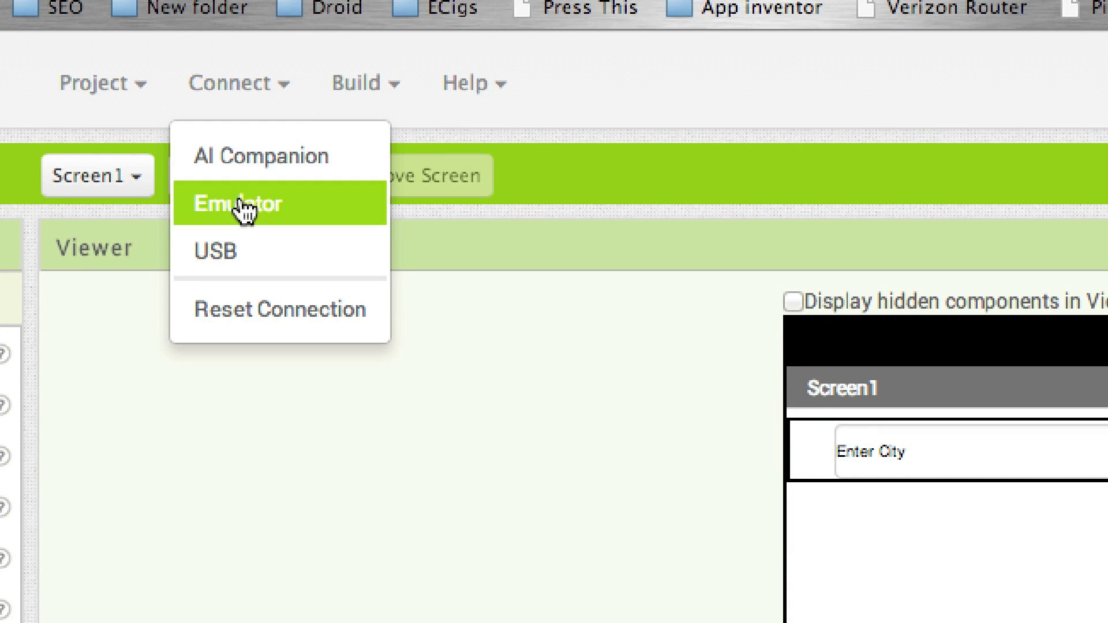
pyautogui.click(587, 188)
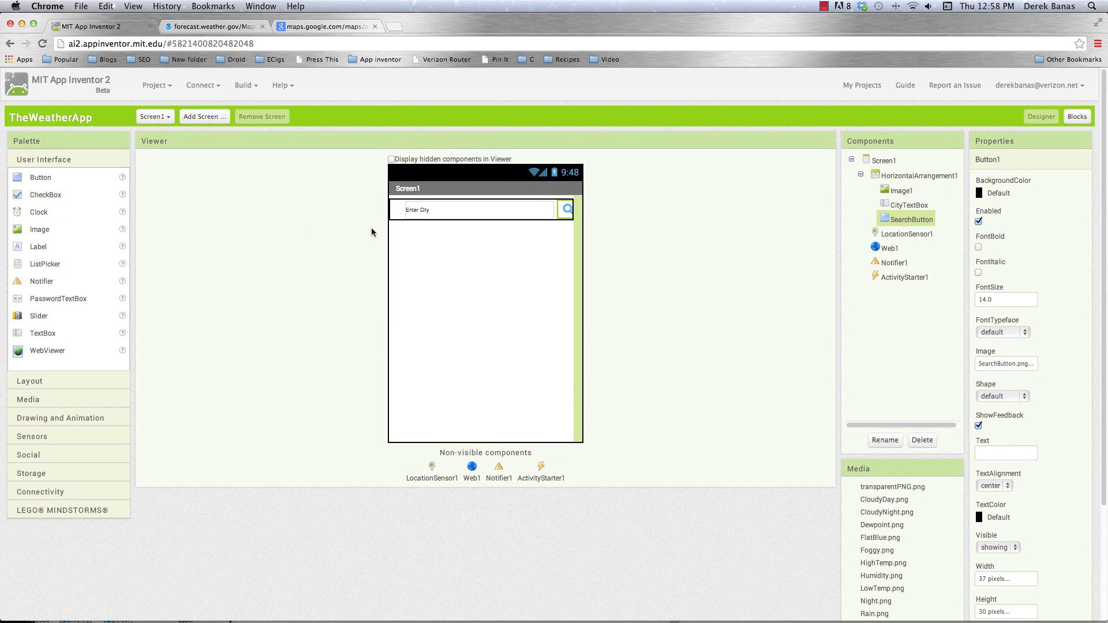
pyautogui.press('super+Tab')
# Add a HorizontalArrangement below the search bar, with its width set to Fill parent and its height to 4 pixels
pyautogui.click(32, 383)
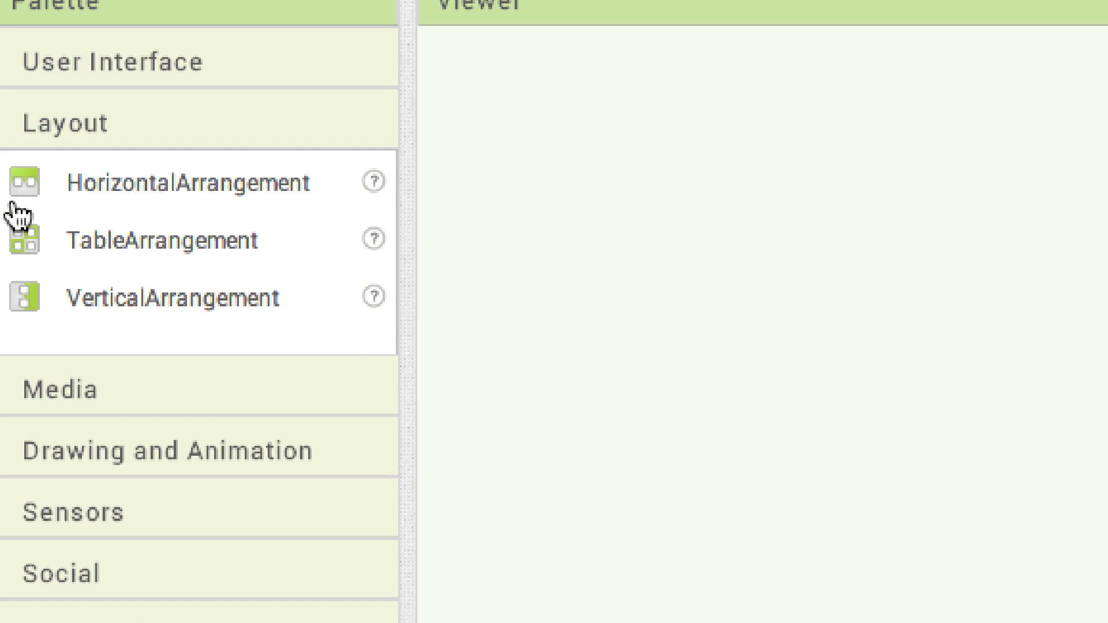
pyautogui.moveTo(17, 197); pyautogui.dragTo(514, 276)
pyautogui.moveTo(1070, 450); pyautogui.dragTo(981, 508)
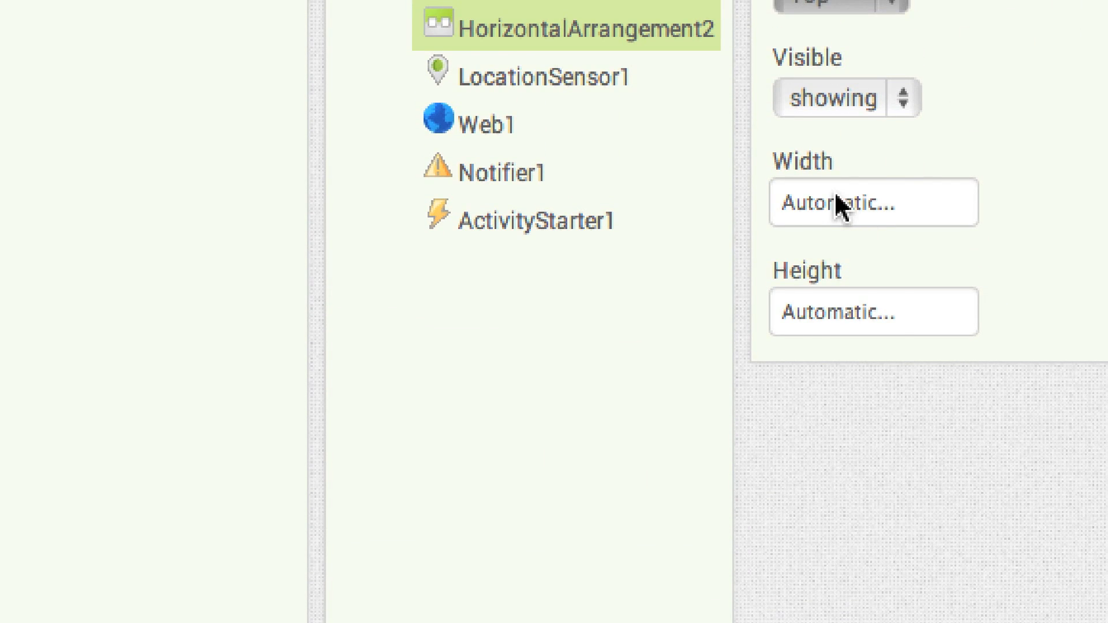
pyautogui.click(836, 211)
pyautogui.click(831, 240)
pyautogui.click(919, 322)
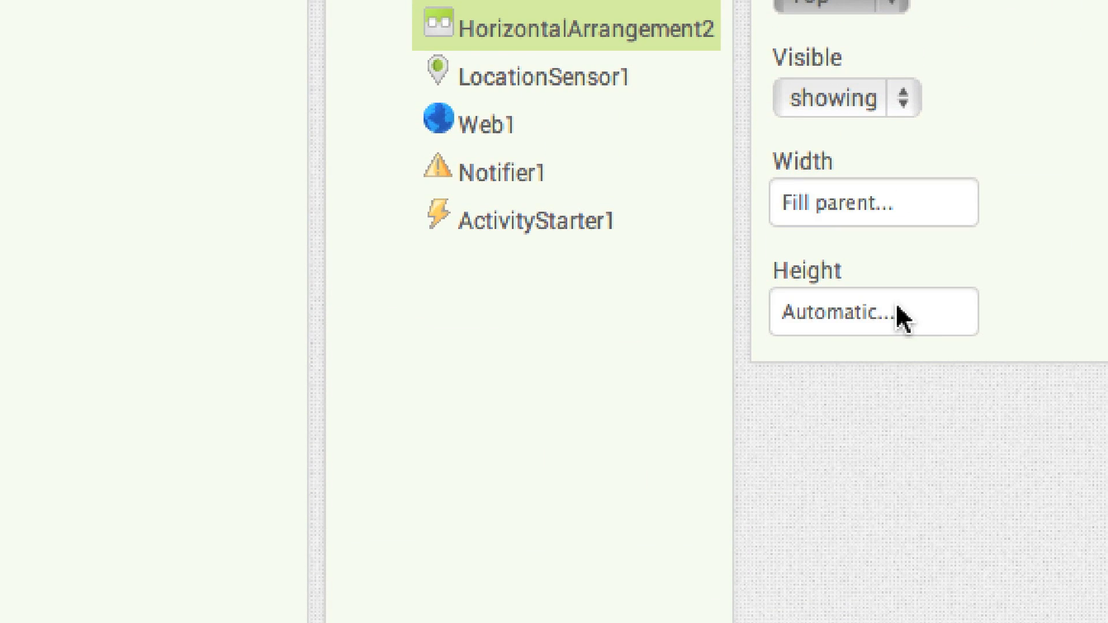
pyautogui.click(844, 317)
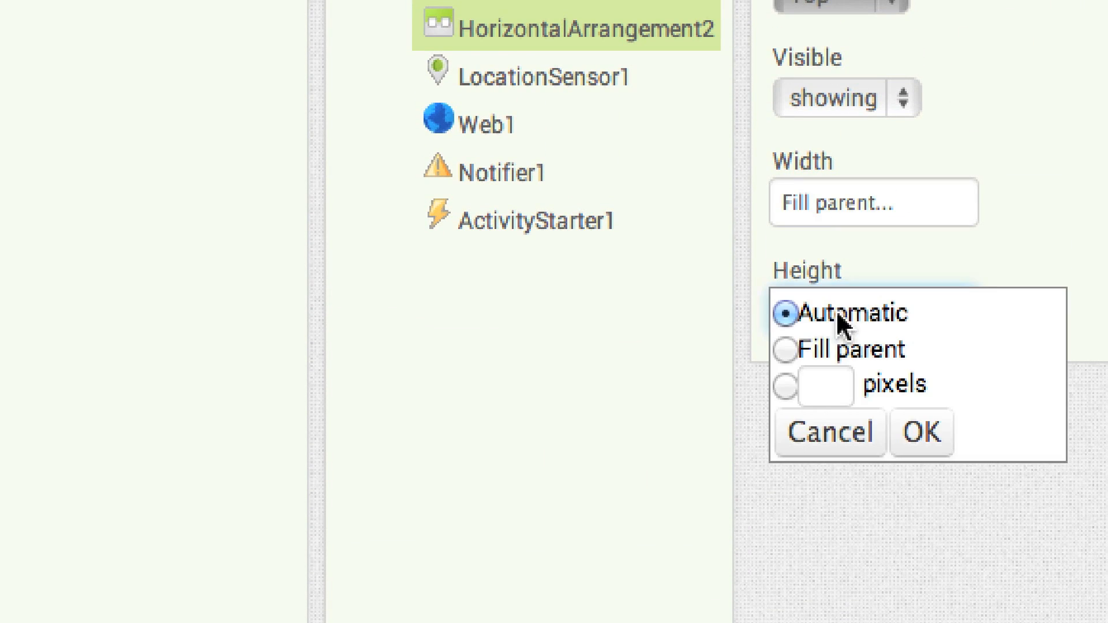
pyautogui.click(819, 385)
pyautogui.click(914, 414)
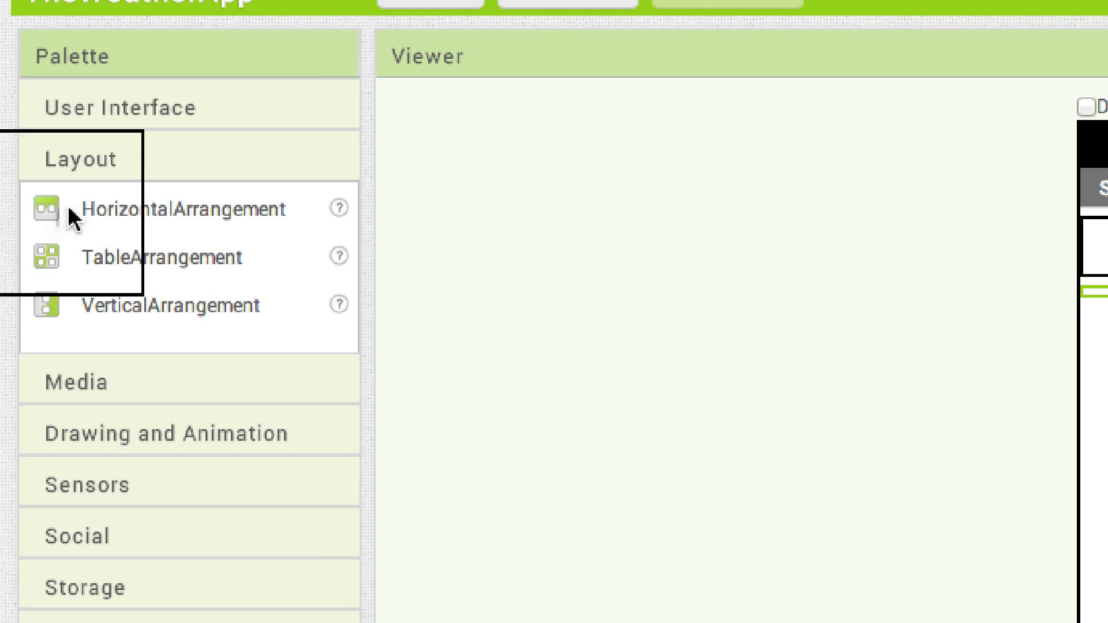
# Add another HorizontalArrangement below the thin spacer row and place an Image inside it
pyautogui.moveTo(69, 216); pyautogui.dragTo(1107, 428)
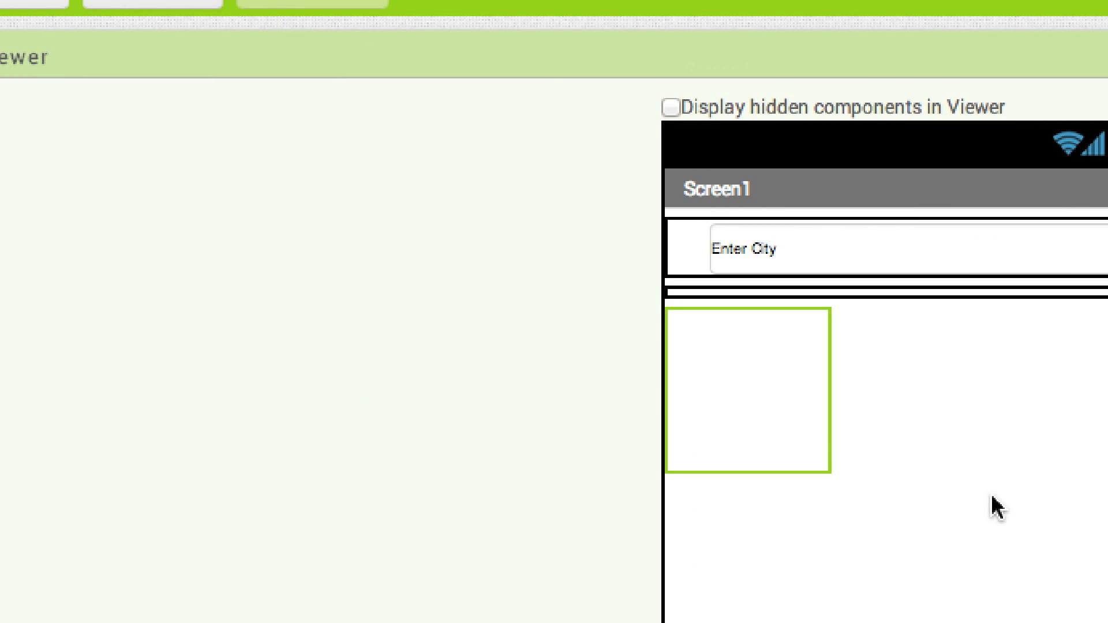
pyautogui.moveTo(0, 317); pyautogui.dragTo(0, 345)
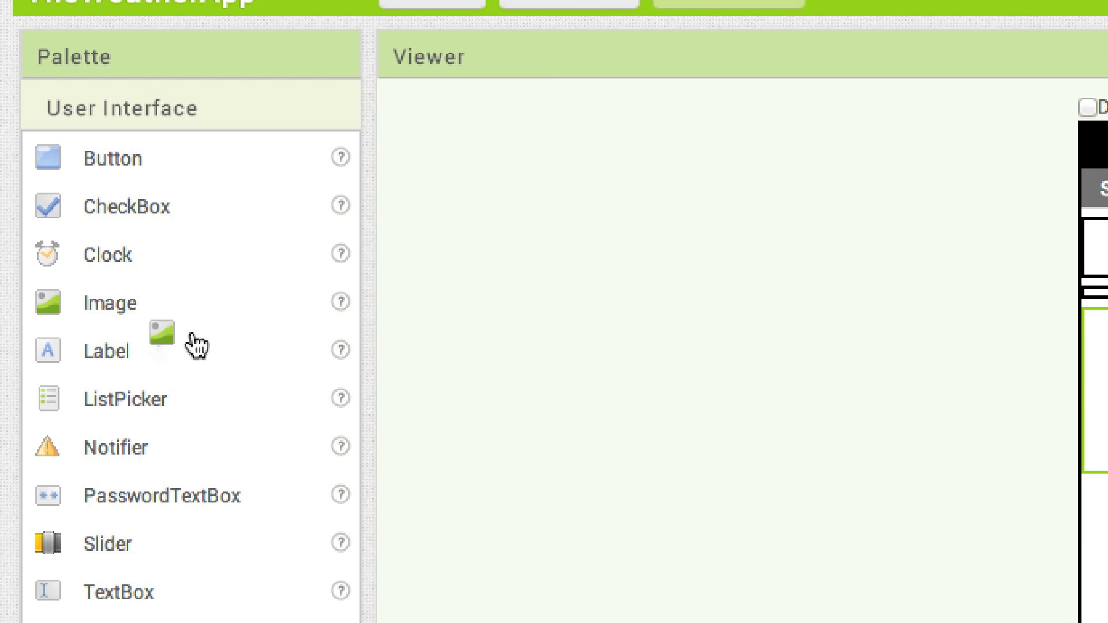
pyautogui.moveTo(196, 345); pyautogui.dragTo(1107, 384)
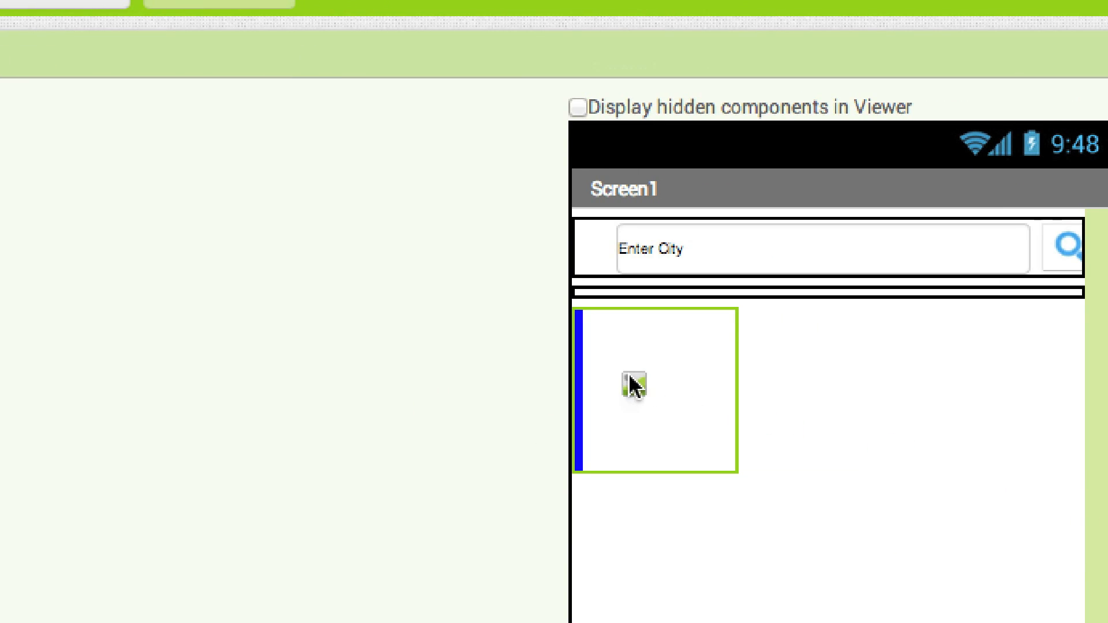
pyautogui.moveTo(635, 386); pyautogui.dragTo(636, 404)
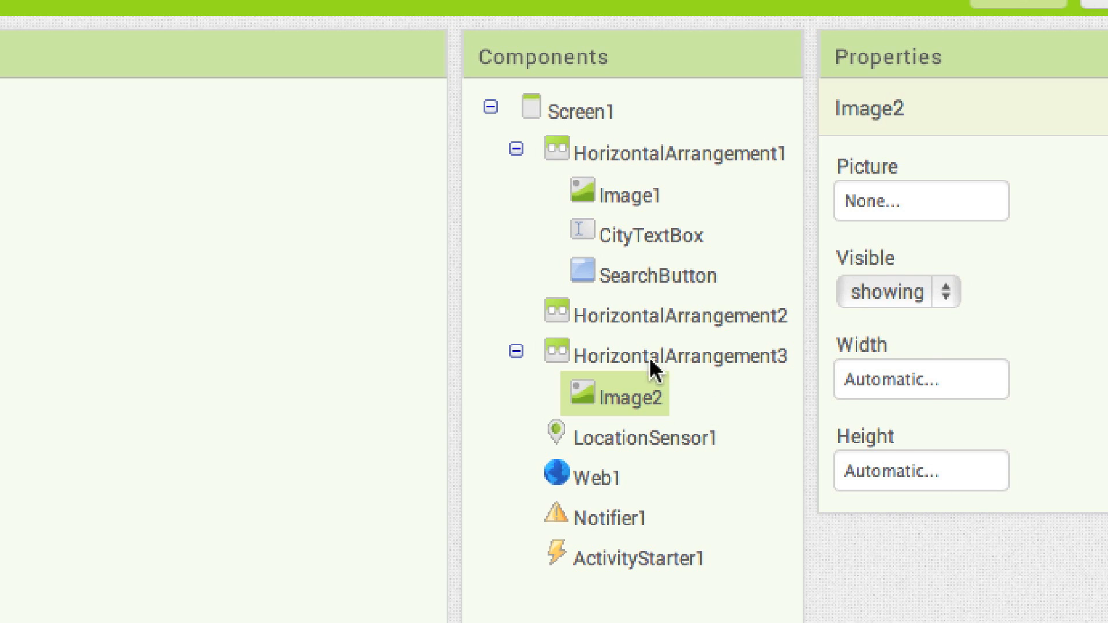
# Set HorizontalArrangement3's width to Fill parent and its height to 22 pixels
pyautogui.click(657, 371)
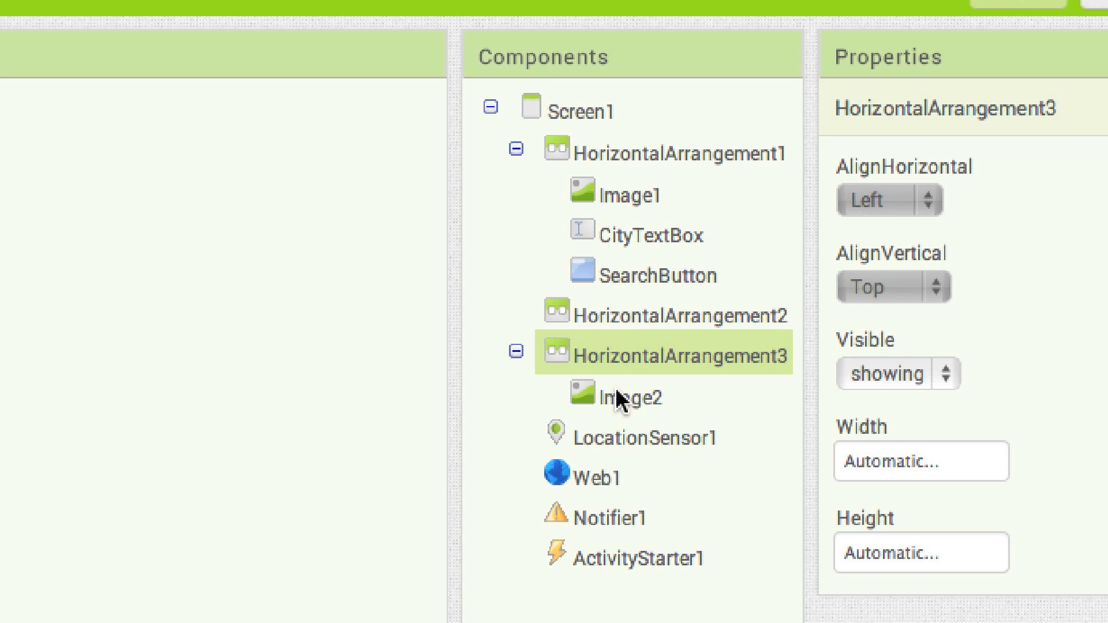
pyautogui.click(889, 465)
pyautogui.click(853, 492)
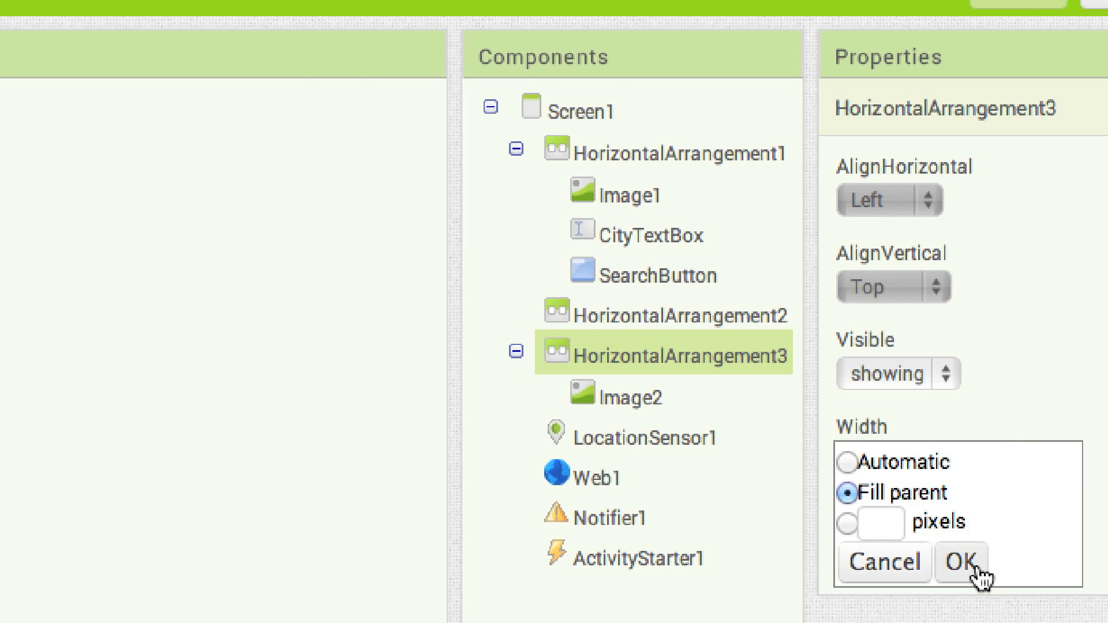
pyautogui.click(972, 570)
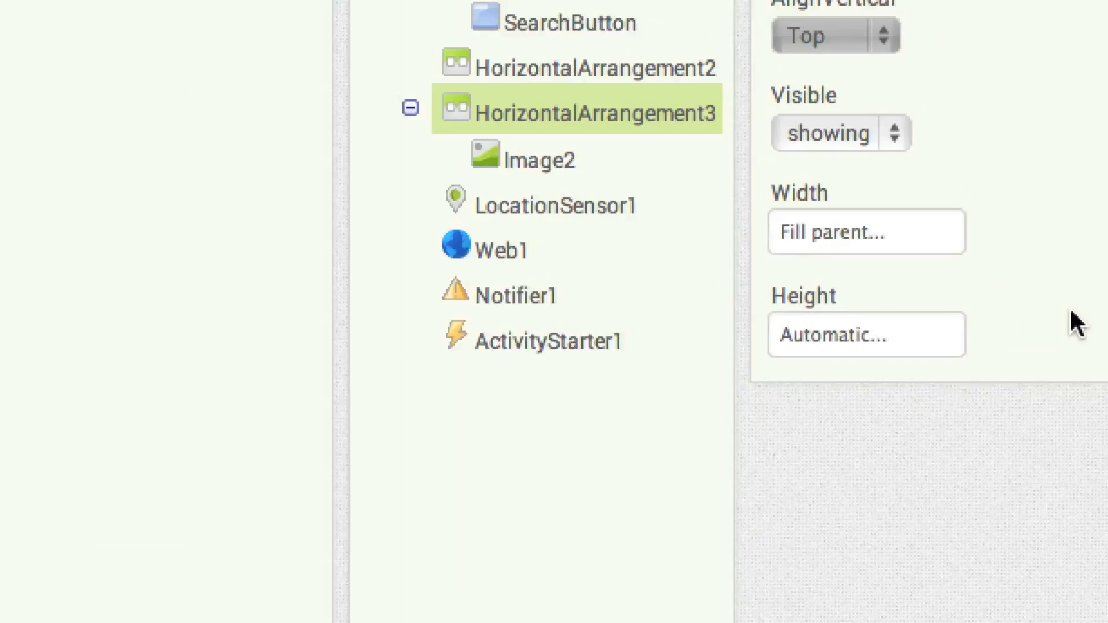
pyautogui.click(987, 319)
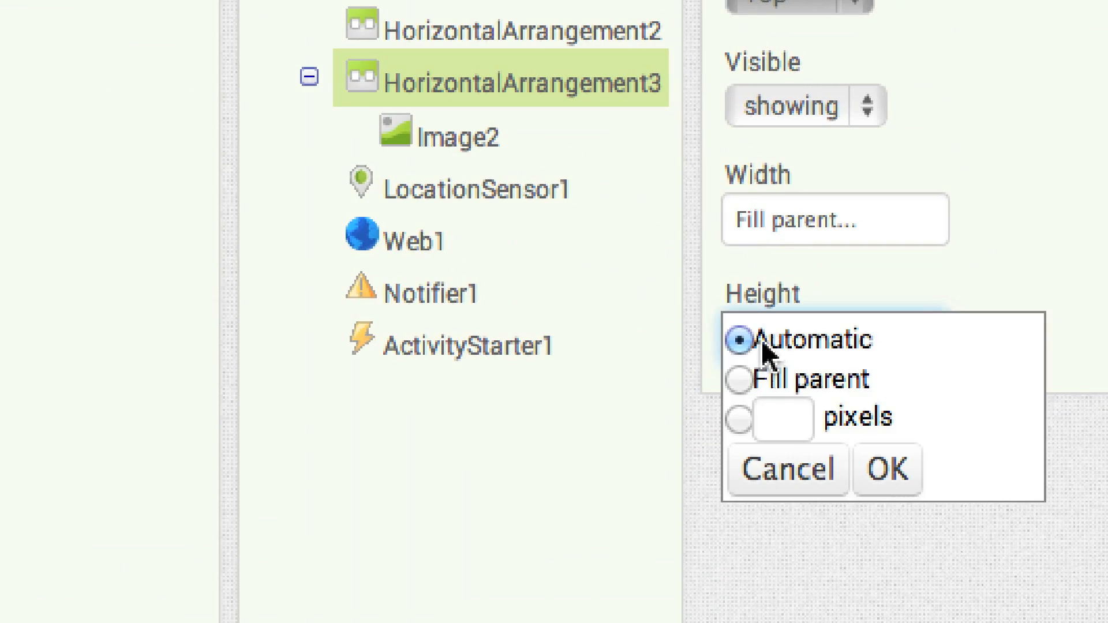
pyautogui.click(782, 417)
pyautogui.write('22')
pyautogui.click(889, 469)
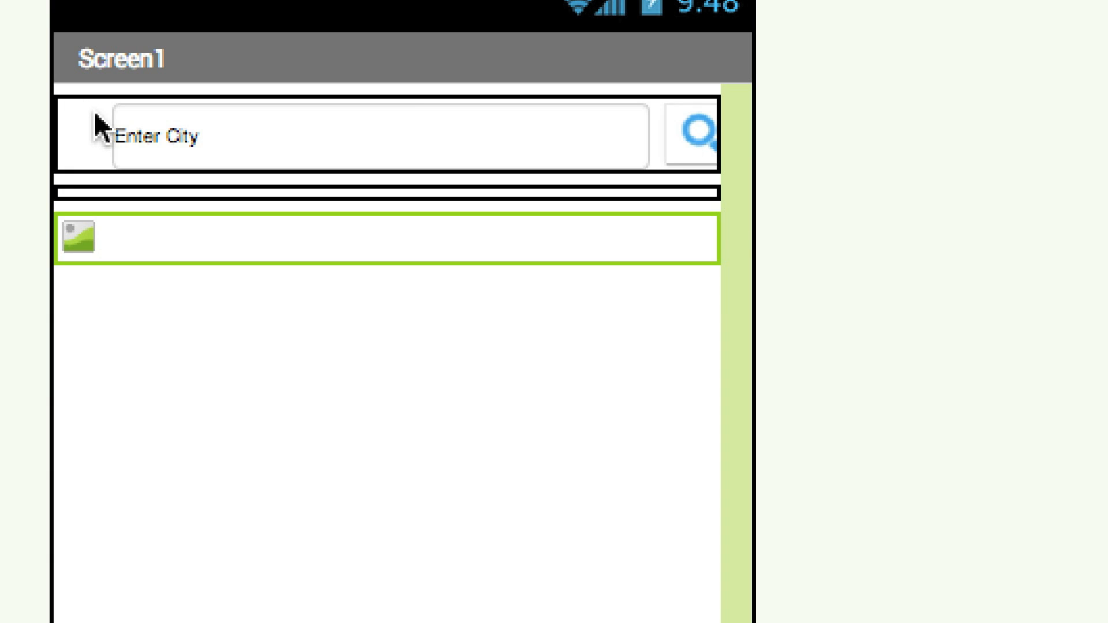
# Set Image2's width to 15 pixels and its picture to transparentPNG.png
pyautogui.click(85, 240)
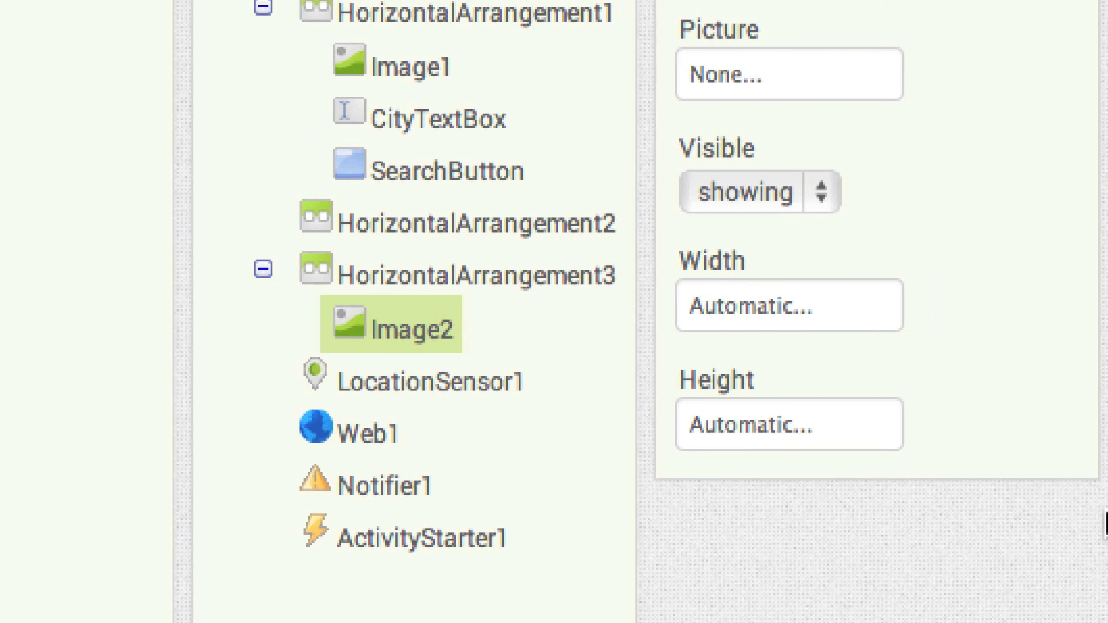
pyautogui.click(753, 304)
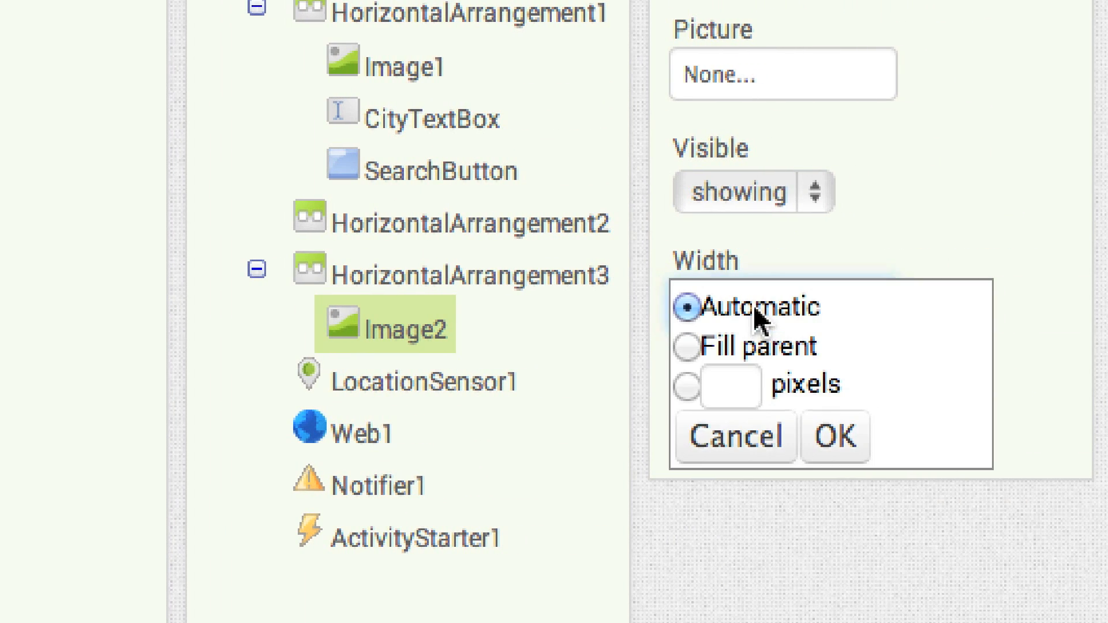
pyautogui.click(731, 383)
pyautogui.write('15')
pyautogui.click(841, 437)
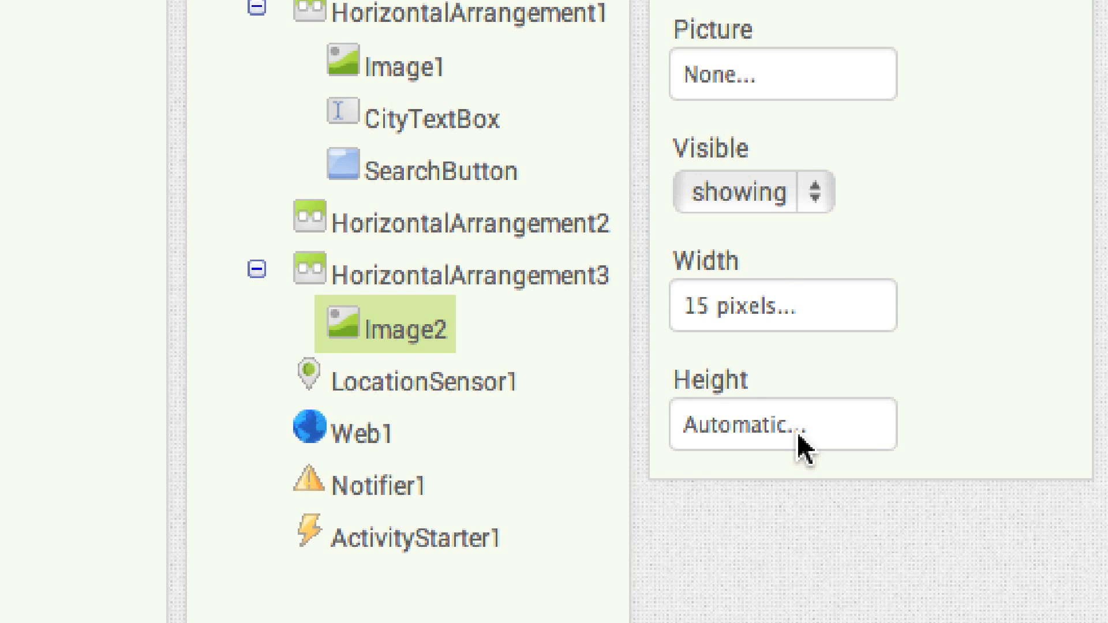
pyautogui.click(742, 79)
pyautogui.click(782, 124)
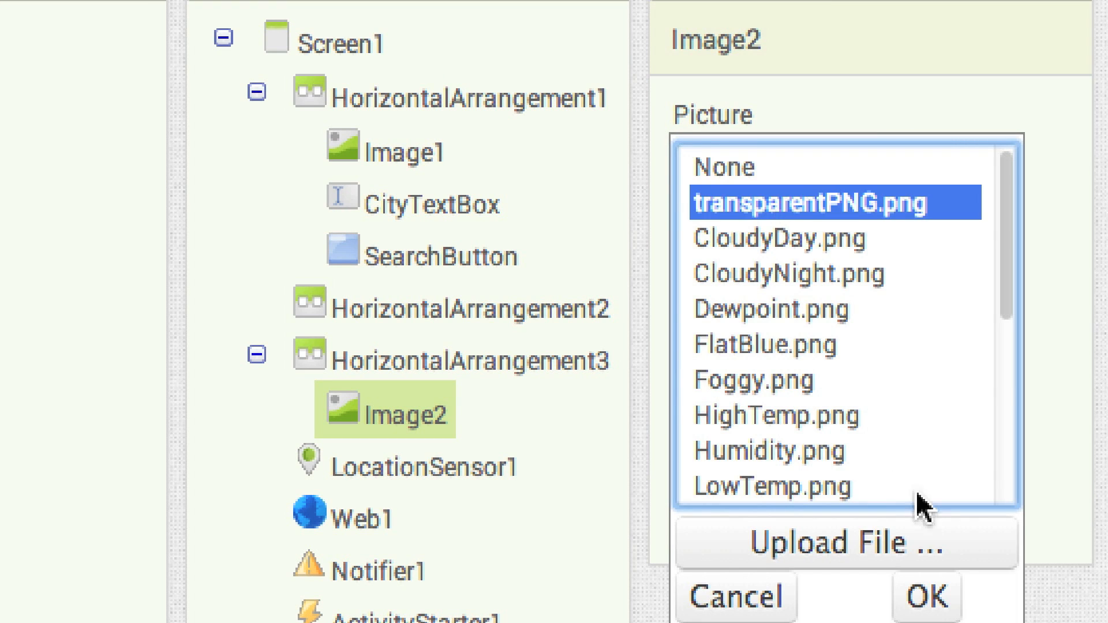
pyautogui.click(928, 595)
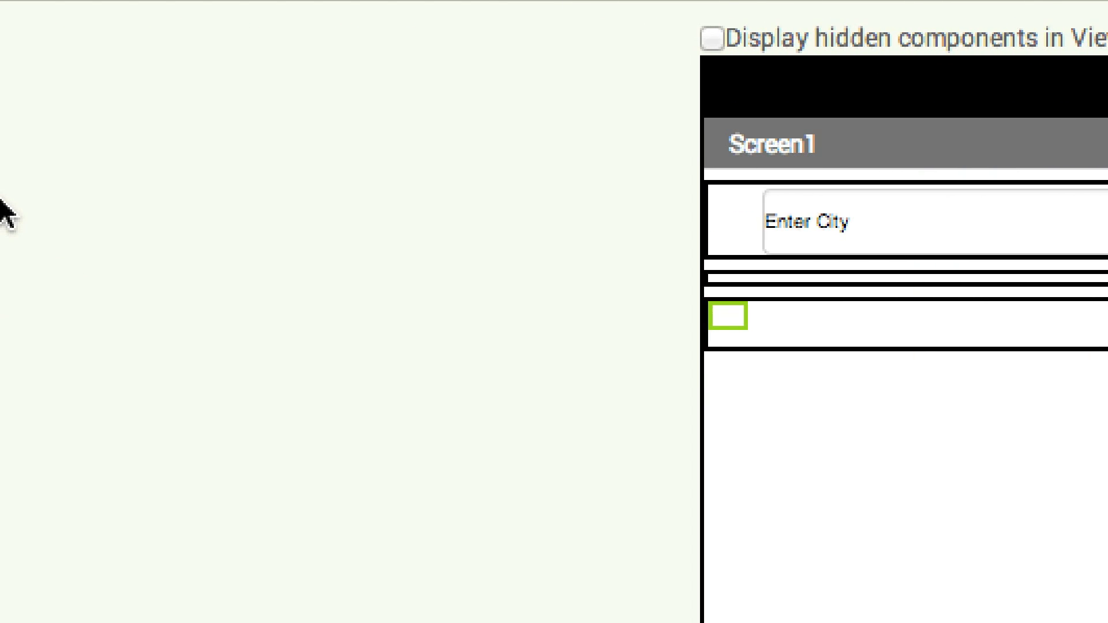
# Add a Label after Image2 in HorizontalArrangement3 and rename it CityNameLabel
pyautogui.moveTo(62, 364); pyautogui.dragTo(841, 341)
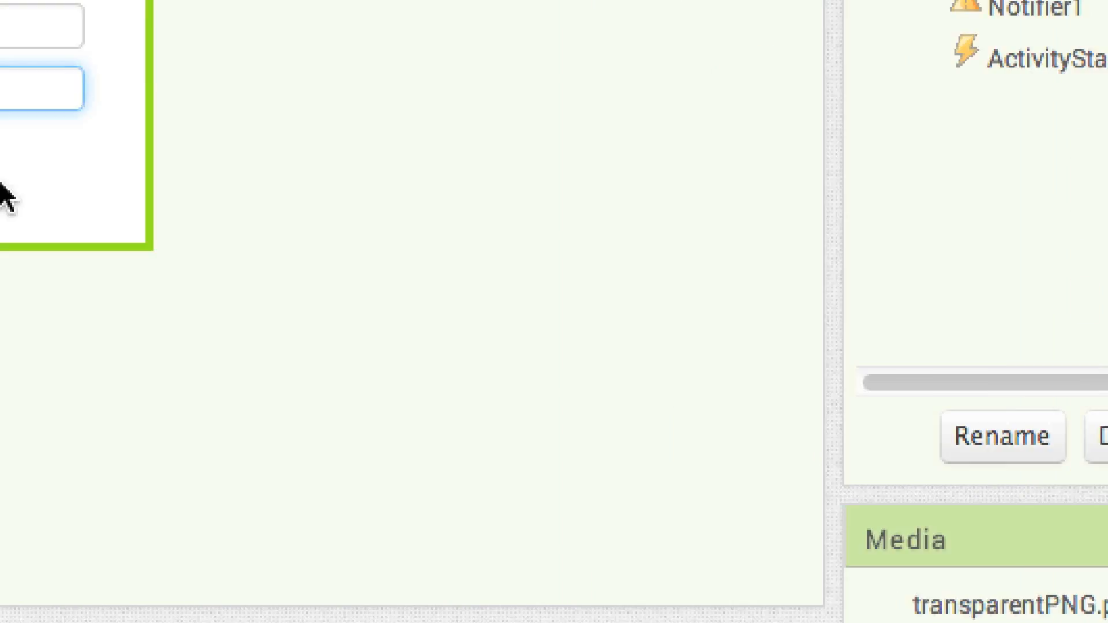
pyautogui.press('BackSpace')
pyautogui.press('Home')
pyautogui.write('CityName')
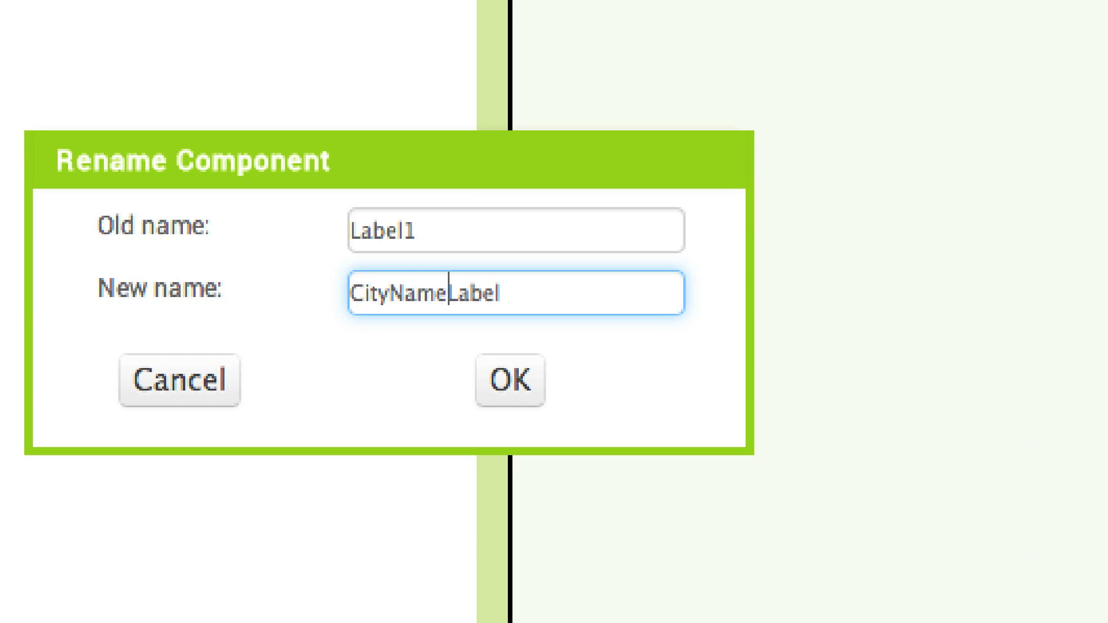
pyautogui.click(511, 379)
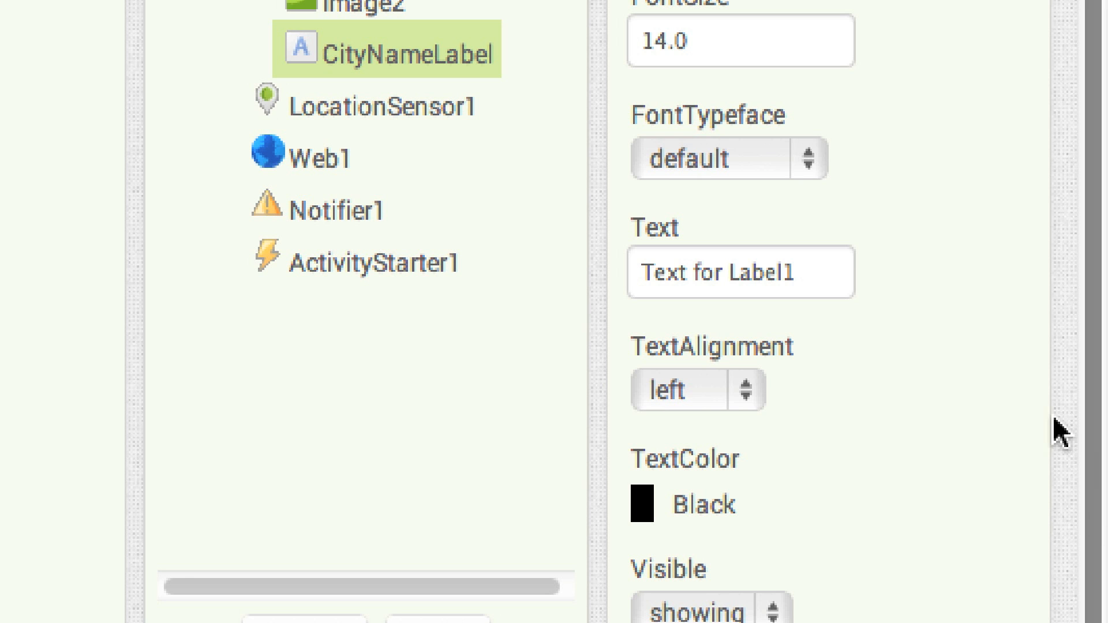
# Set CityNameLabel's font size to 20
pyautogui.click(692, 32)
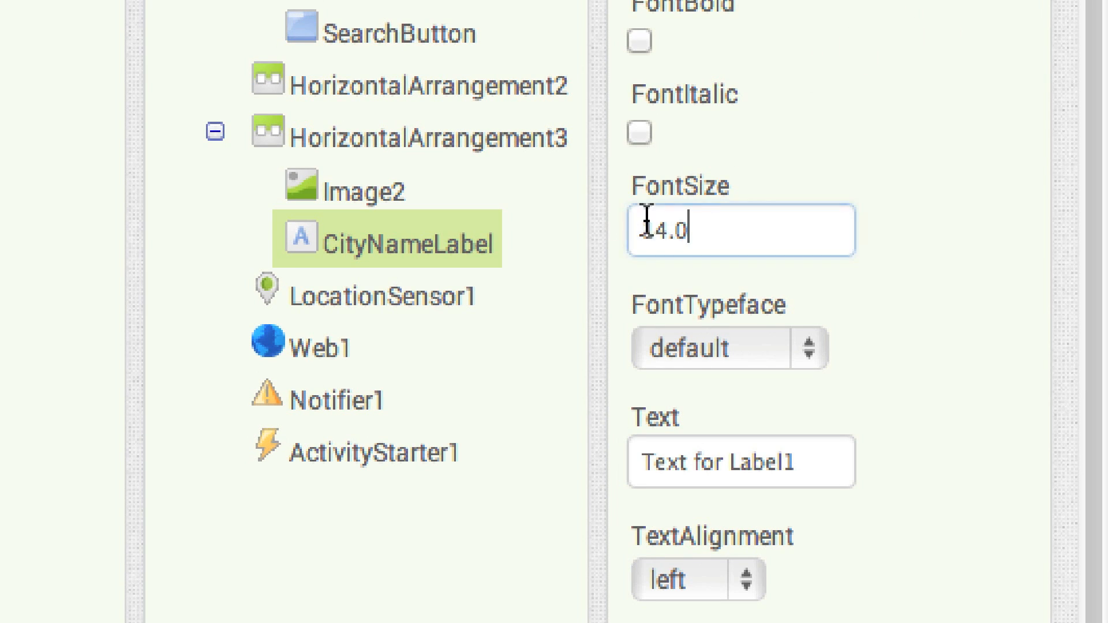
pyautogui.doubleClick(646, 220)
pyautogui.write('20')
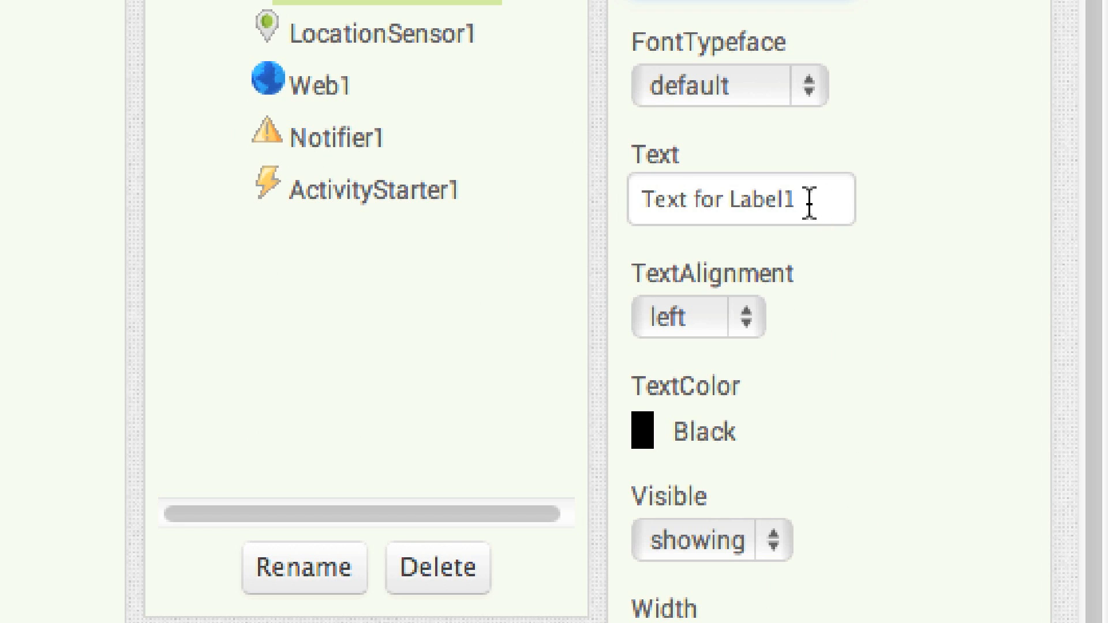
# Set CityNameLabel's text to PITTSBURGH and its width to Fill parent
pyautogui.moveTo(808, 206); pyautogui.dragTo(586, 194)
pyautogui.write('PITTSBURGH')
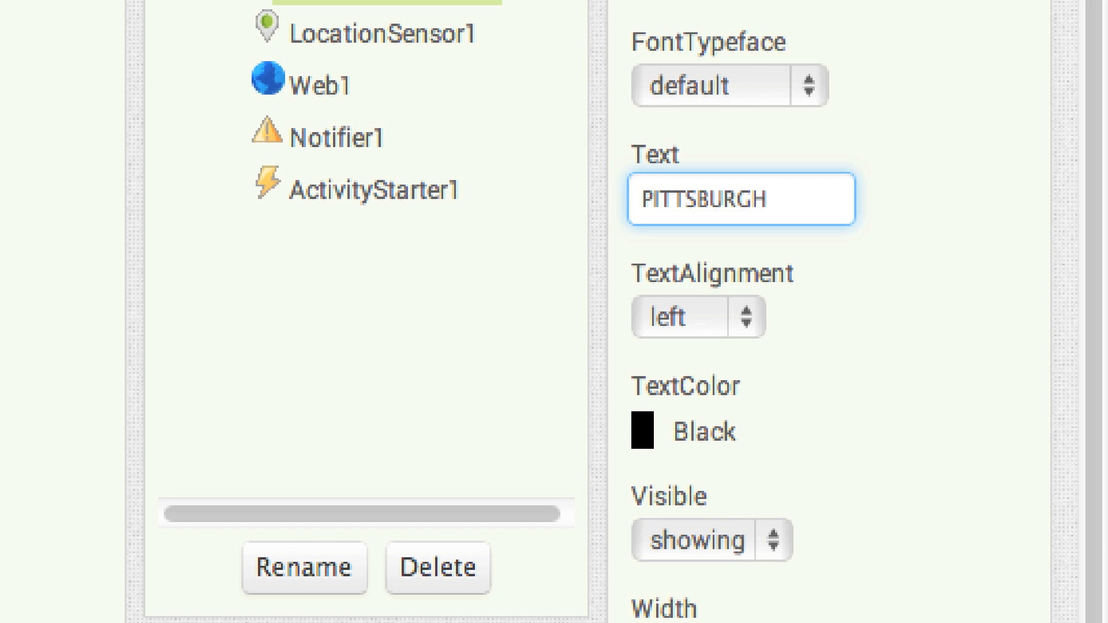
pyautogui.click(709, 346)
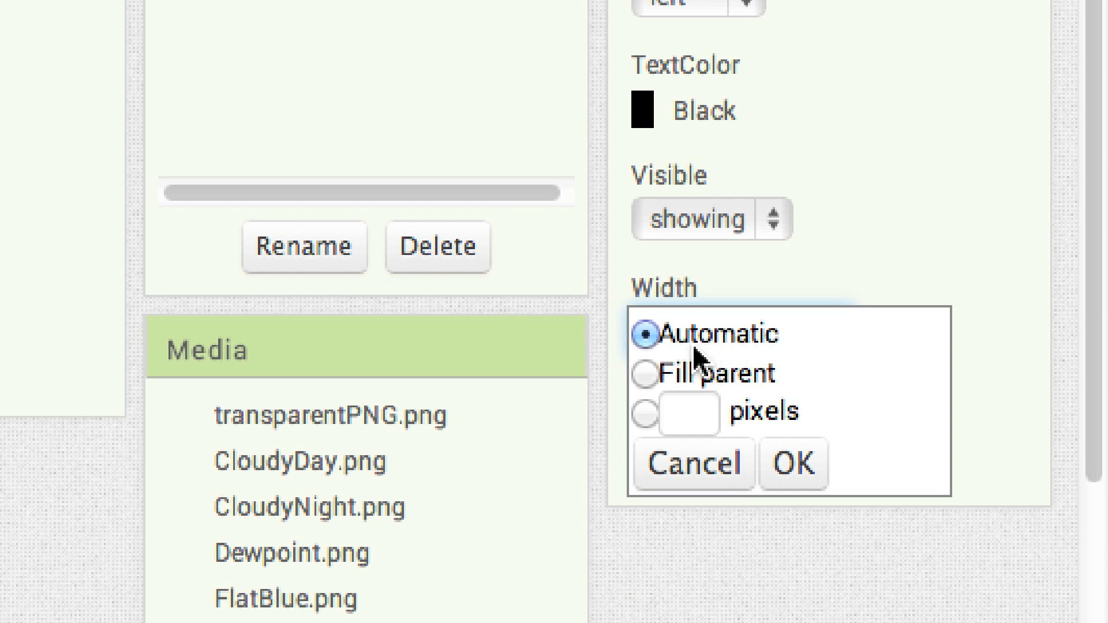
pyautogui.click(663, 372)
pyautogui.click(794, 462)
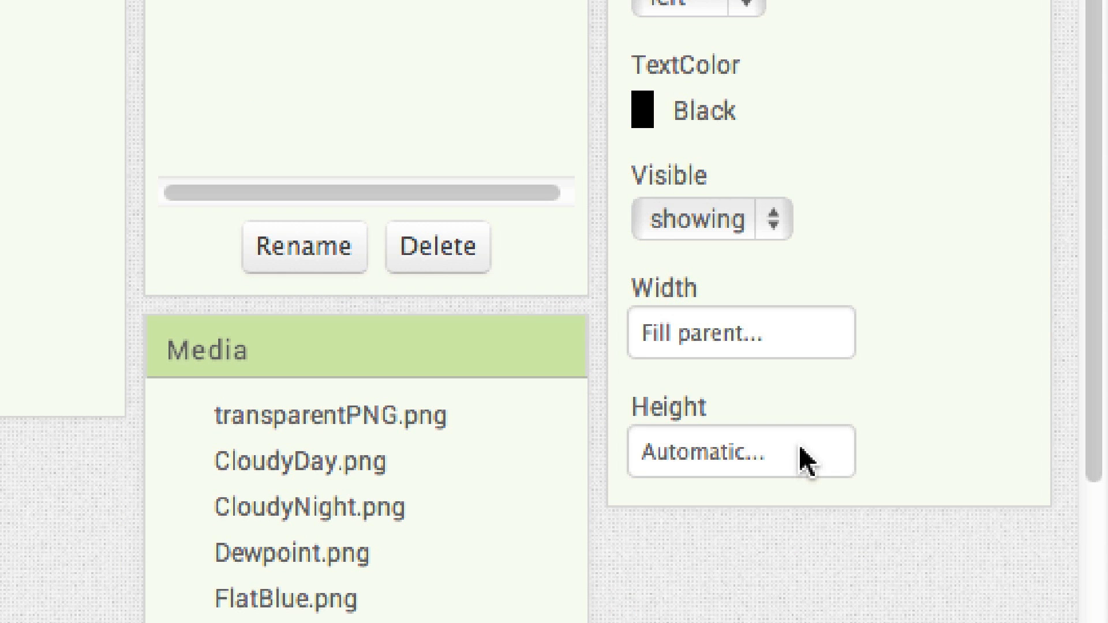
# Set CityNameLabel's height to 22 pixels
pyautogui.click(738, 456)
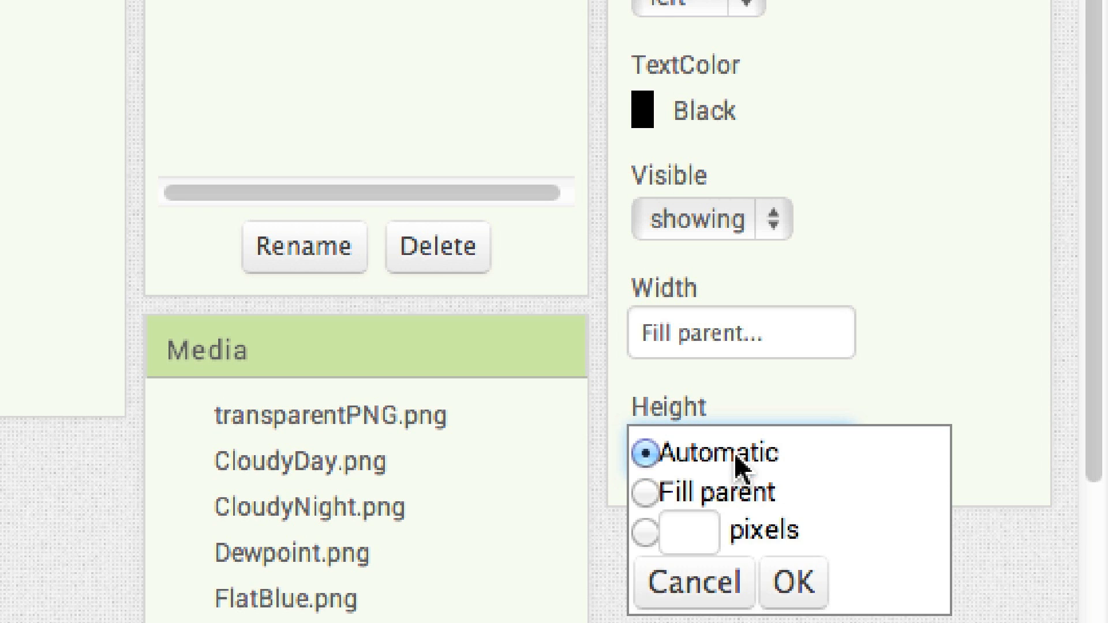
pyautogui.click(681, 528)
pyautogui.write('22')
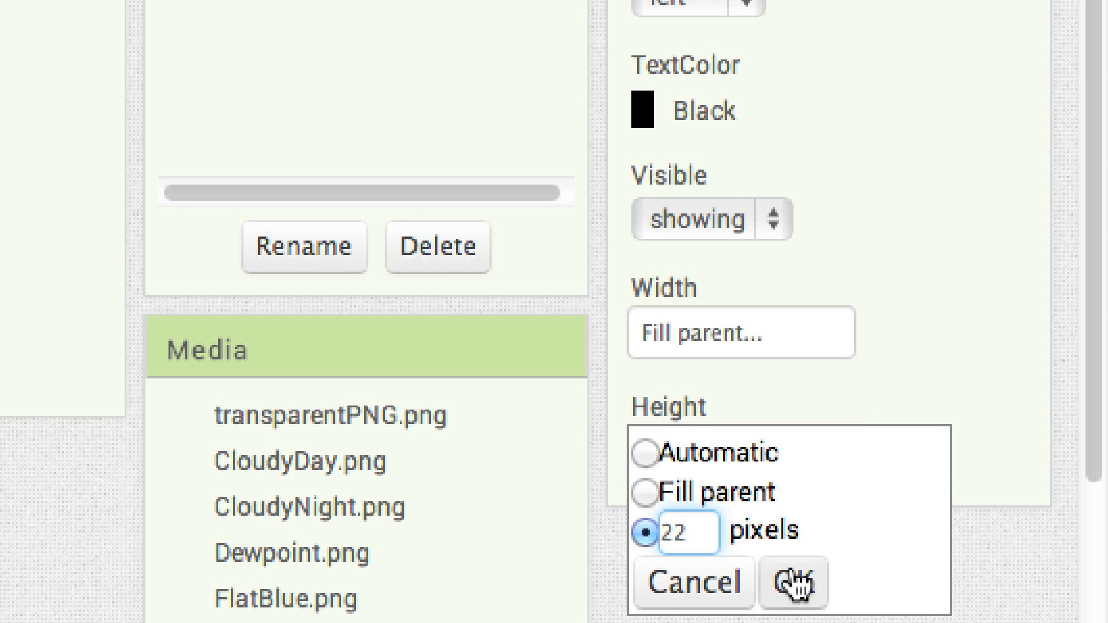
pyautogui.click(794, 582)
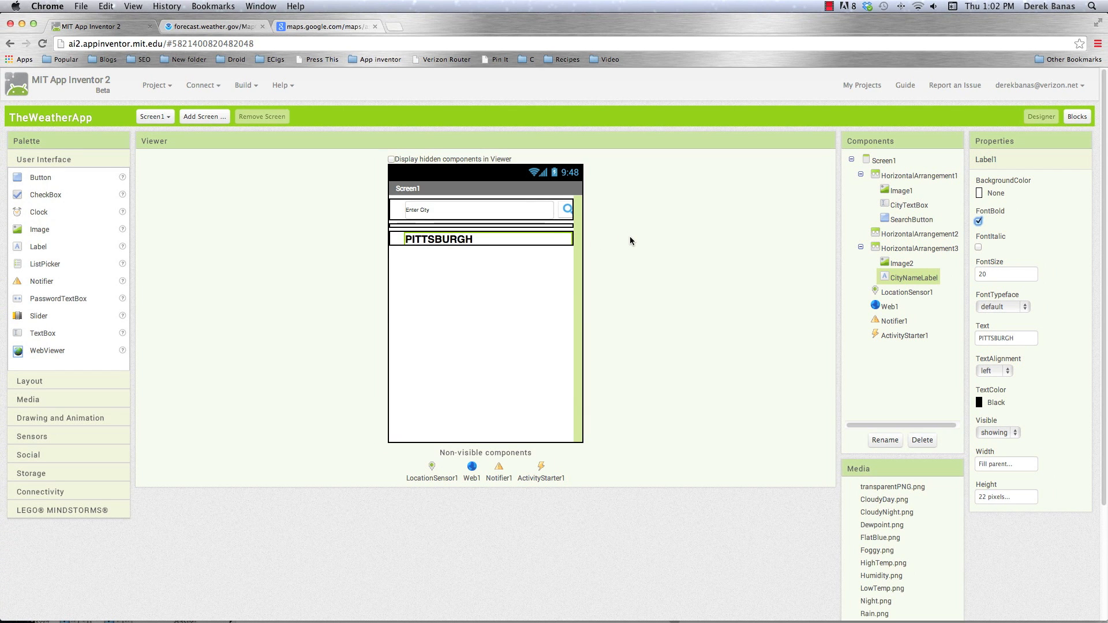
# Add a HorizontalArrangement below the city name row and set its width to Fill parent
pyautogui.click(34, 381)
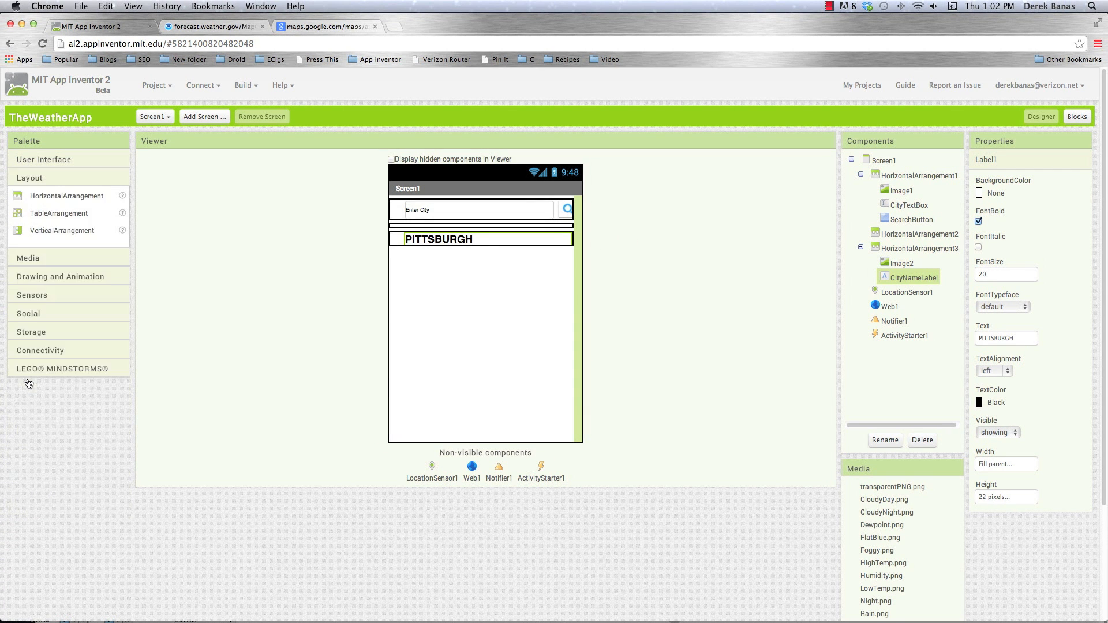
pyautogui.moveTo(26, 206); pyautogui.dragTo(428, 310)
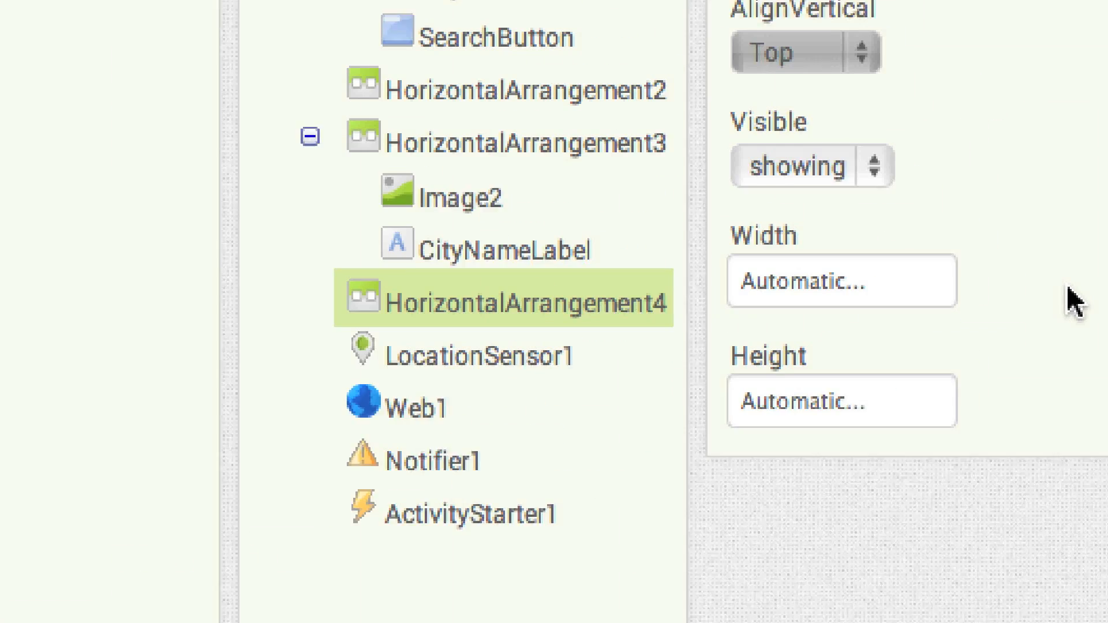
pyautogui.click(1017, 289)
pyautogui.click(814, 327)
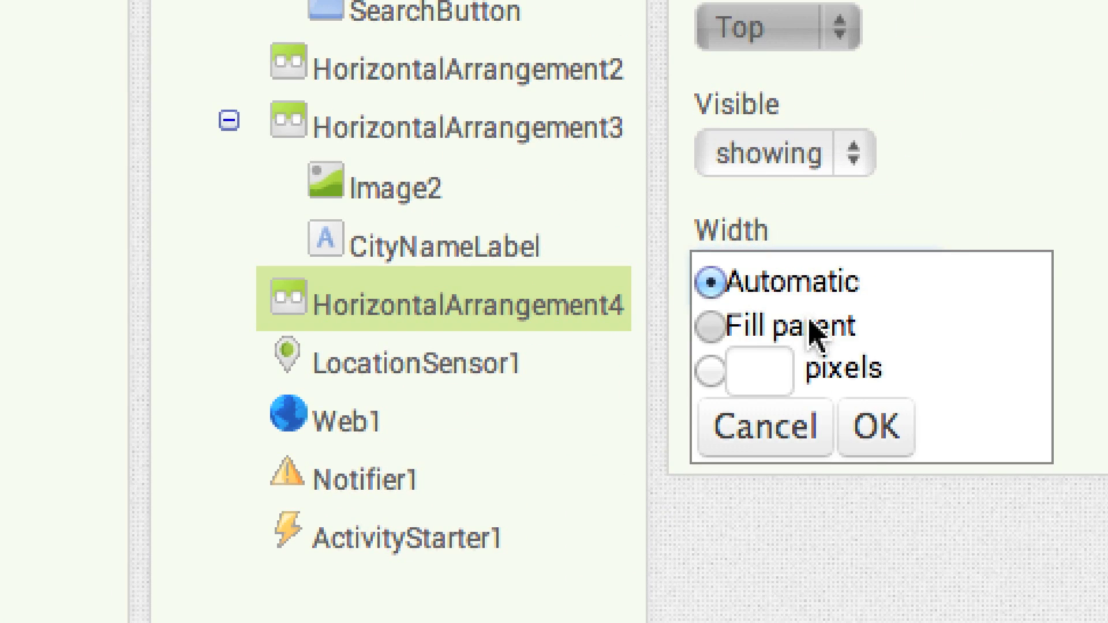
pyautogui.click(871, 438)
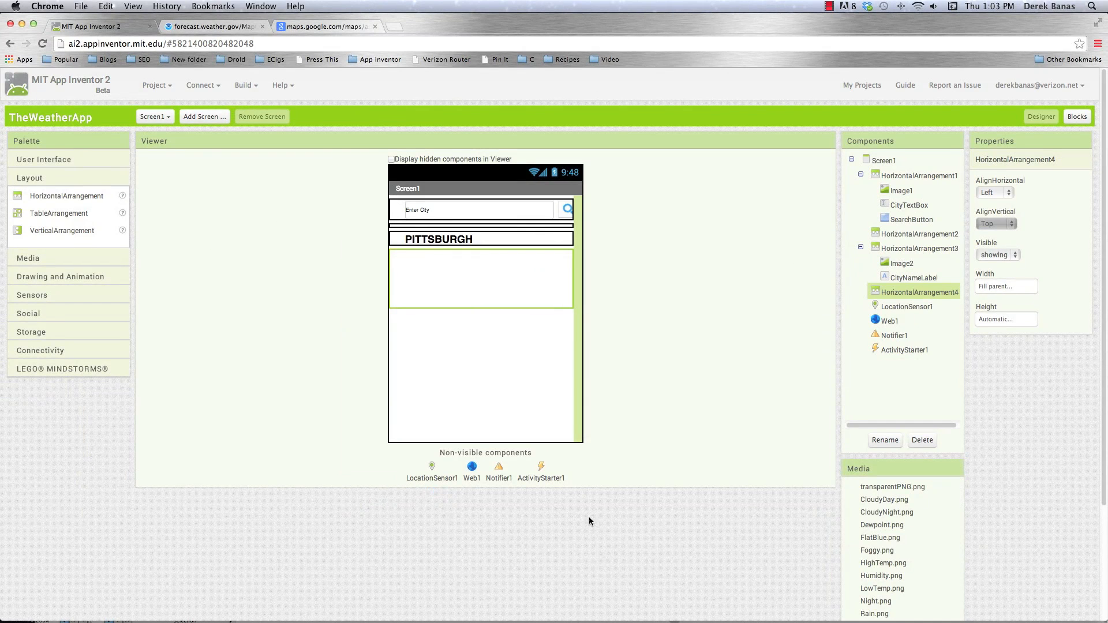
# Consult the weather mockup in Illustrator and add an Image 15 pixels wide inside HorizontalArrangement4
pyautogui.moveTo(529, 616)
pyautogui.click(518, 602)
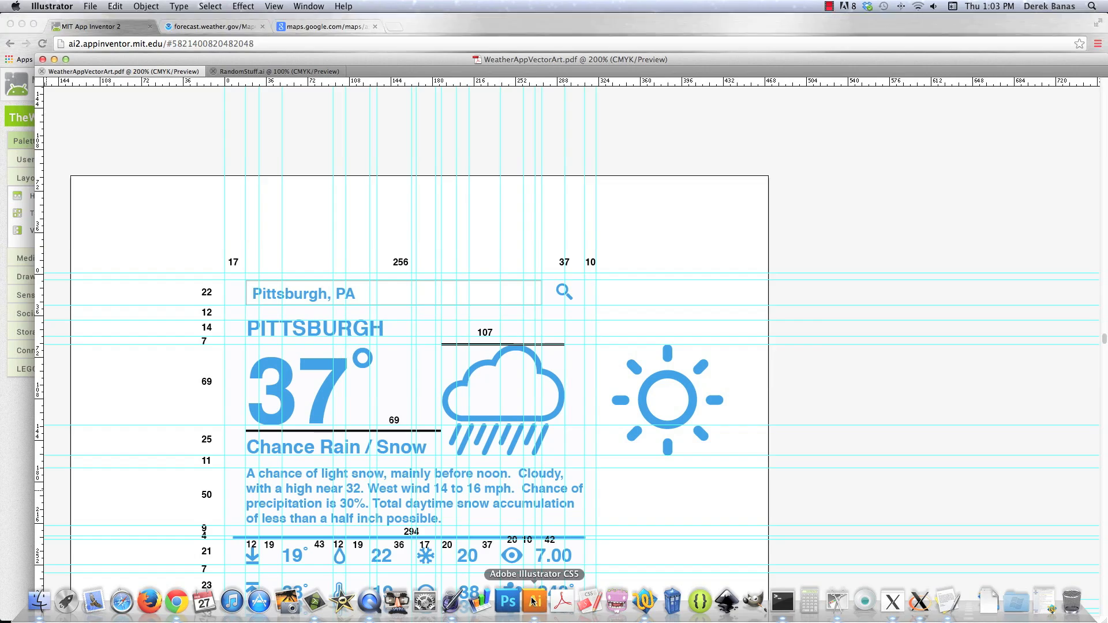
pyautogui.scroll(-2, 310, 443)
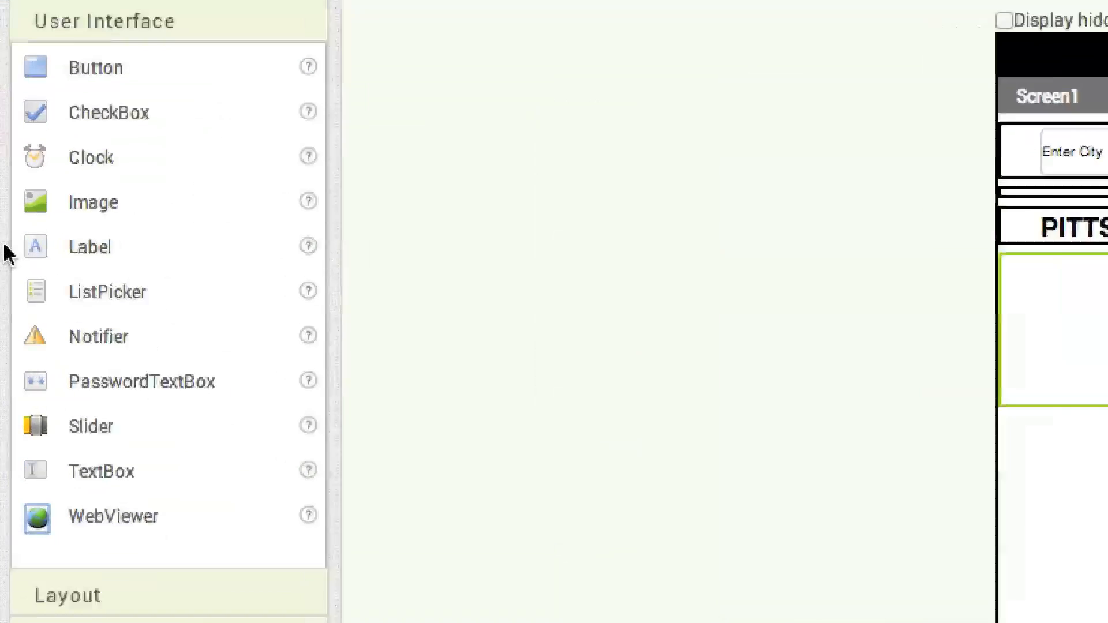
pyautogui.moveTo(17, 229); pyautogui.dragTo(441, 287)
pyautogui.moveTo(935, 360); pyautogui.dragTo(877, 334)
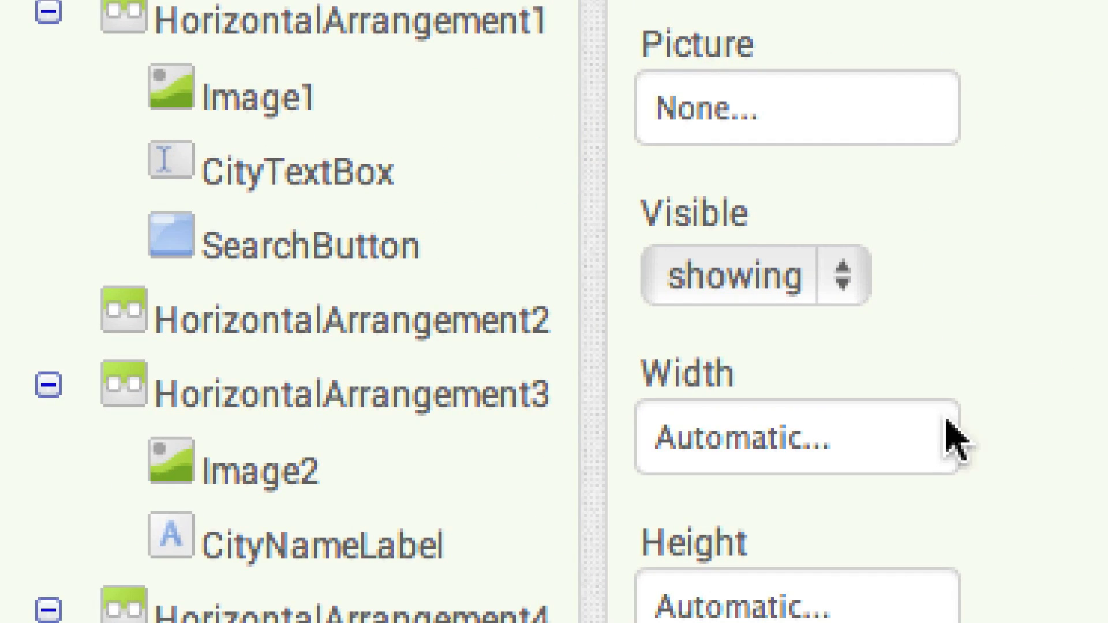
pyautogui.click(729, 447)
pyautogui.click(710, 549)
pyautogui.write('15')
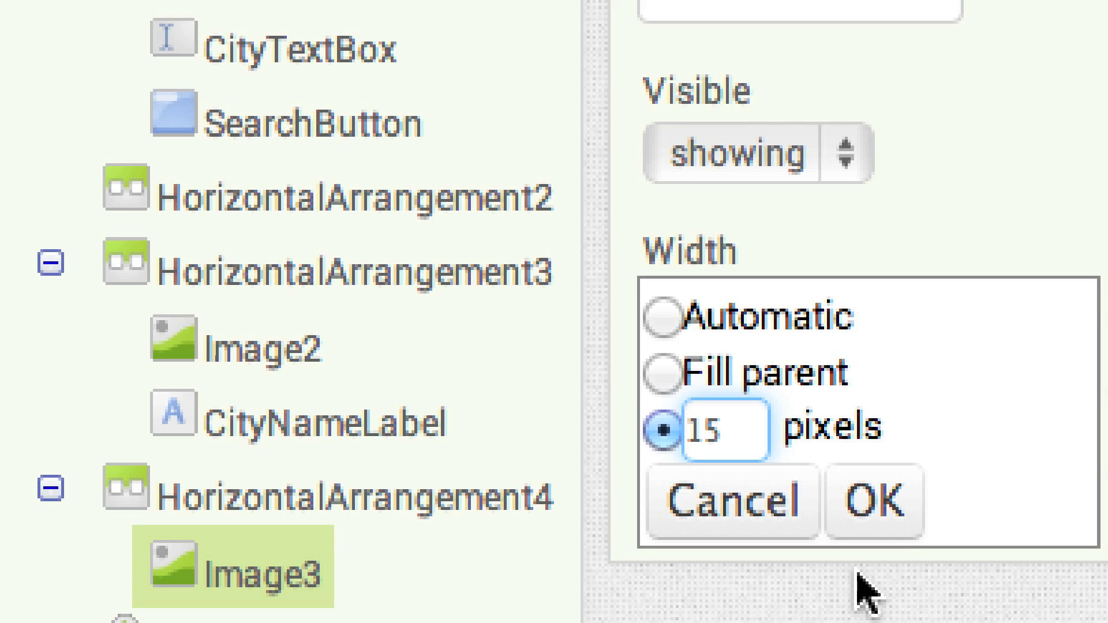
pyautogui.click(874, 500)
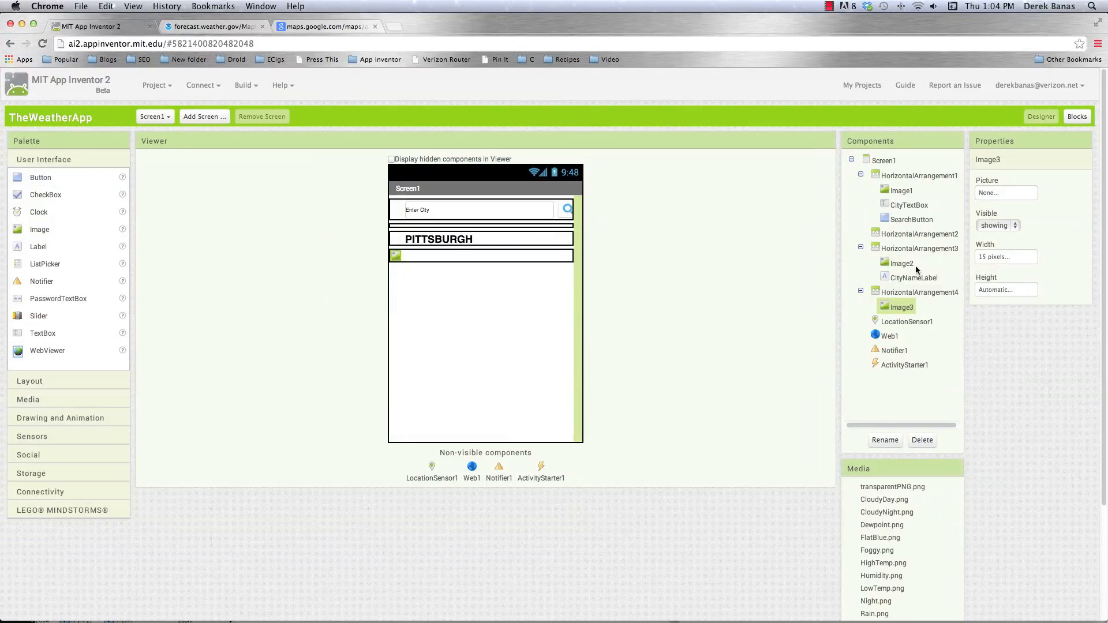
# Check the mockup in Illustrator, add a TableArrangement after Image3 in HorizontalArrangement4 and set its columns to 1
pyautogui.click(25, 381)
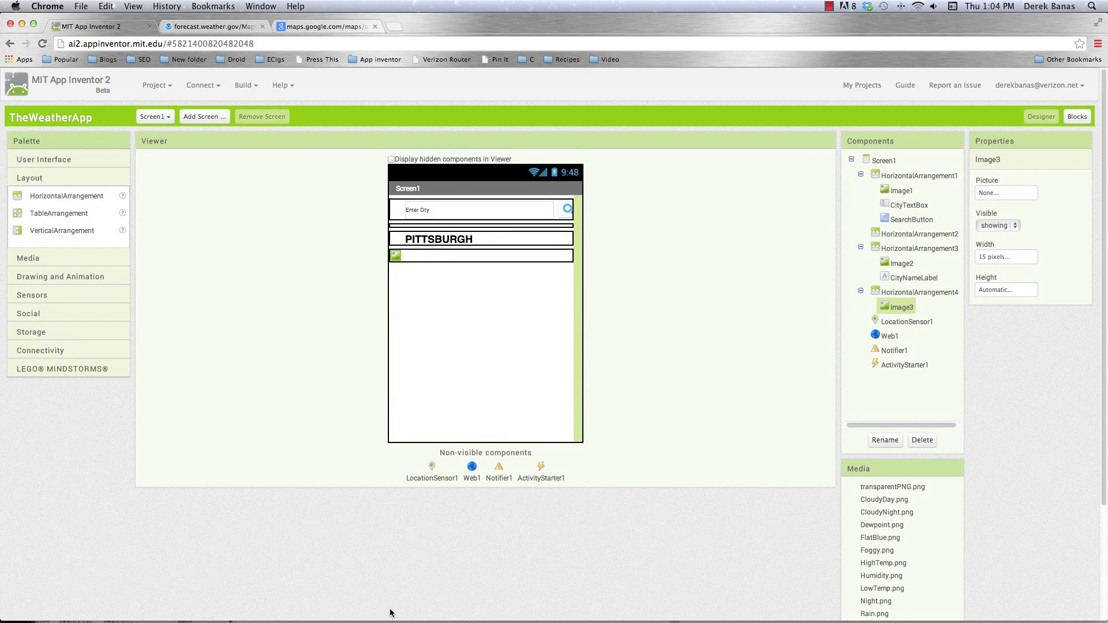
pyautogui.click(534, 601)
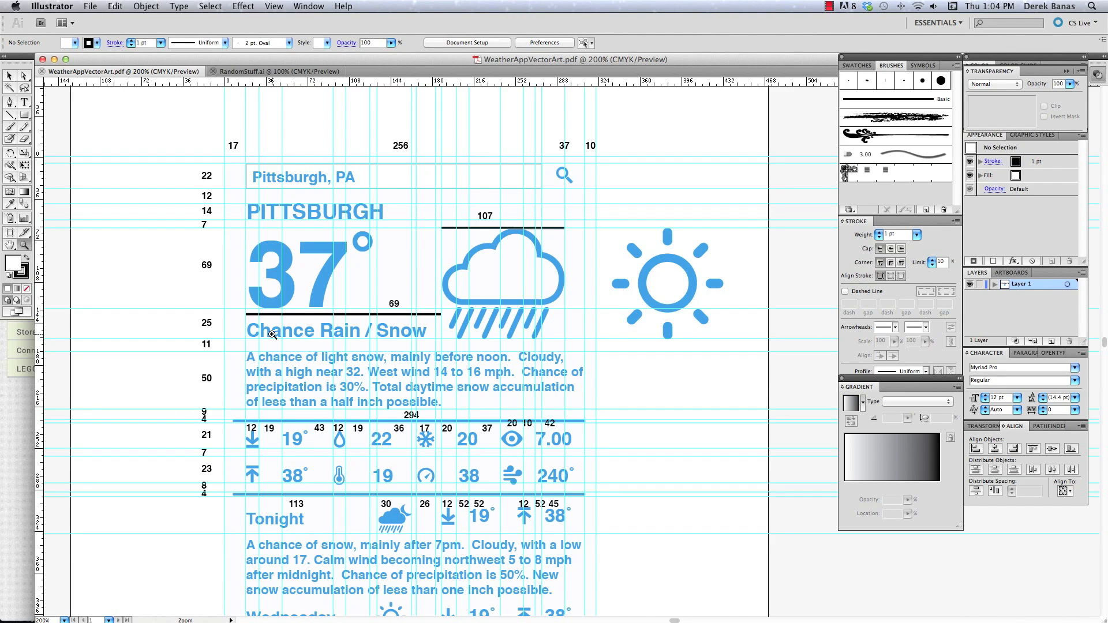
pyautogui.click(22, 352)
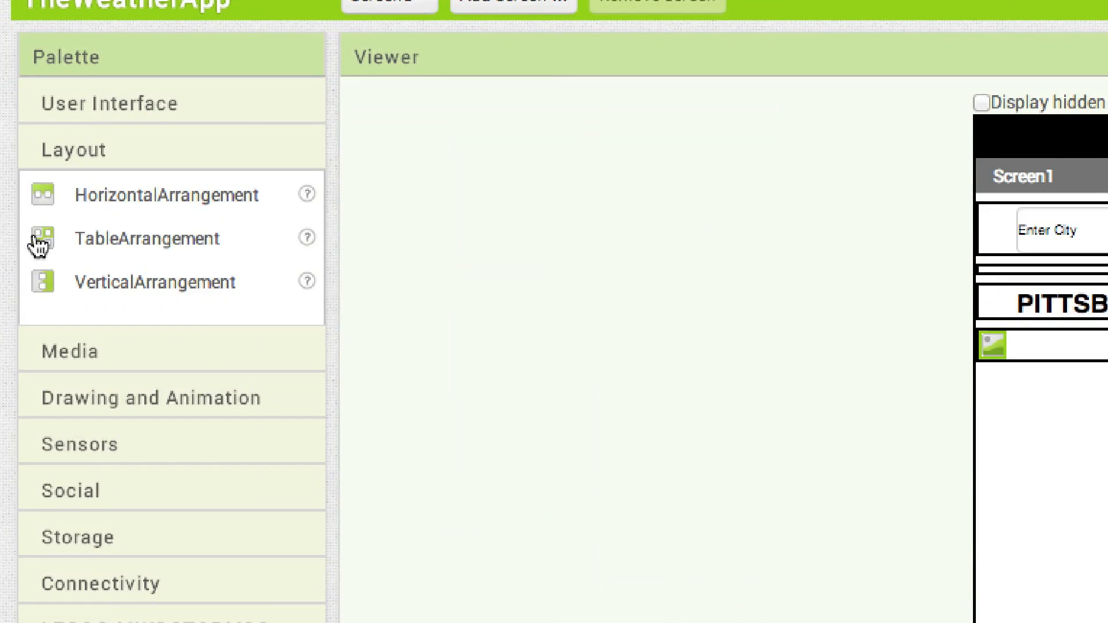
pyautogui.moveTo(40, 245); pyautogui.dragTo(1085, 390)
pyautogui.moveTo(800, 390); pyautogui.dragTo(782, 364)
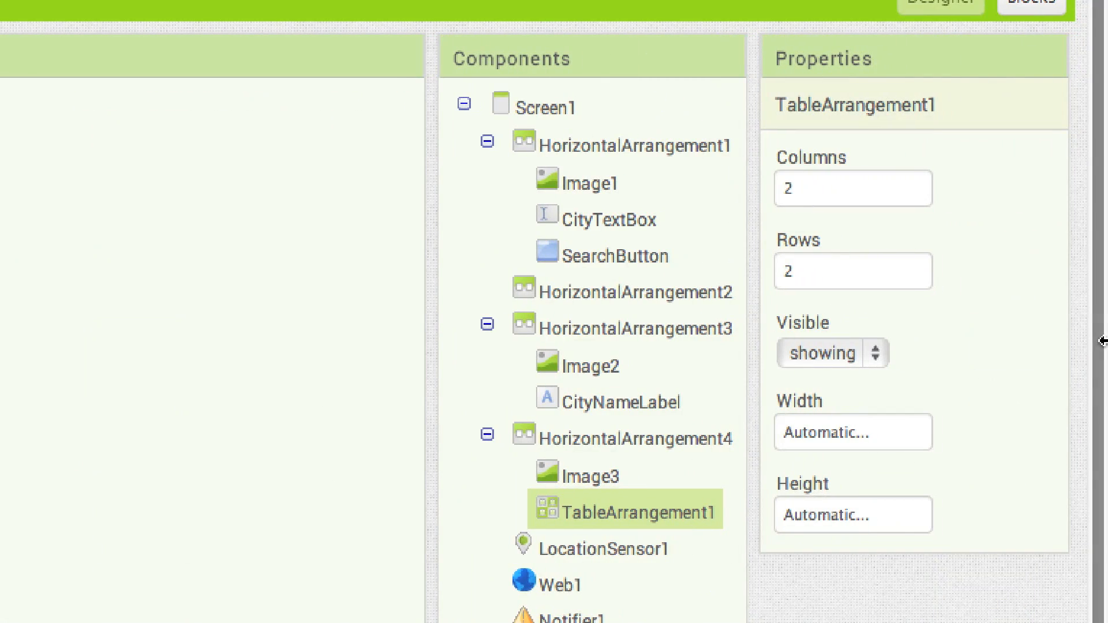
pyautogui.click(829, 190)
pyautogui.write('1')
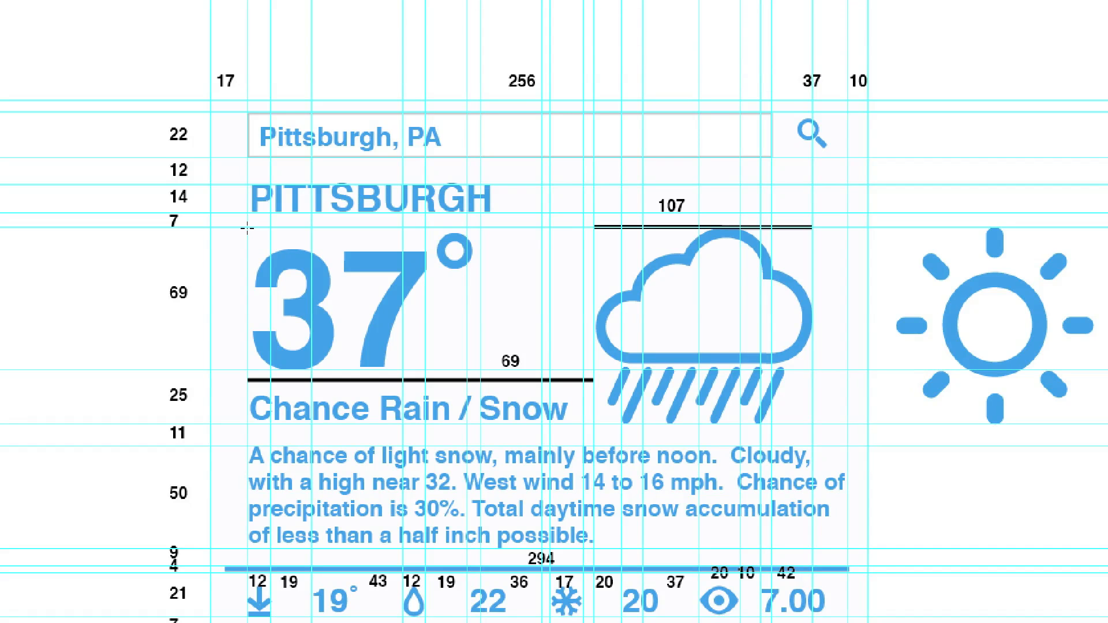
pyautogui.moveTo(330, 232); pyautogui.dragTo(550, 227)
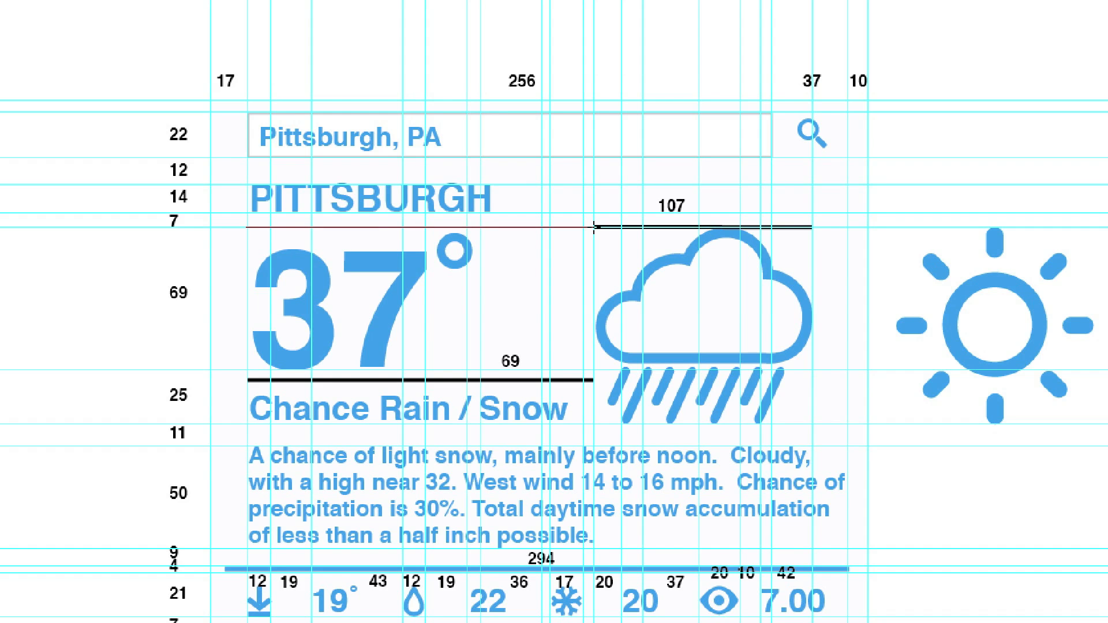
pyautogui.moveTo(594, 227); pyautogui.dragTo(595, 227)
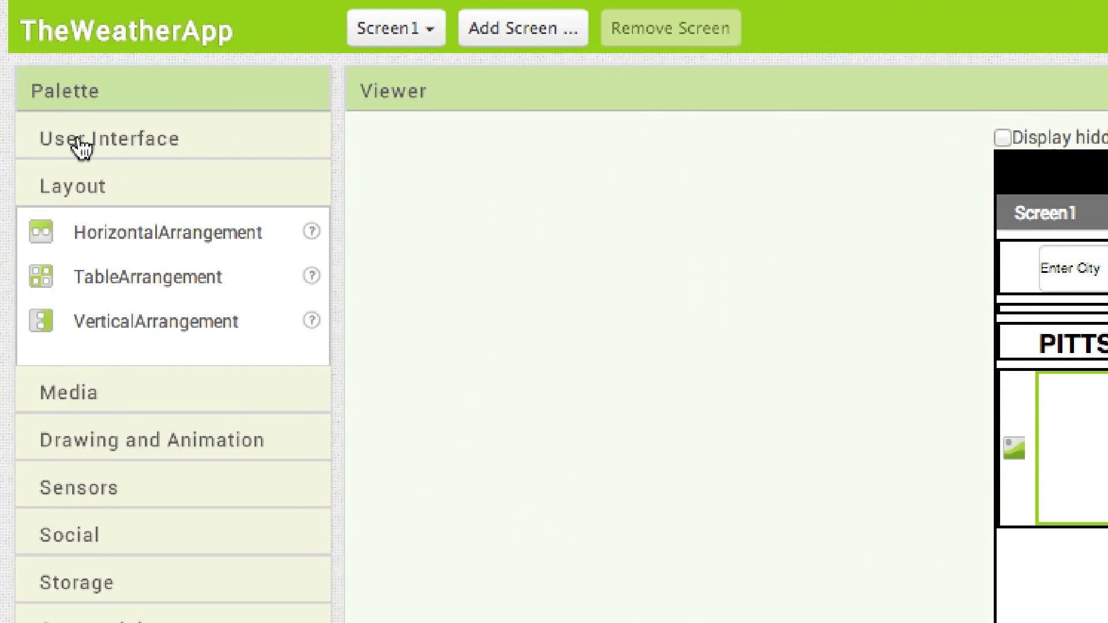
# Add a Label inside TableArrangement1 and rename it CurrentTempLabel
pyautogui.click(32, 161)
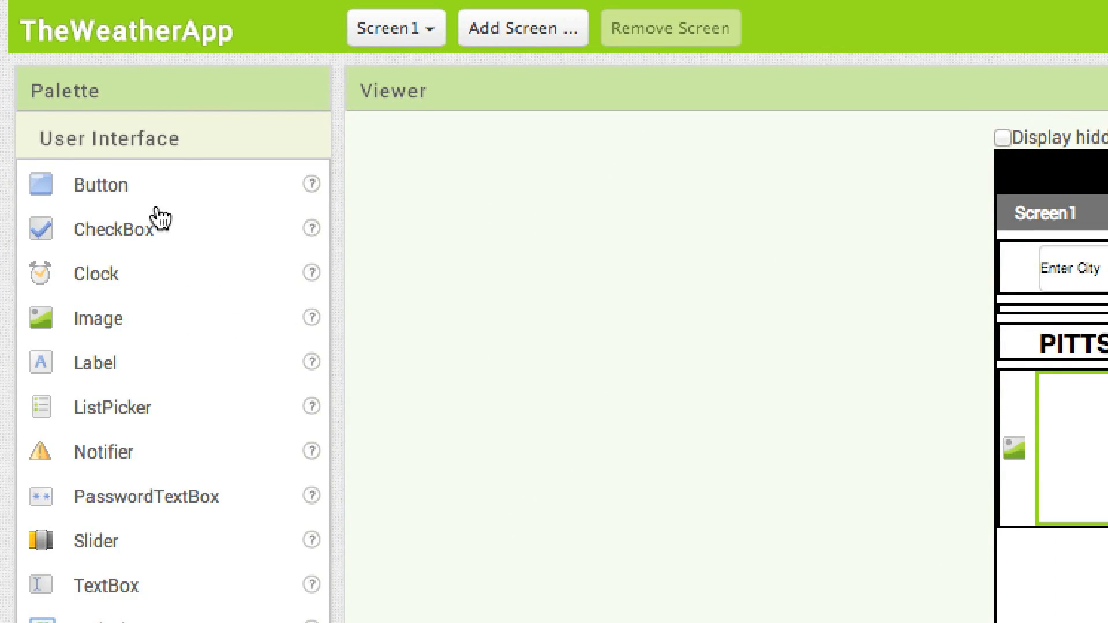
pyautogui.moveTo(95, 362); pyautogui.dragTo(1107, 464)
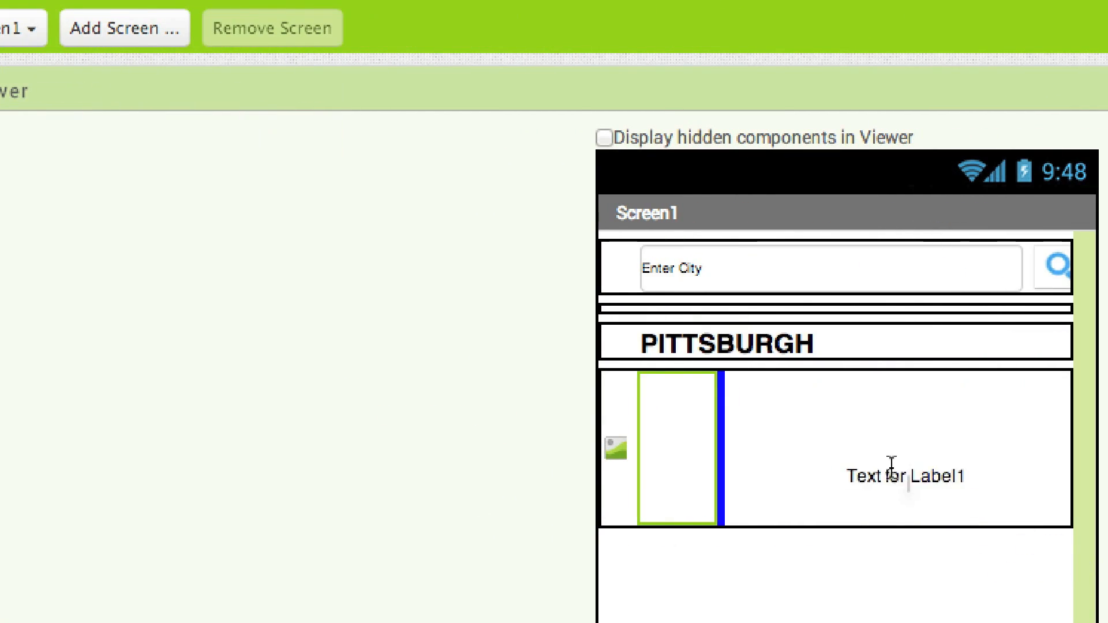
pyautogui.moveTo(892, 465); pyautogui.dragTo(684, 393)
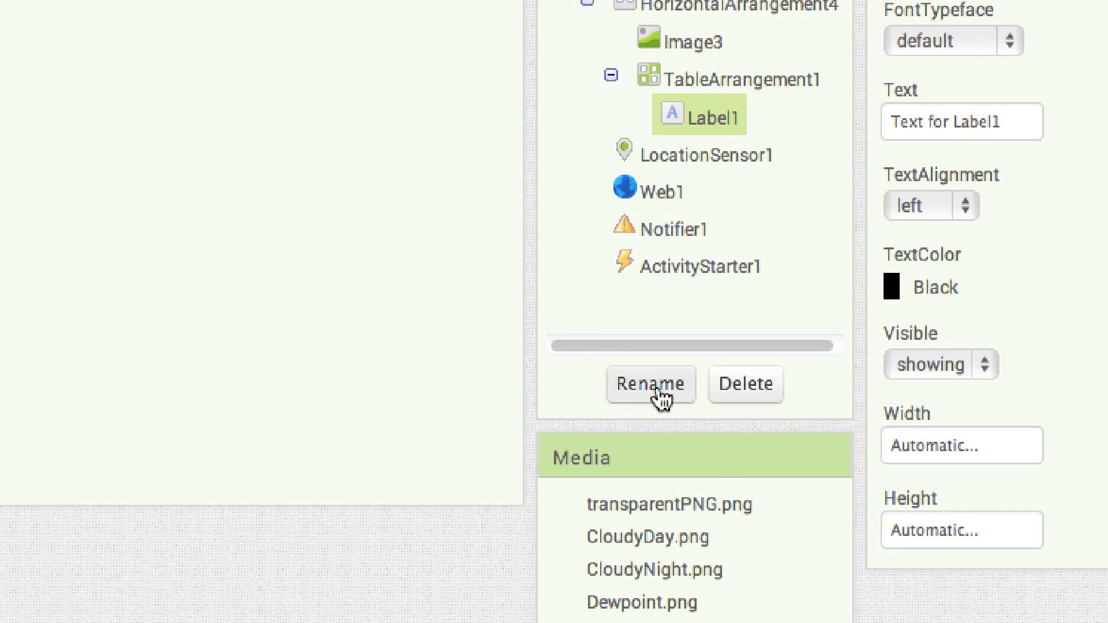
pyautogui.click(659, 398)
pyautogui.press('BackSpace')
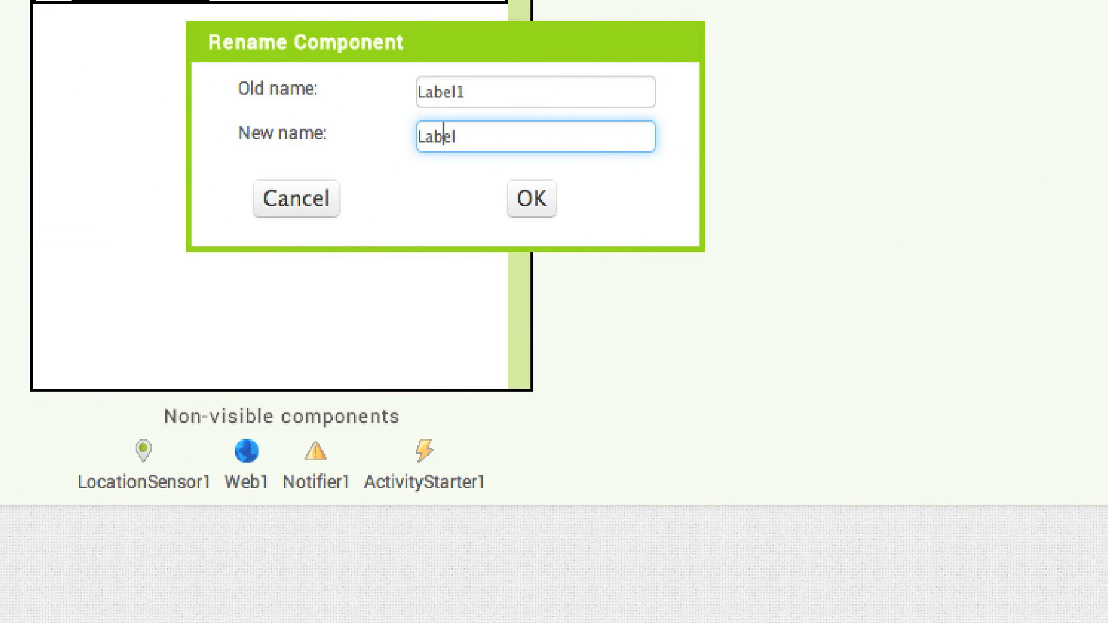
pyautogui.write('CurrentTemp')
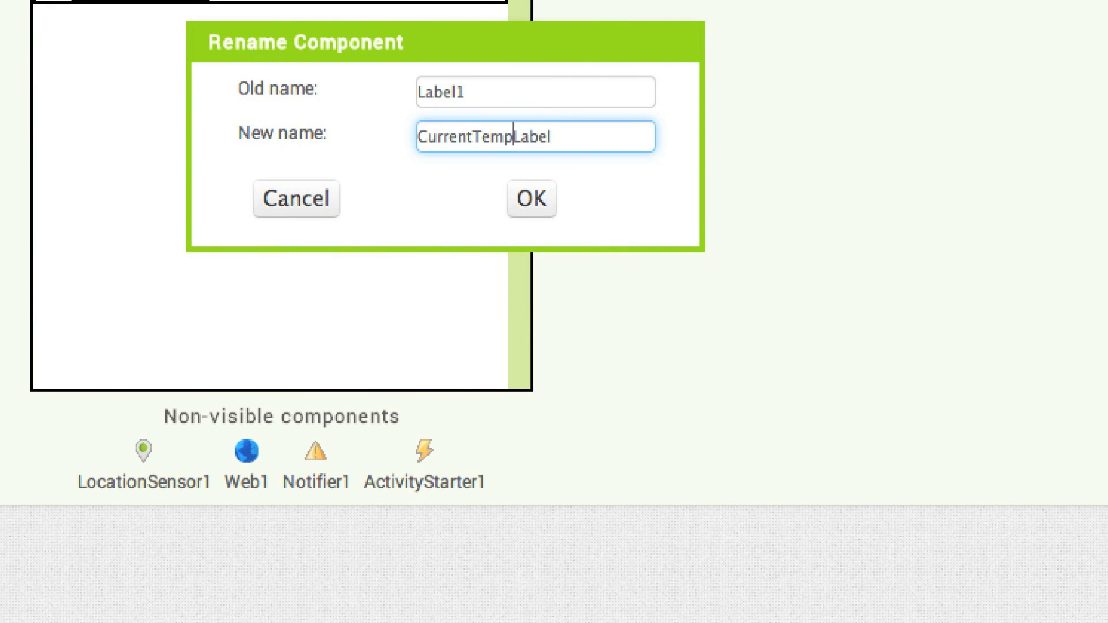
pyautogui.click(532, 199)
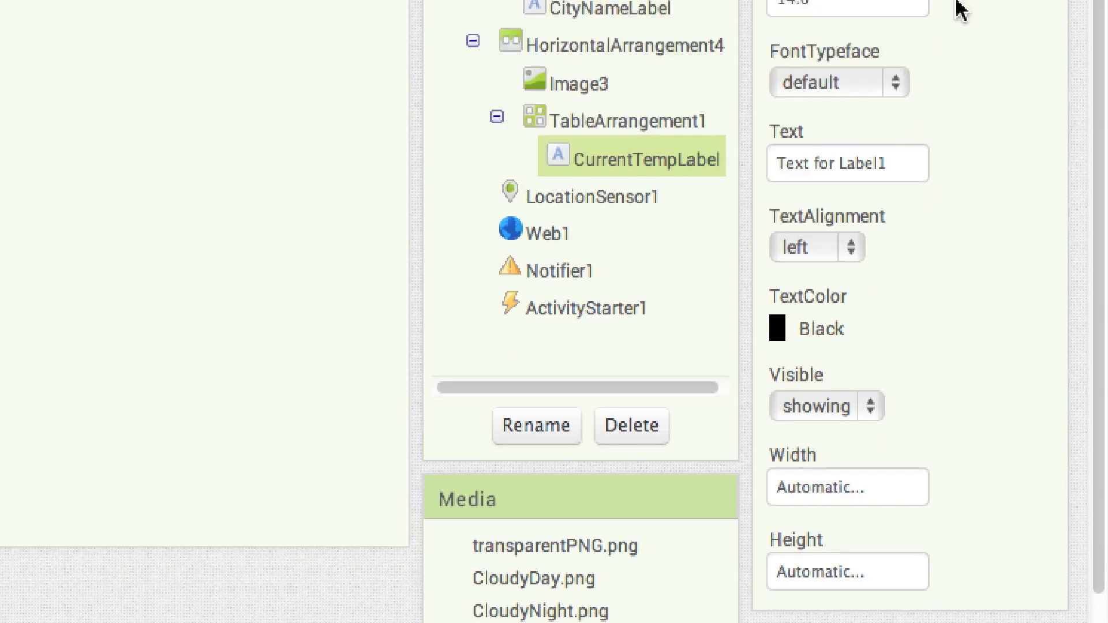
# Set CurrentTempLabel's font size to 48 and its text to 37°
pyautogui.click(837, 187)
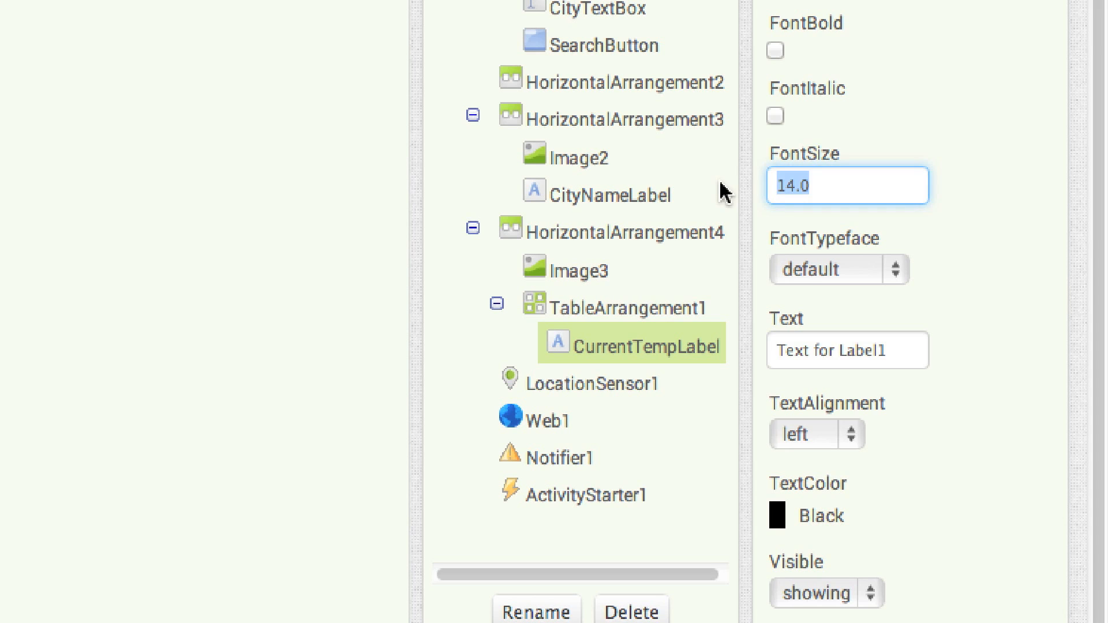
pyautogui.write('48')
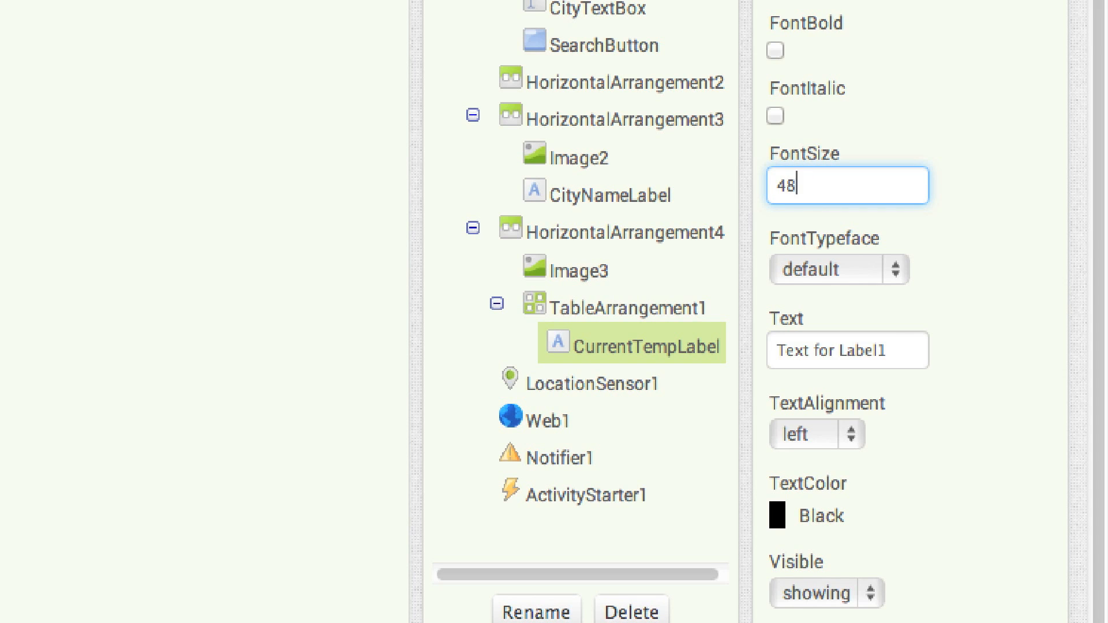
pyautogui.click(905, 351)
pyautogui.write('37')
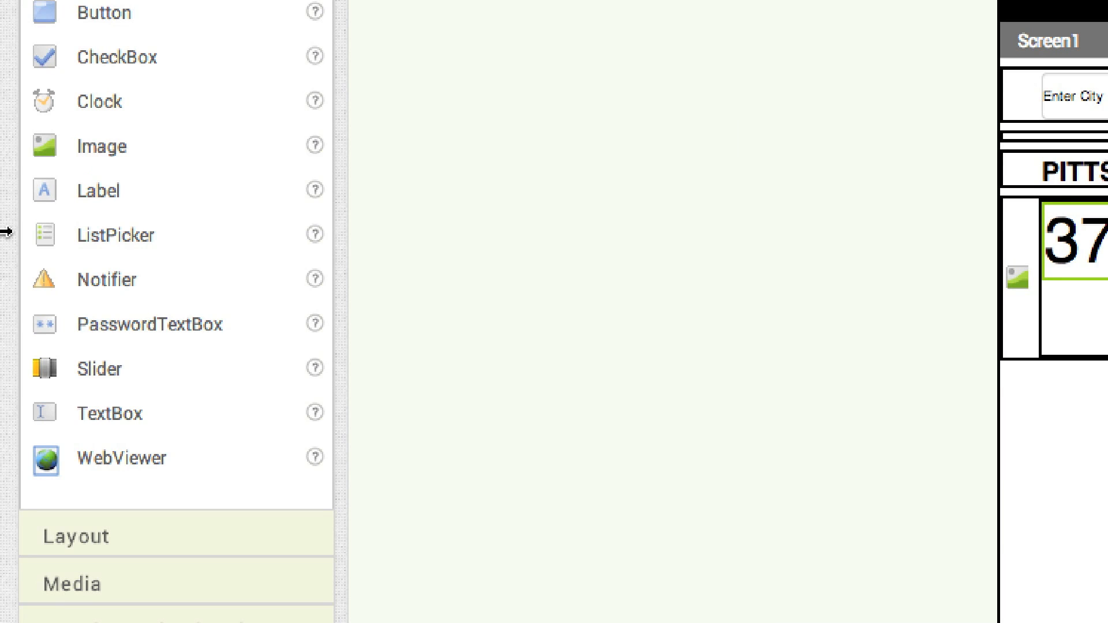
# Add a Label below CurrentTempLabel in TableArrangement1 and rename it CurrentWeatherLabel
pyautogui.moveTo(43, 205); pyautogui.dragTo(801, 322)
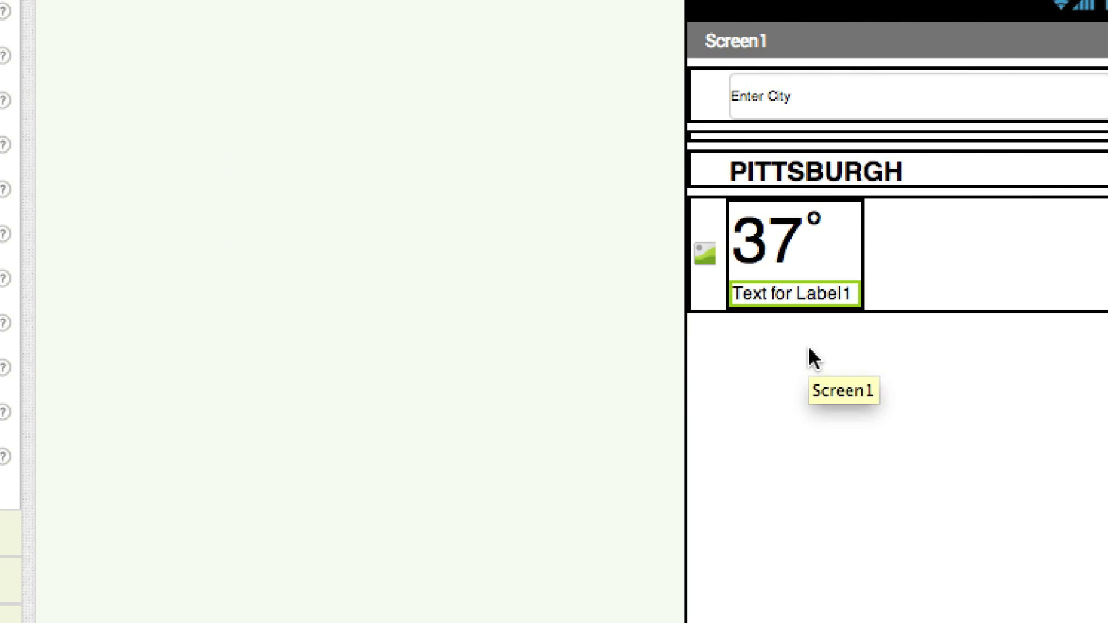
pyautogui.click(816, 412)
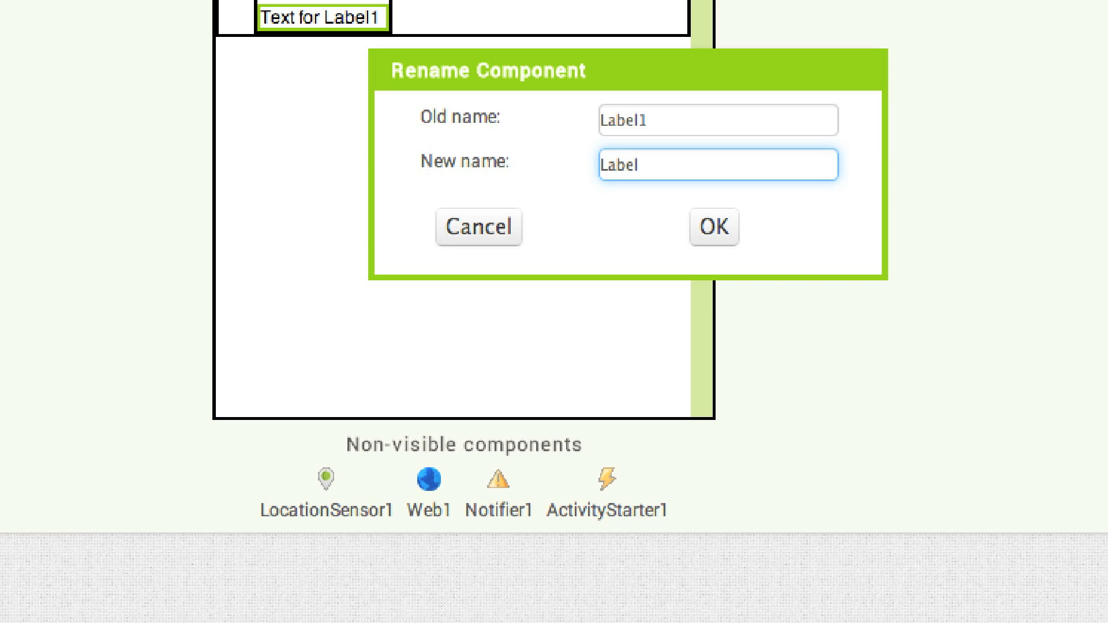
pyautogui.write('CurrentWeather')
pyautogui.press('Return')
# Set CurrentWeatherLabel's font size to 16 and its text to "Chance of Rain"
pyautogui.click(832, 231)
pyautogui.write('16')
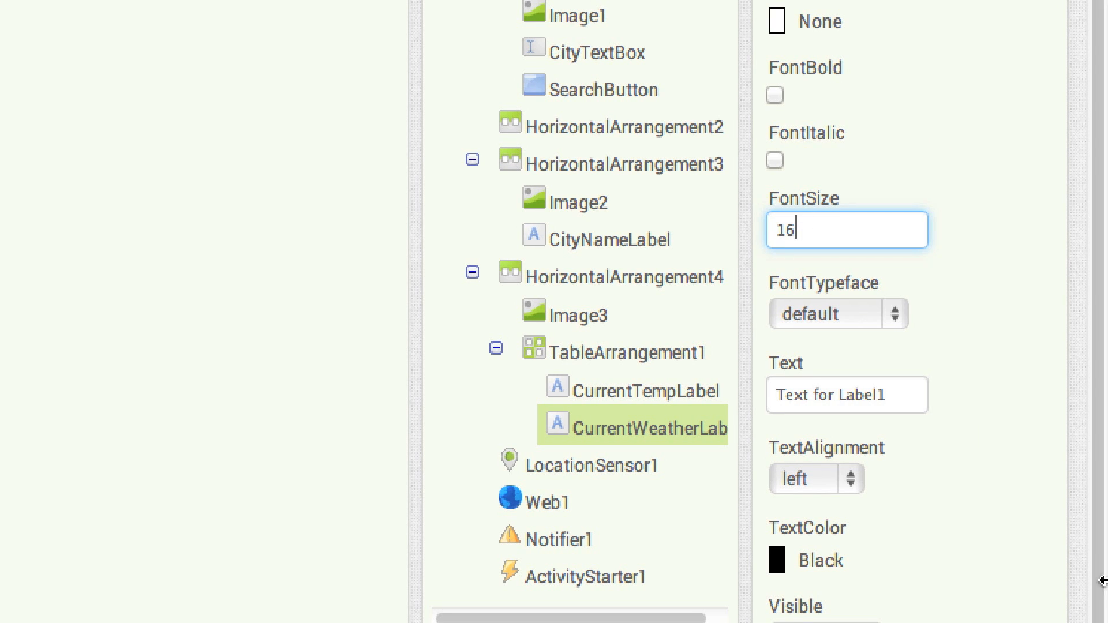
pyautogui.moveTo(910, 398); pyautogui.dragTo(750, 388)
pyautogui.write('Chance of Rain')
pyautogui.press('Return')
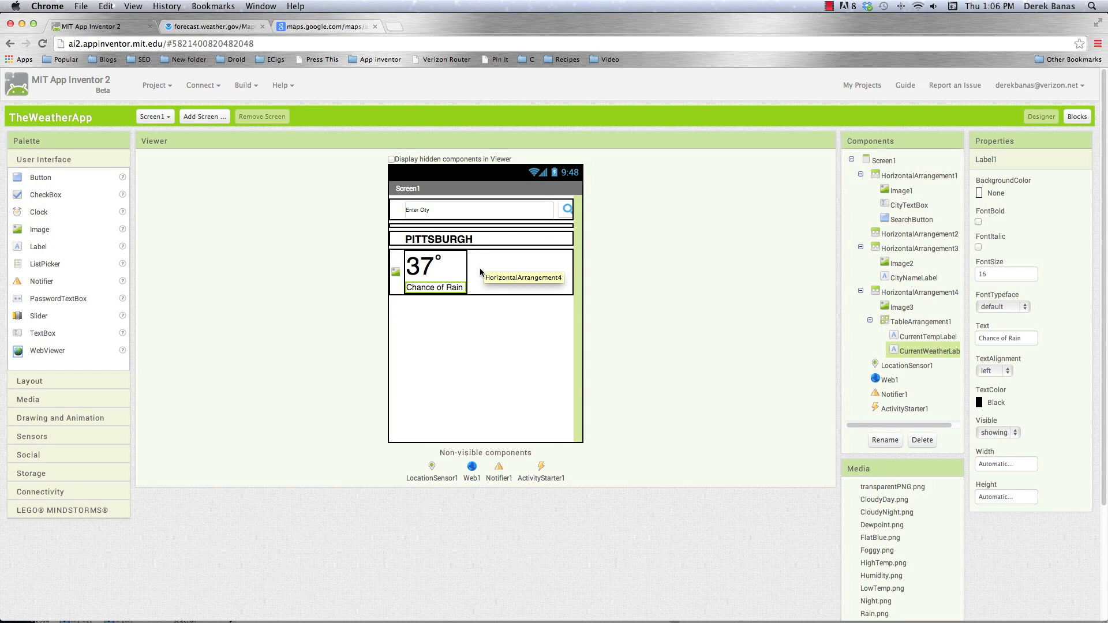
# Add a HorizontalArrangement after TableArrangement1 inside HorizontalArrangement4 and adjust its width
pyautogui.click(22, 384)
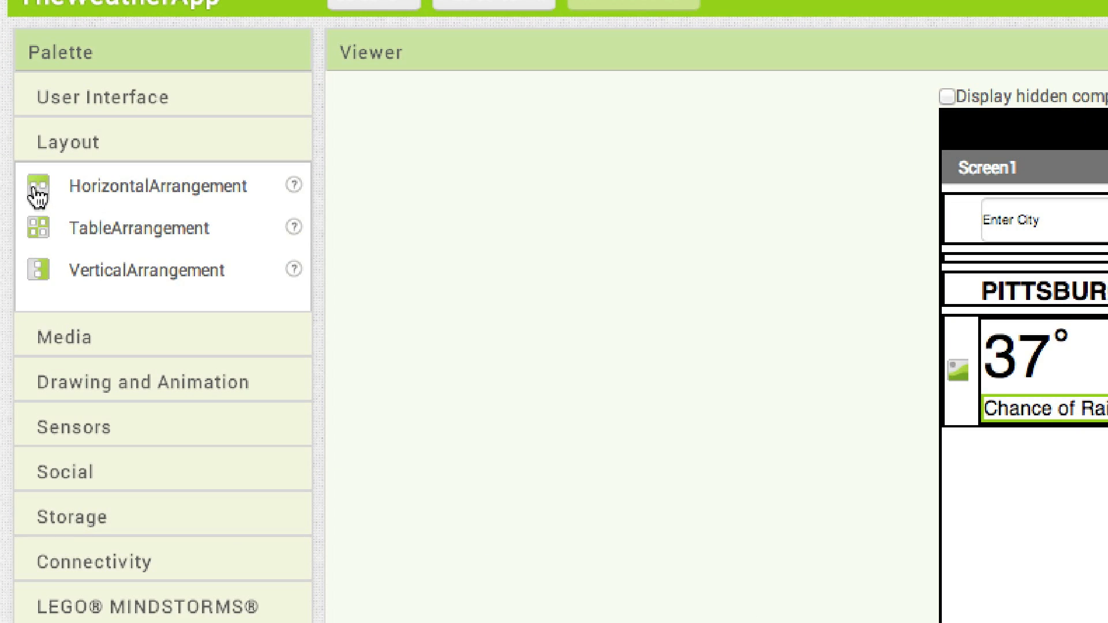
pyautogui.moveTo(18, 198); pyautogui.dragTo(520, 353)
pyautogui.moveTo(1042, 546); pyautogui.dragTo(1107, 381)
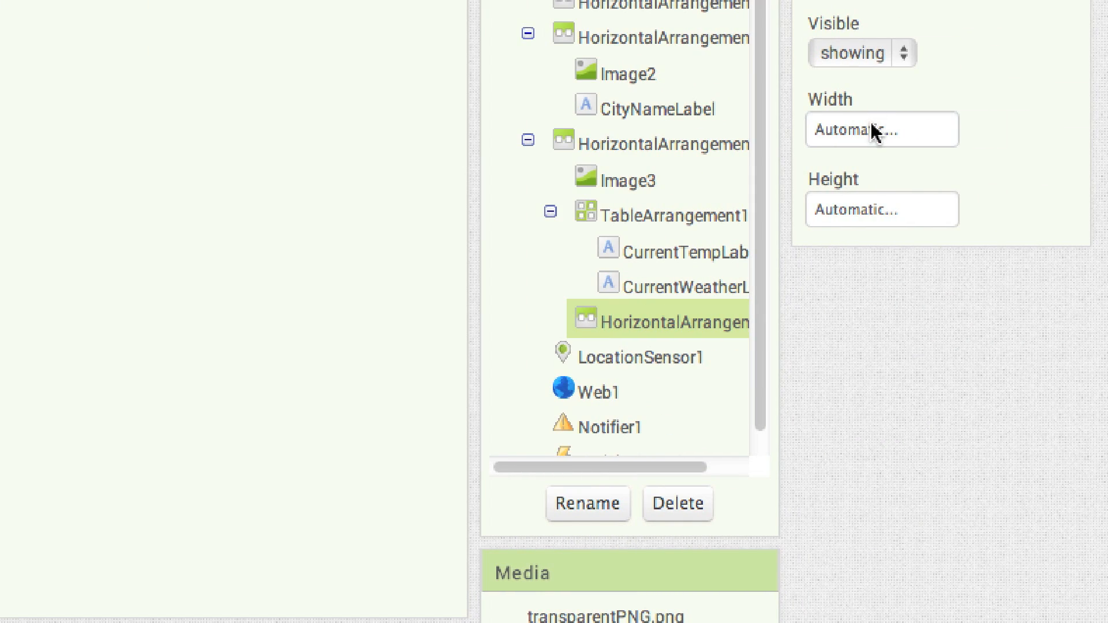
pyautogui.click(875, 130)
pyautogui.click(917, 217)
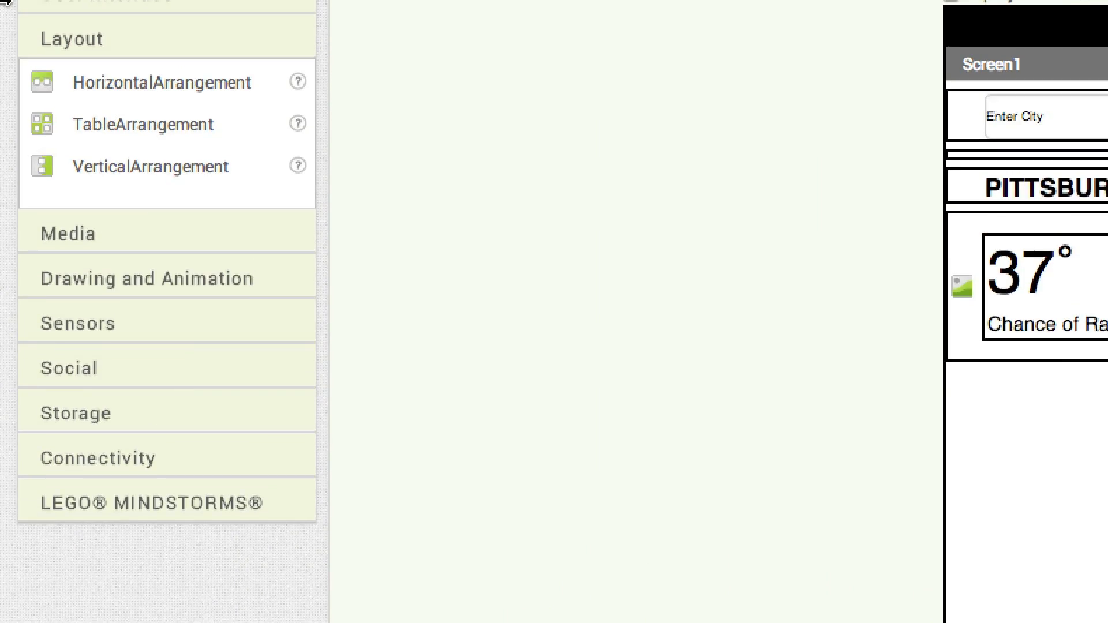
# Add an Image inside the HorizontalArrangement beside TableArrangement1 and set its picture to Rain.png
pyautogui.click(81, 29)
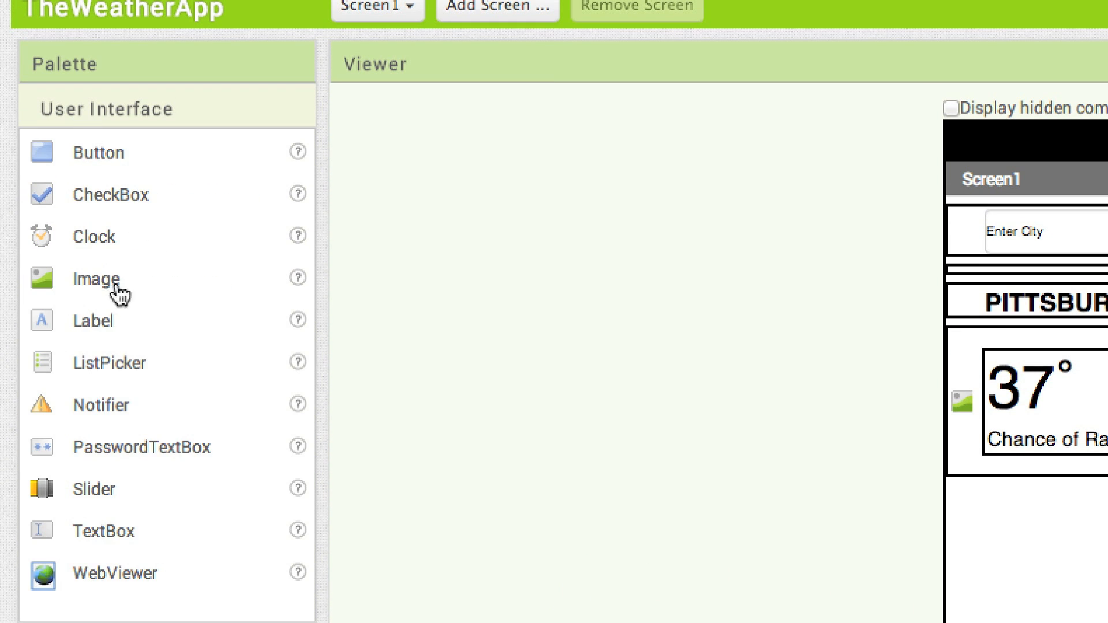
pyautogui.moveTo(52, 289); pyautogui.dragTo(1107, 391)
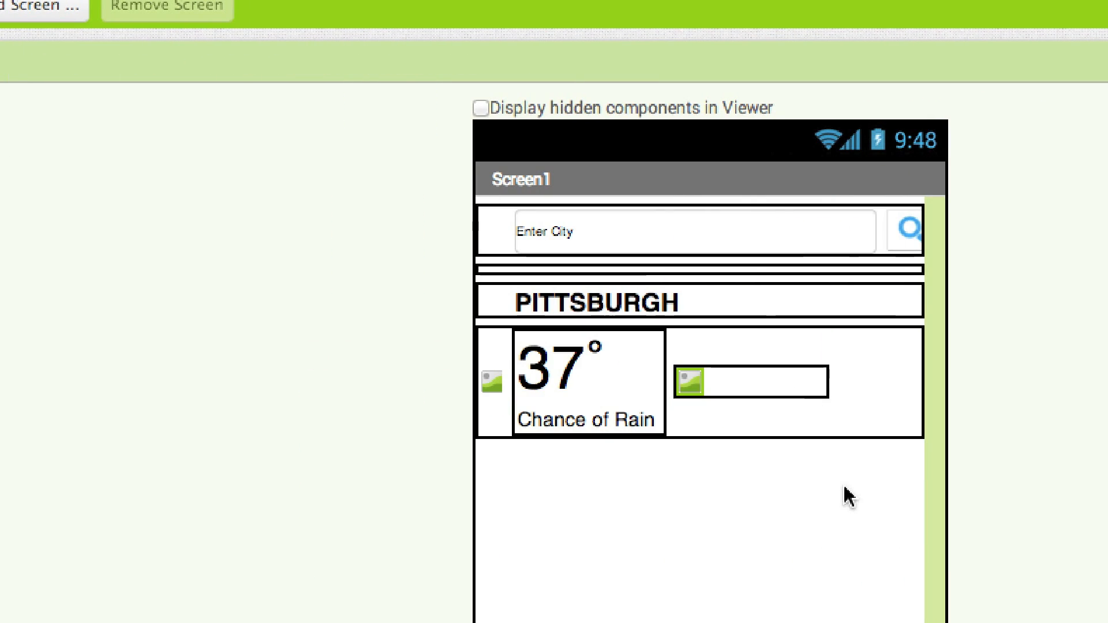
pyautogui.click(846, 188)
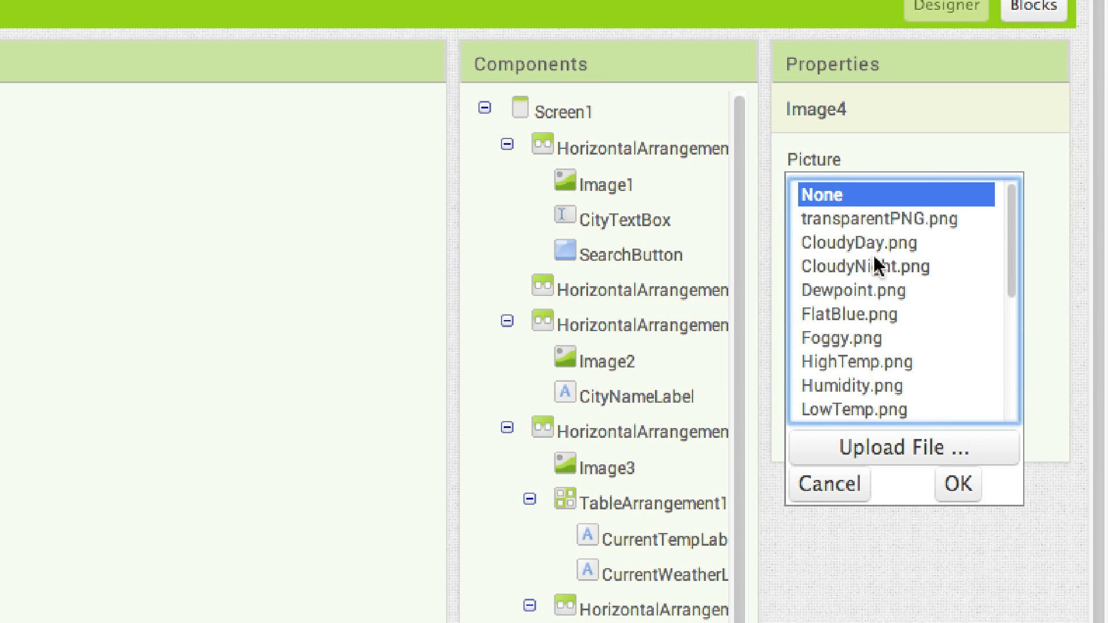
pyautogui.scroll(-4, 871, 237)
pyautogui.click(835, 268)
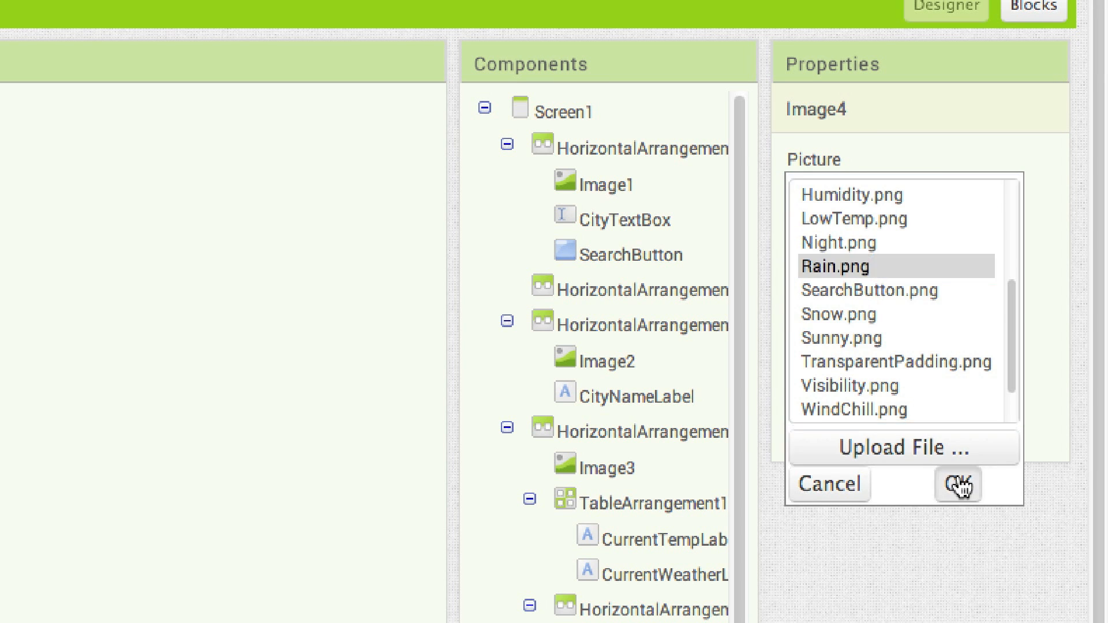
pyautogui.click(957, 484)
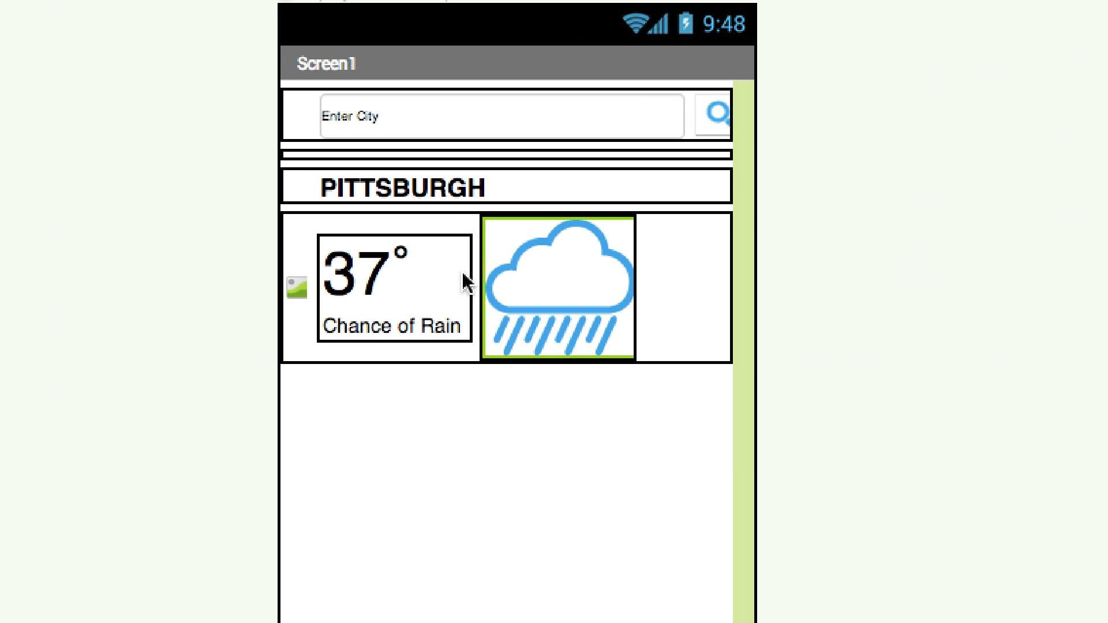
# Set TableArrangement1's width to 167 pixels
pyautogui.click(926, 321)
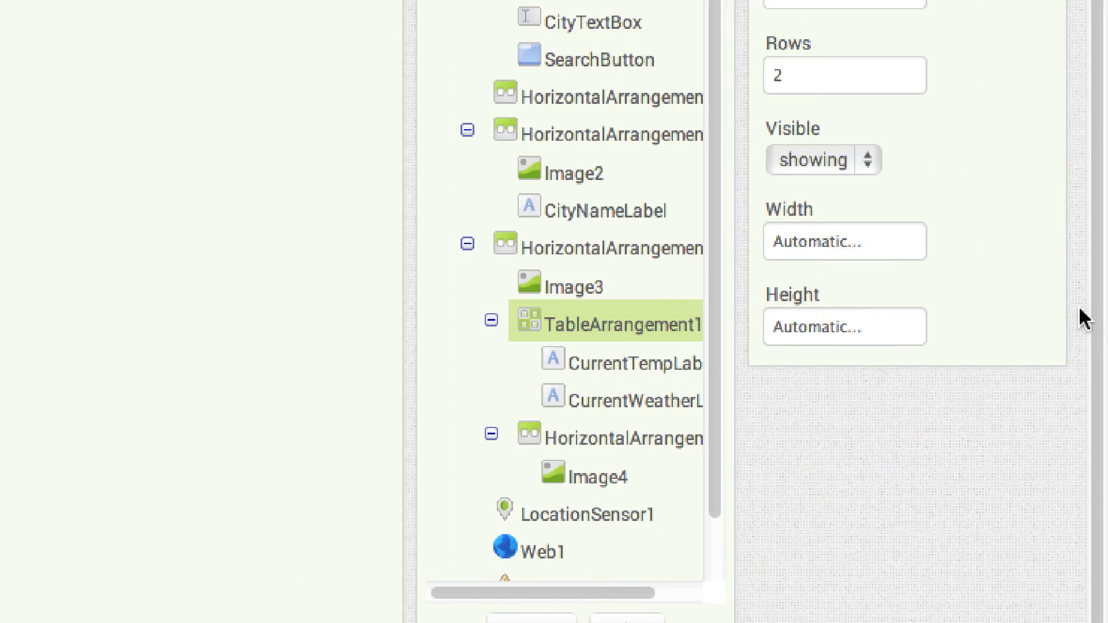
pyautogui.click(1085, 242)
pyautogui.click(806, 300)
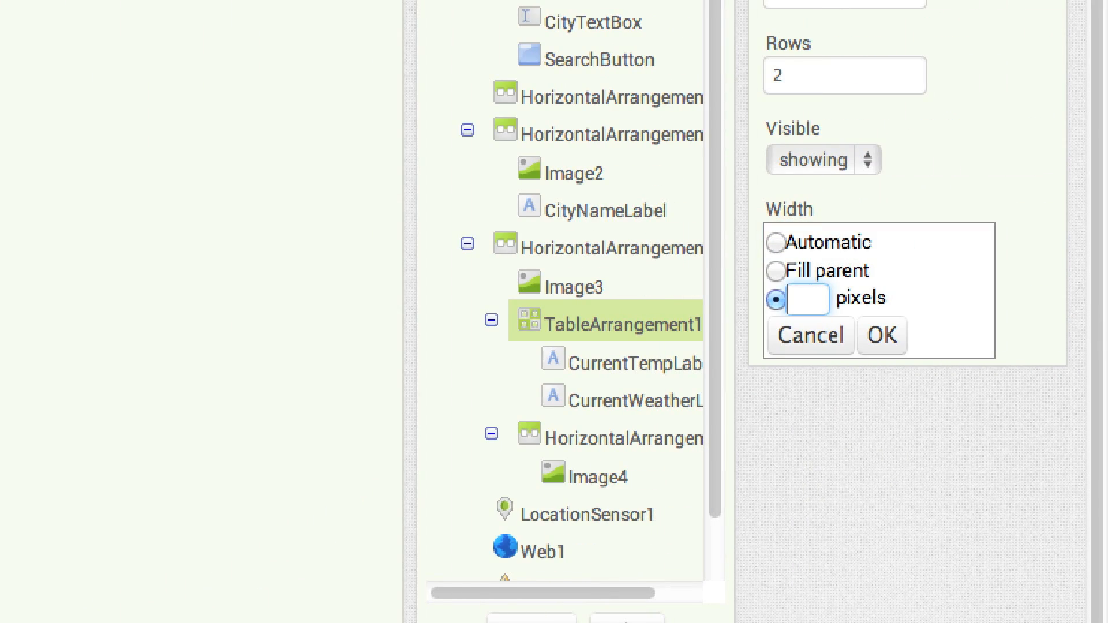
pyautogui.write('167')
pyautogui.click(882, 336)
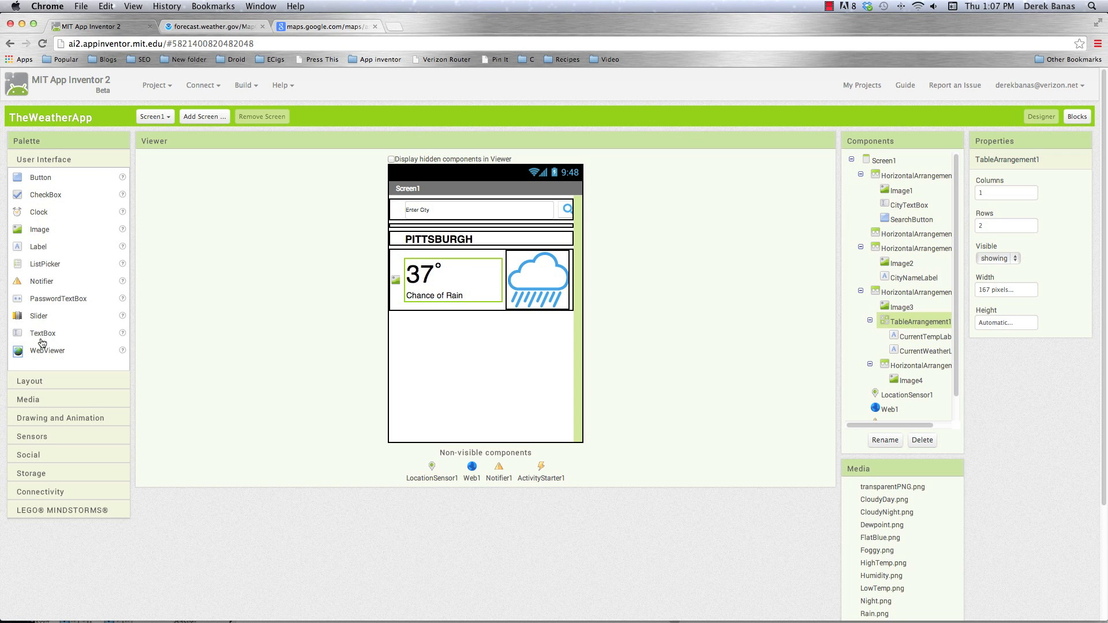
# Add a HorizontalArrangement as a spacer below the current weather row and set its width to Fill parent
pyautogui.click(29, 382)
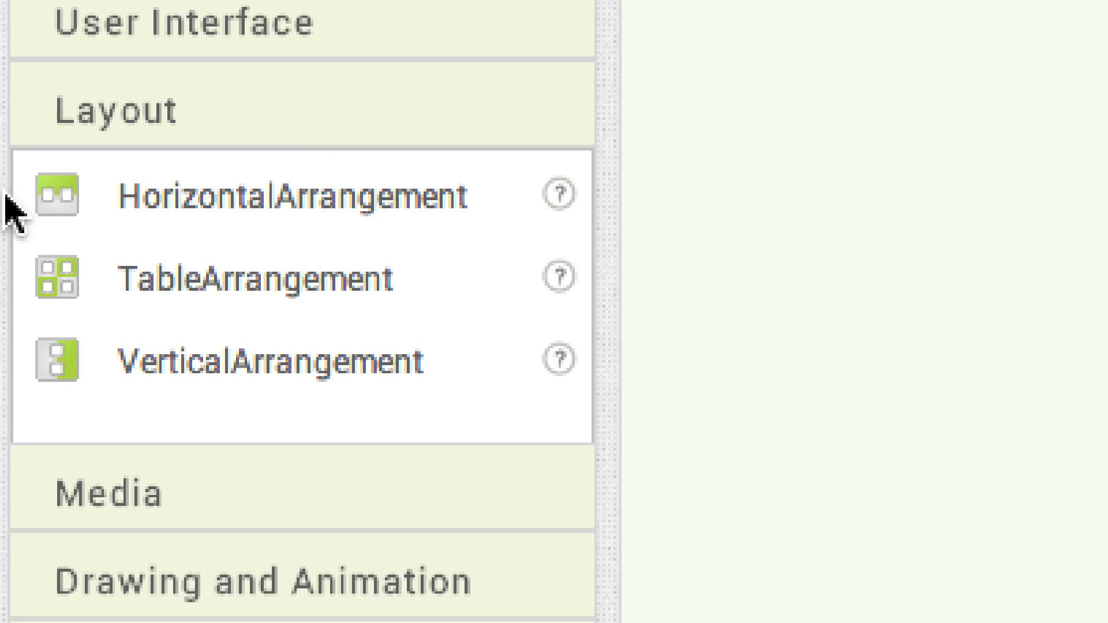
pyautogui.moveTo(24, 200); pyautogui.dragTo(404, 316)
pyautogui.moveTo(1104, 617); pyautogui.dragTo(727, 277)
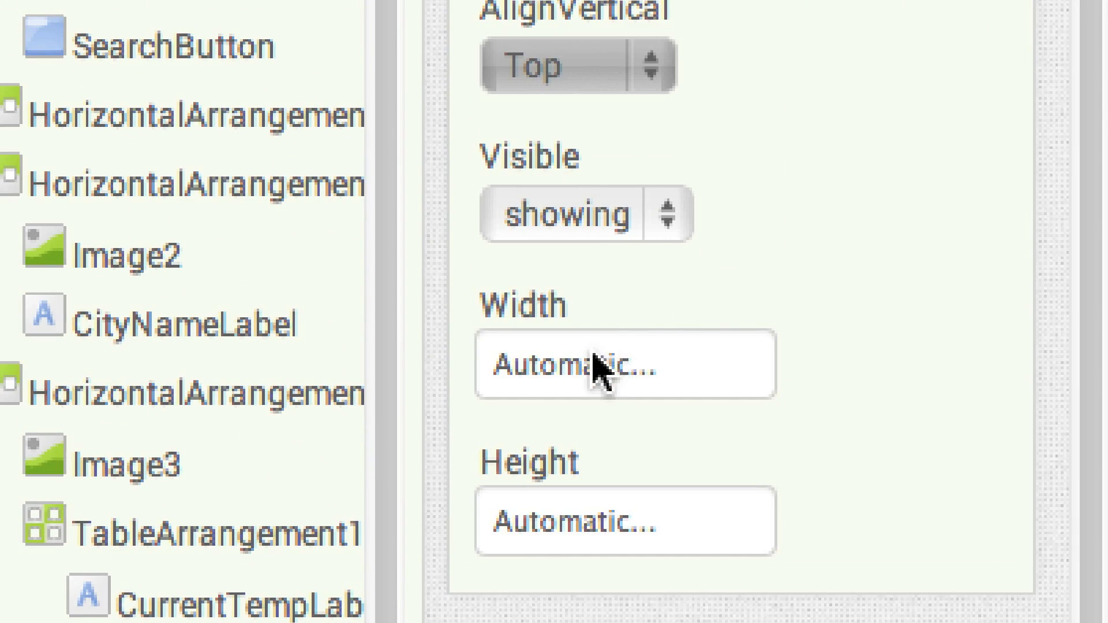
pyautogui.click(597, 371)
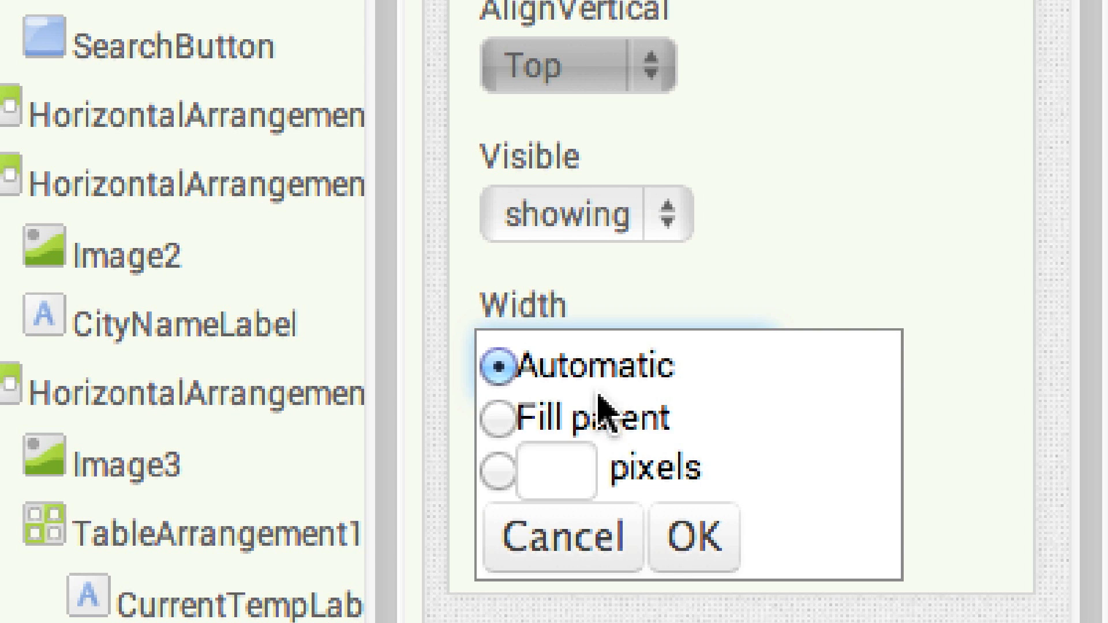
pyautogui.click(577, 421)
pyautogui.click(687, 538)
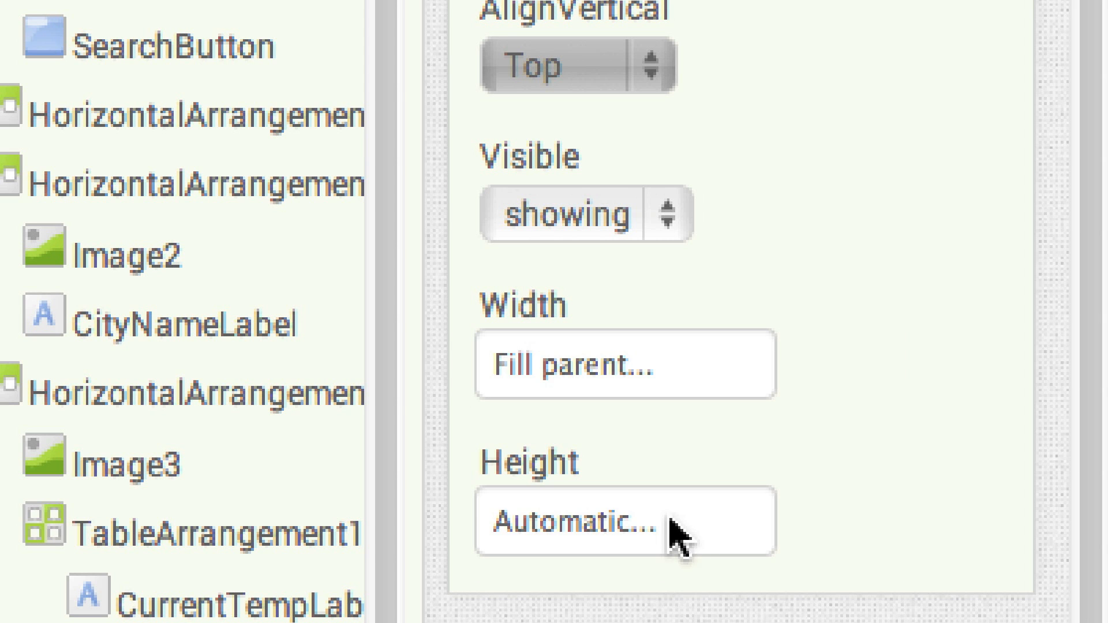
pyautogui.click(517, 512)
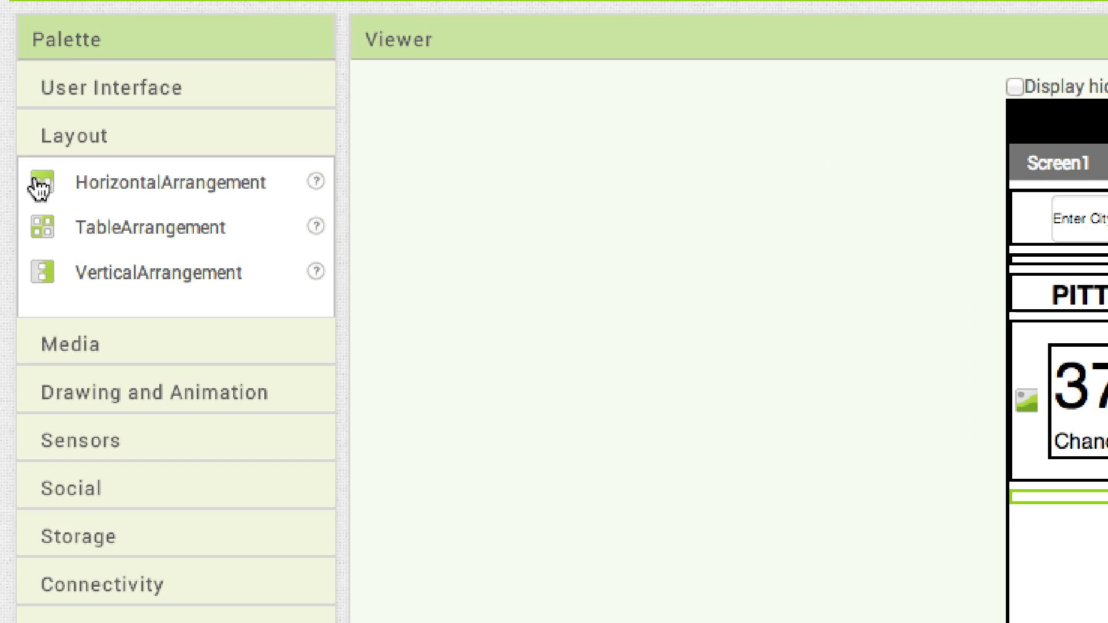
# Add another HorizontalArrangement below the spacer, place an Image inside it, and set the image's width to 15 pixels
pyautogui.moveTo(38, 187); pyautogui.dragTo(1107, 622)
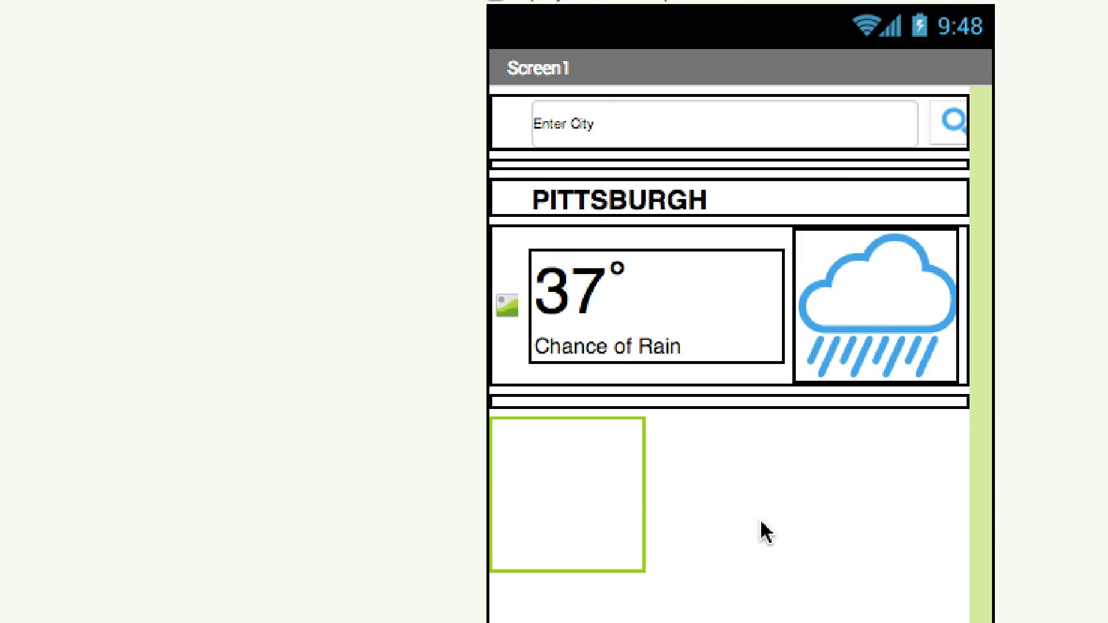
pyautogui.click(104, 100)
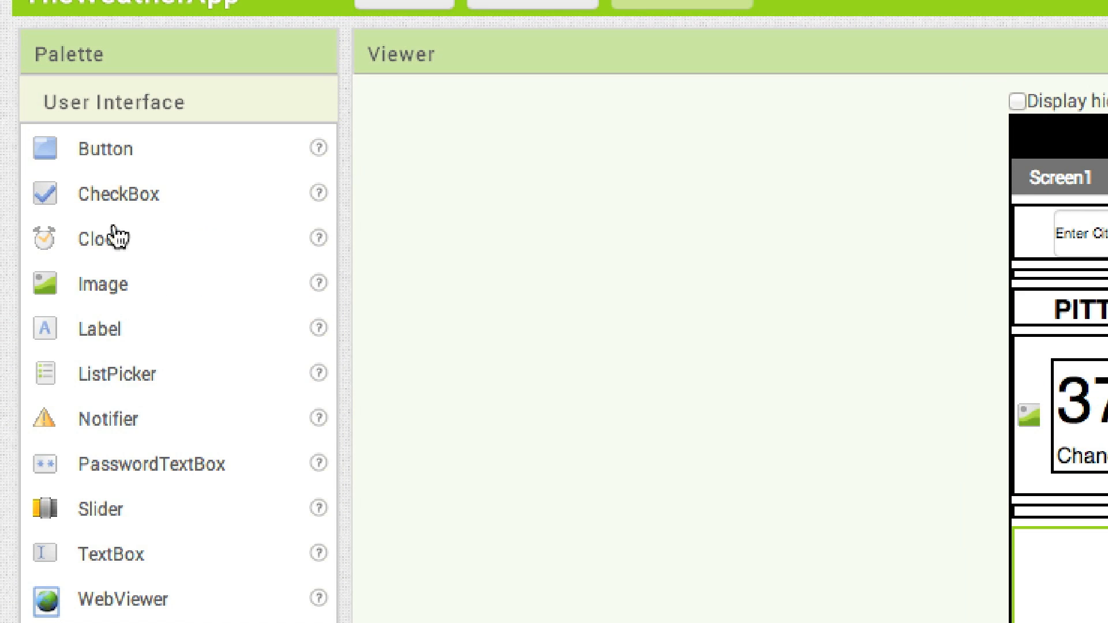
pyautogui.moveTo(50, 295); pyautogui.dragTo(1040, 622)
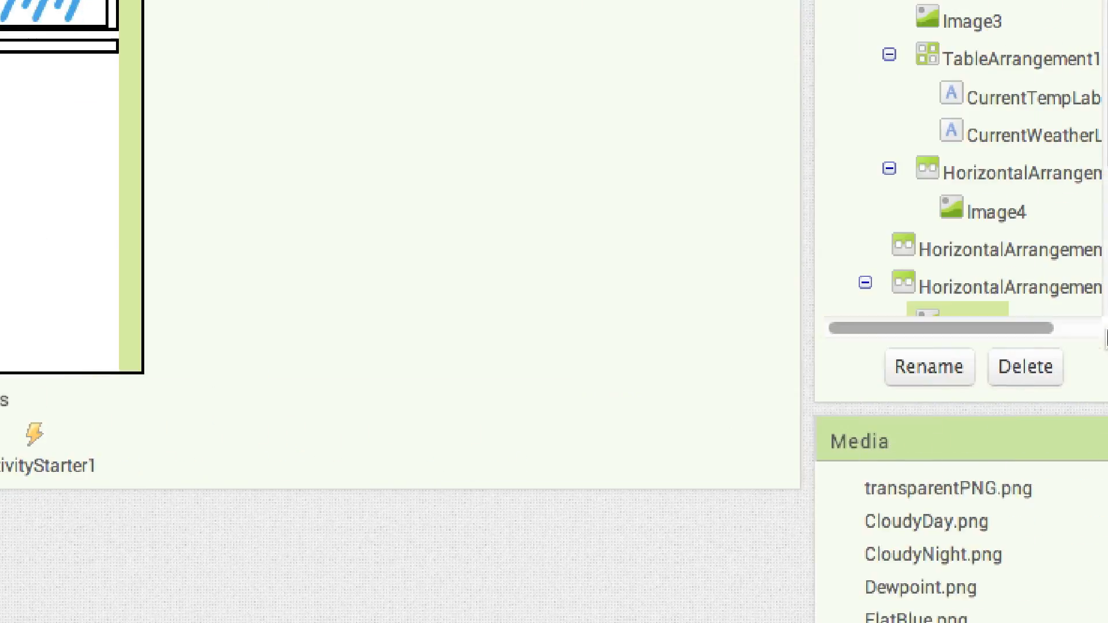
pyautogui.click(819, 260)
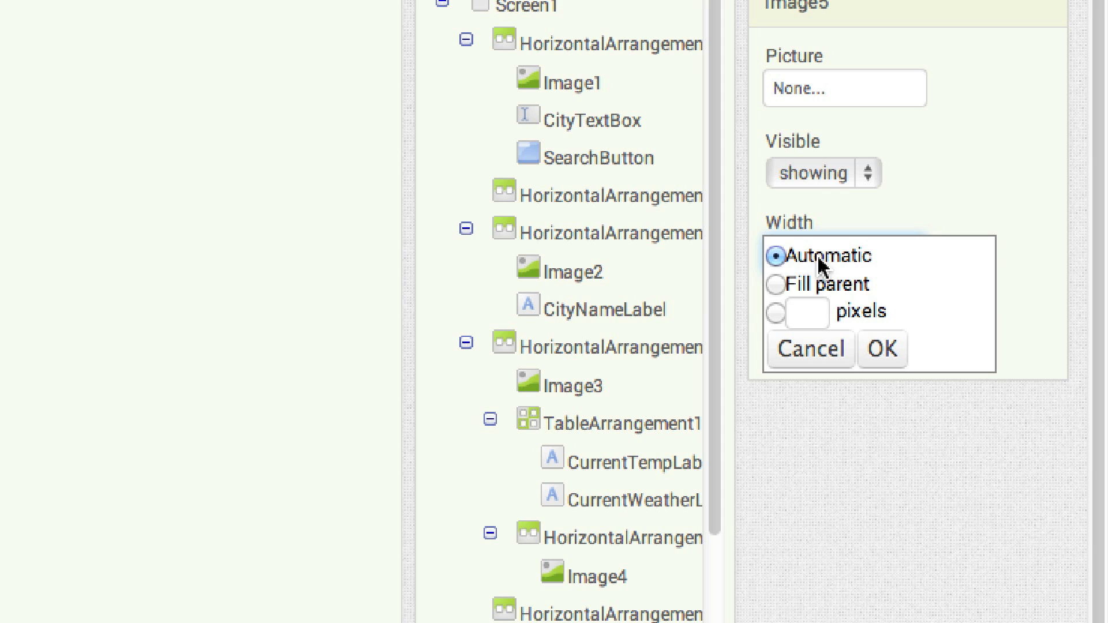
pyautogui.click(802, 315)
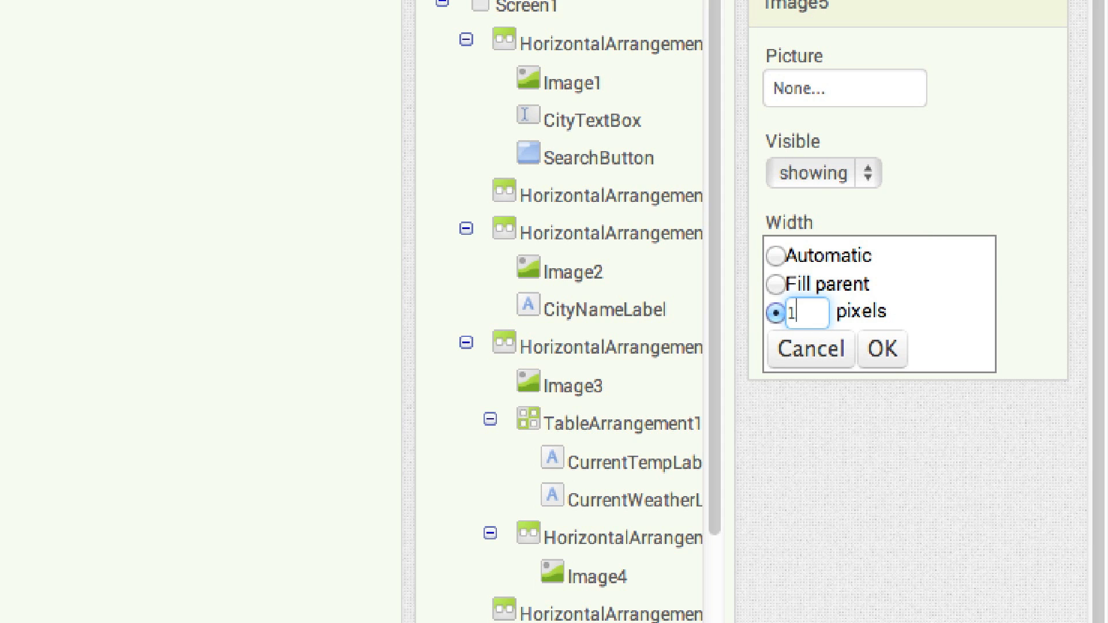
pyautogui.click(892, 353)
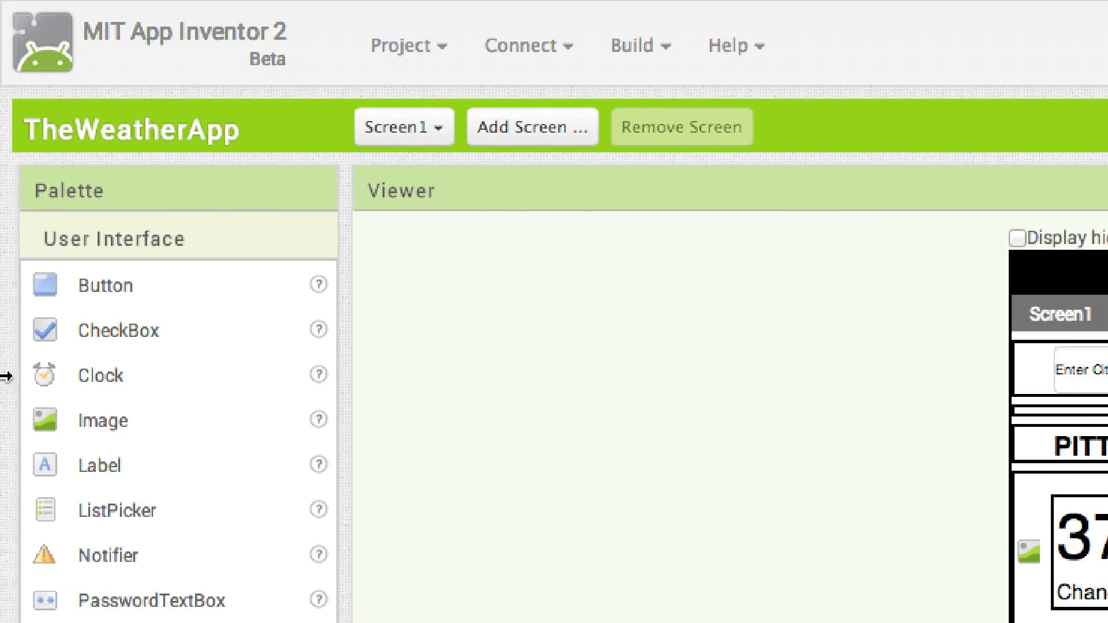
# Add a Label beside the 15-pixel padding image and rename it CurrentWeatherReportLabel
pyautogui.moveTo(45, 465); pyautogui.dragTo(922, 357)
pyautogui.moveTo(921, 364); pyautogui.dragTo(909, 368)
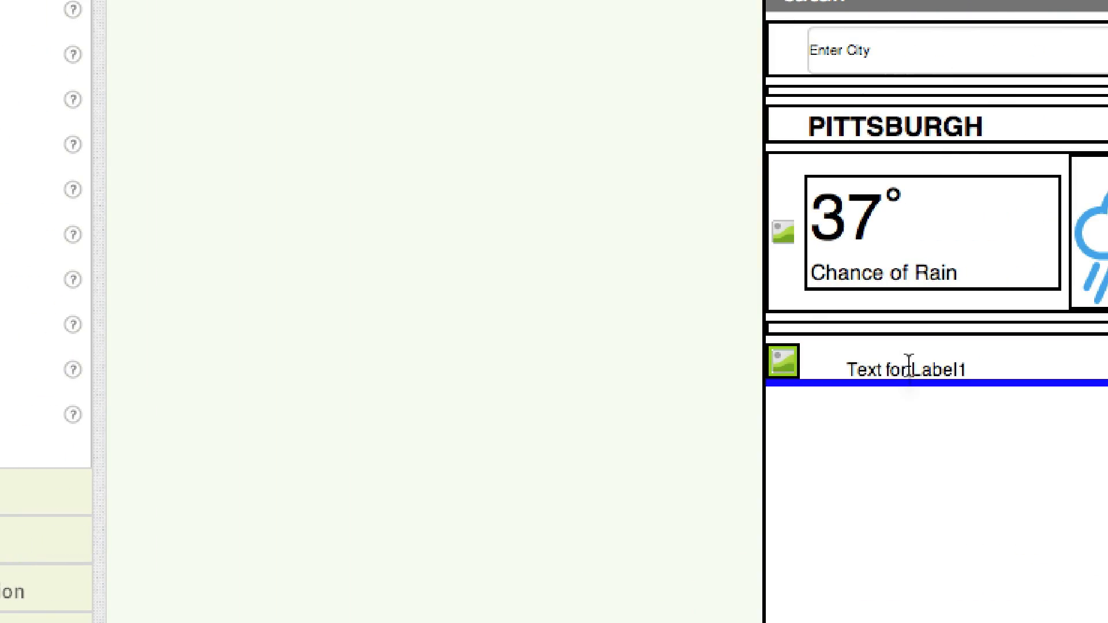
pyautogui.click(881, 431)
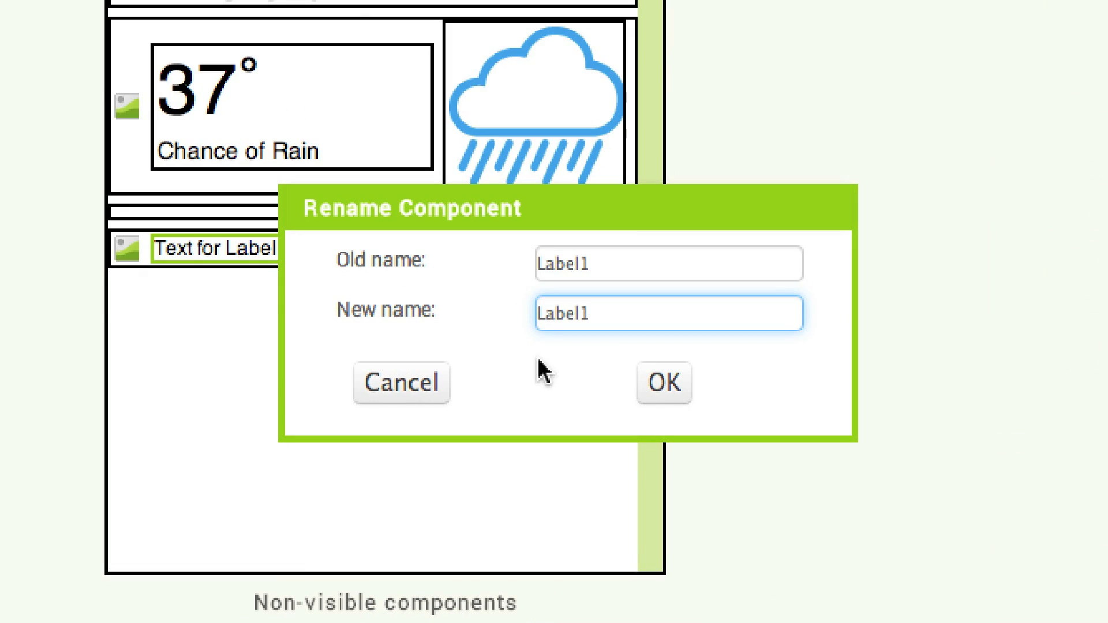
pyautogui.press('BackSpace')
pyautogui.press('Home')
pyautogui.write('CurrentWeathe')
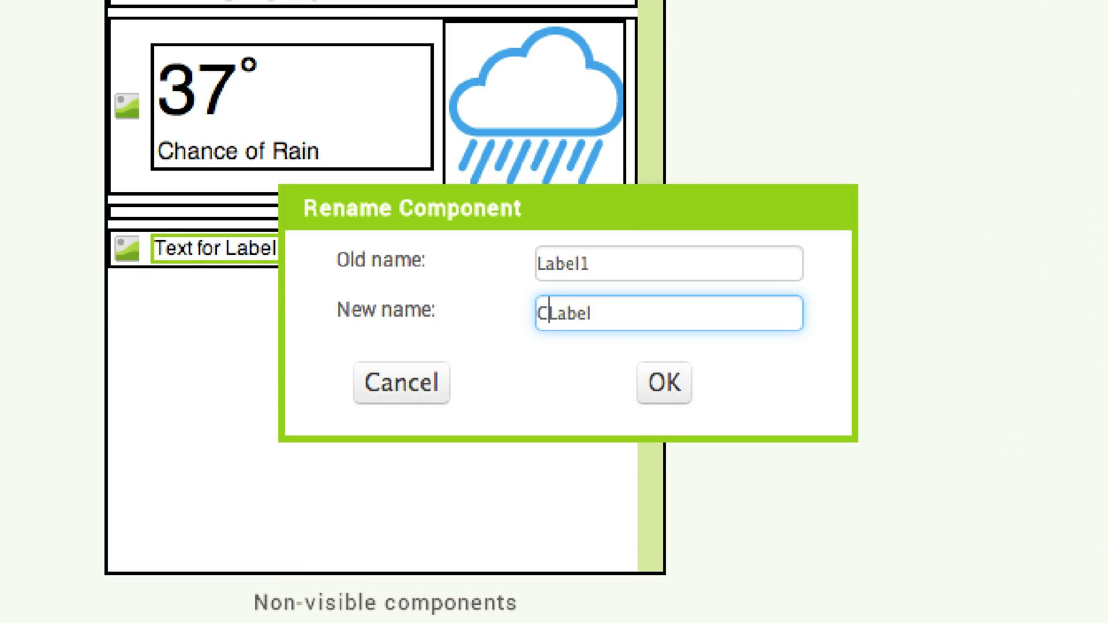
pyautogui.write('rReport')
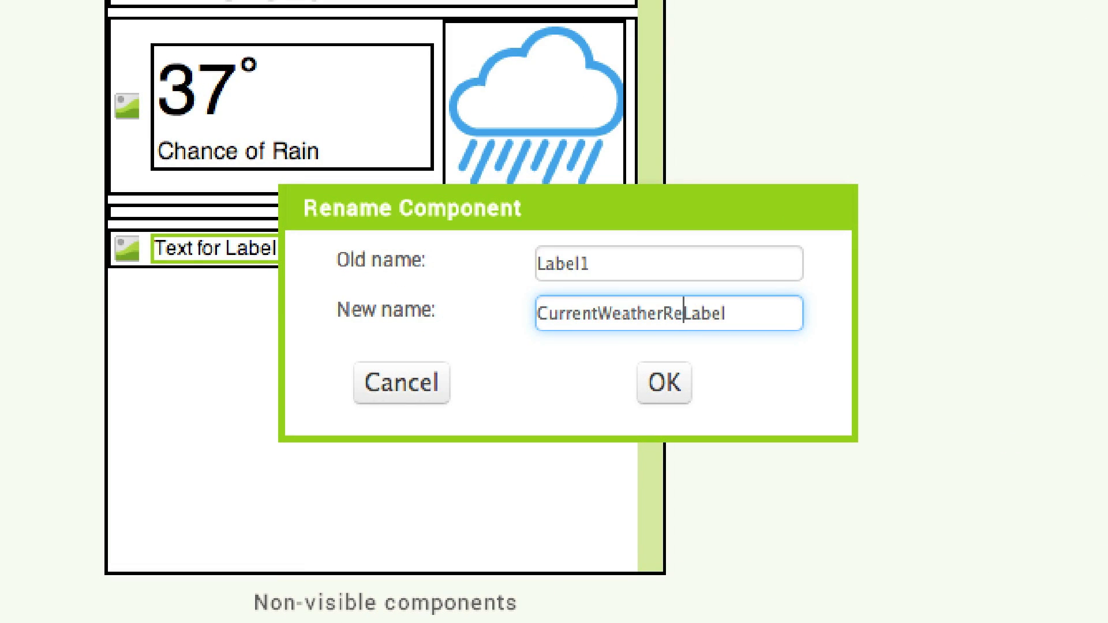
pyautogui.click(670, 397)
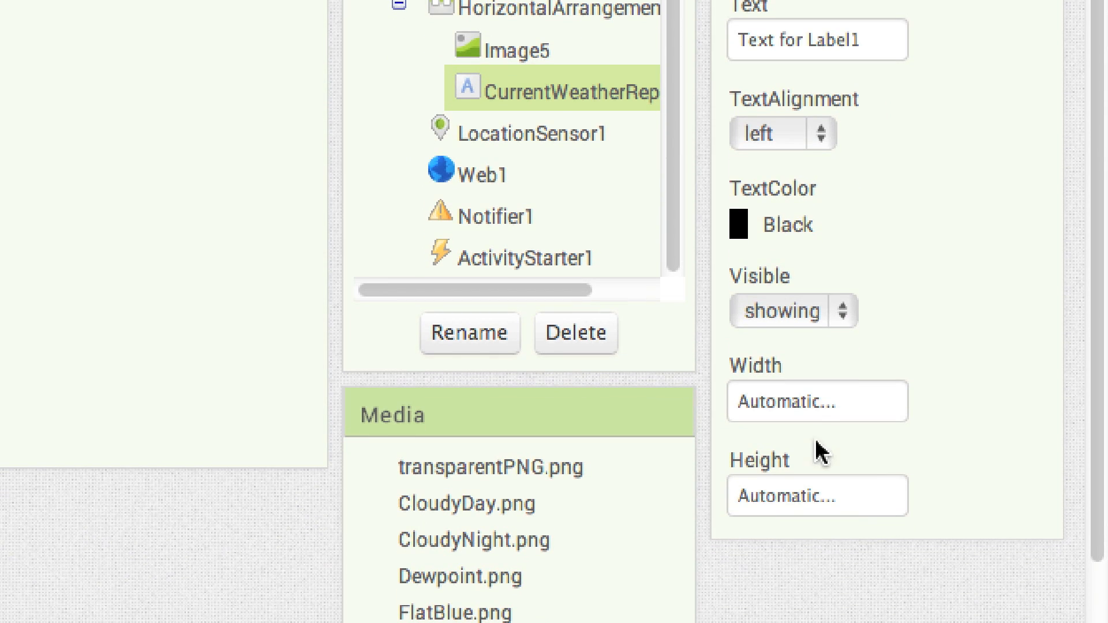
# Set CurrentWeatherReportLabel's width to Fill parent and its text to the light snow forecast paragraph copied from the Illustrator mockup
pyautogui.click(788, 399)
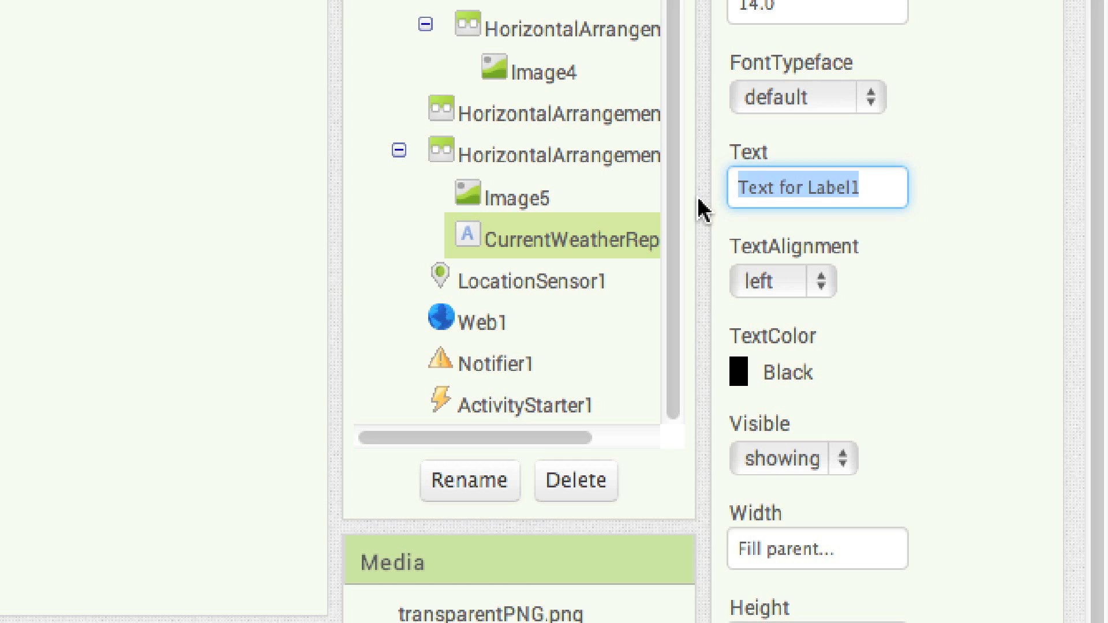
pyautogui.write('C')
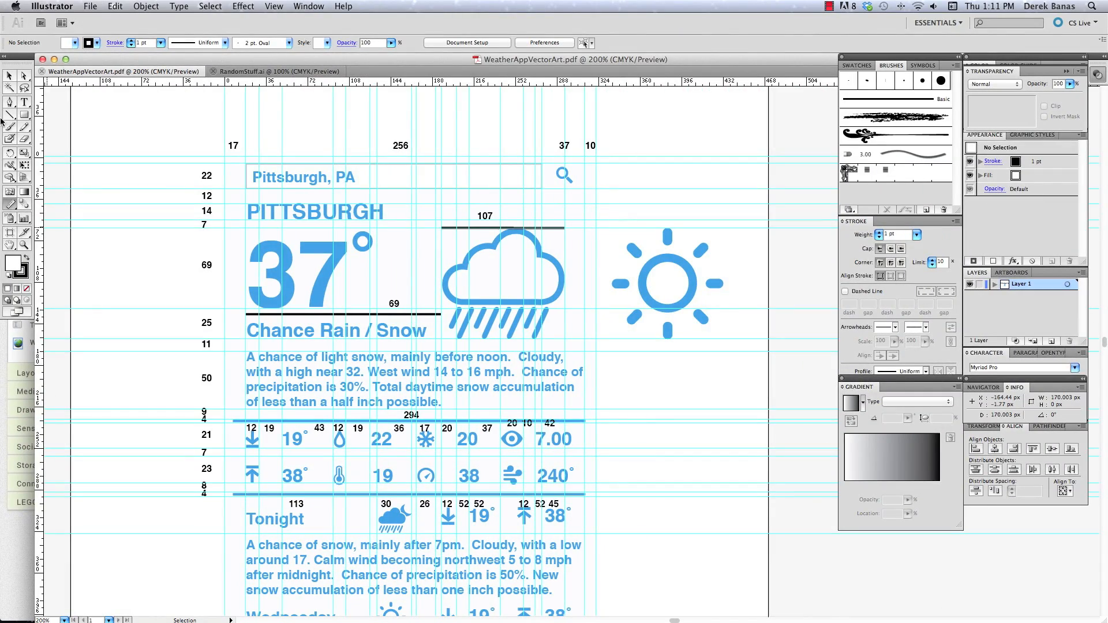
pyautogui.click(25, 104)
pyautogui.moveTo(248, 357); pyautogui.dragTo(460, 403)
pyautogui.press('super+c')
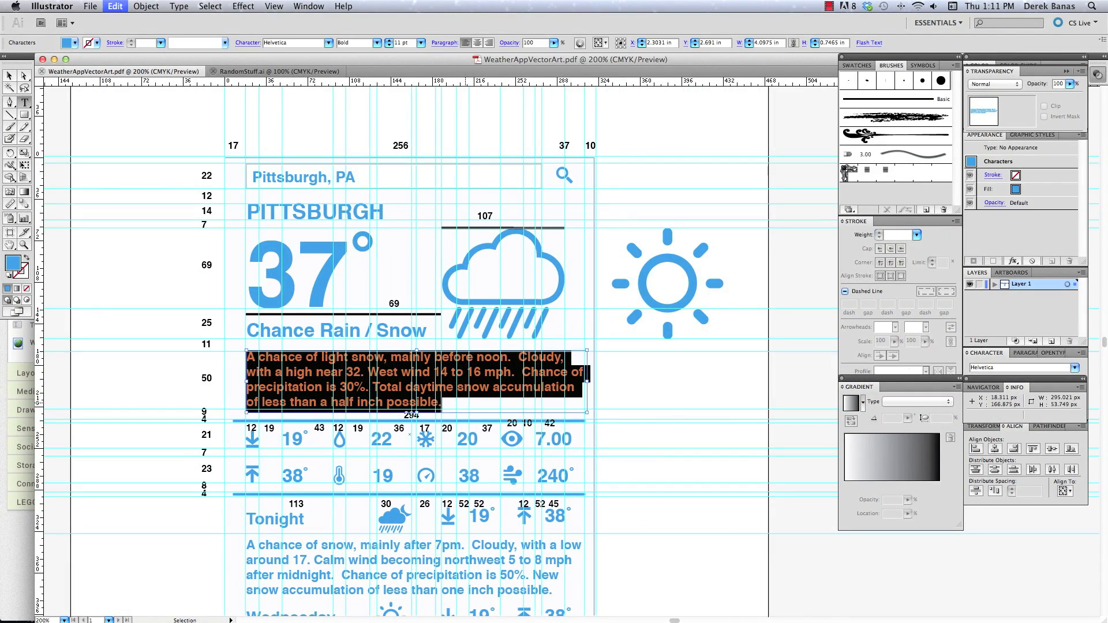
pyautogui.moveTo(398, 612)
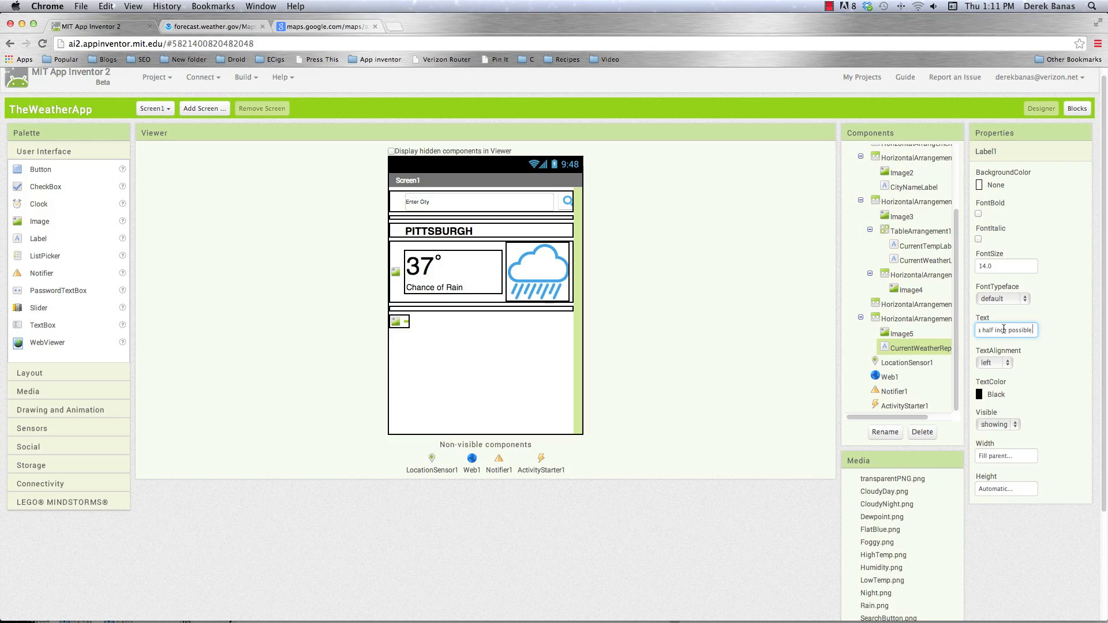
pyautogui.click(1027, 332)
pyautogui.press('super+v')
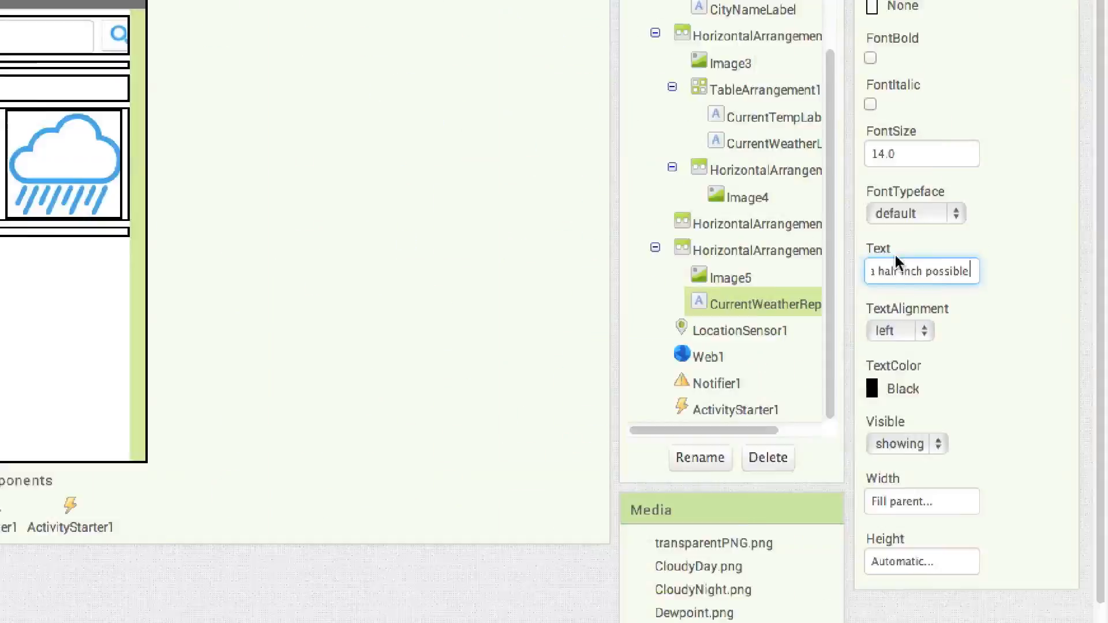
pyautogui.click(489, 406)
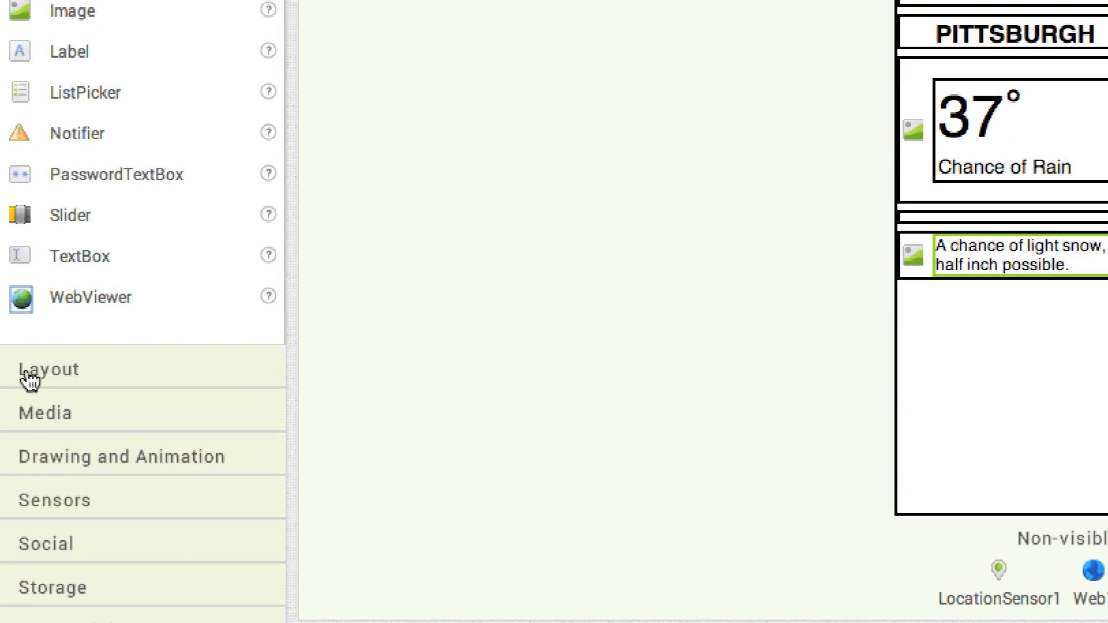
# Add a HorizontalArrangement below the weather report row, with its width set to Fill parent and its height to 6 pixels
pyautogui.click(19, 375)
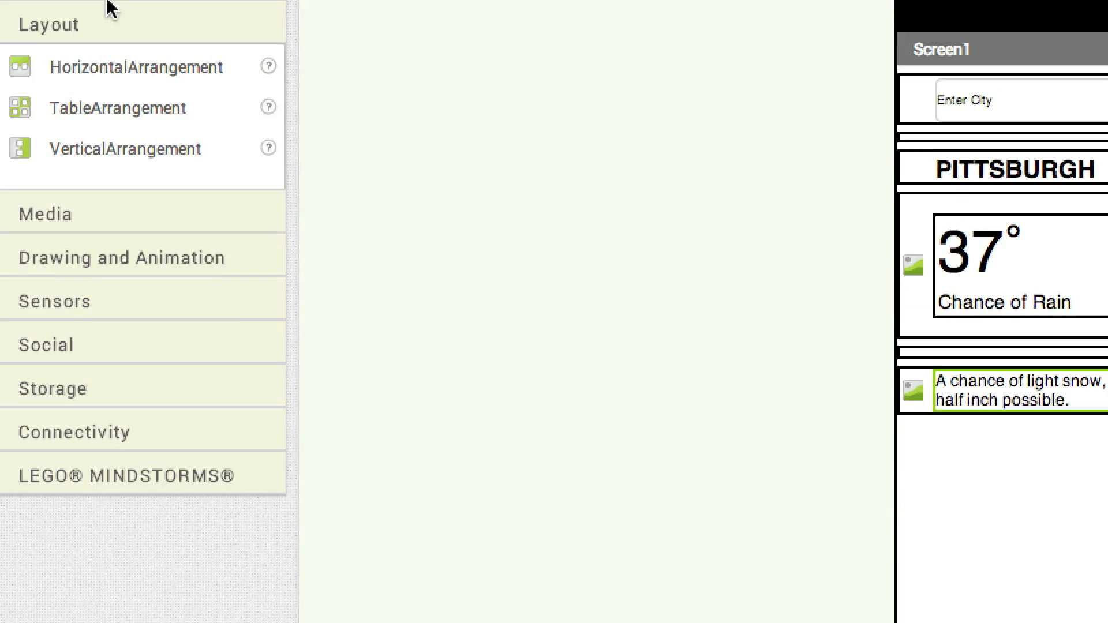
pyautogui.moveTo(18, 118); pyautogui.dragTo(990, 366)
pyautogui.click(829, 148)
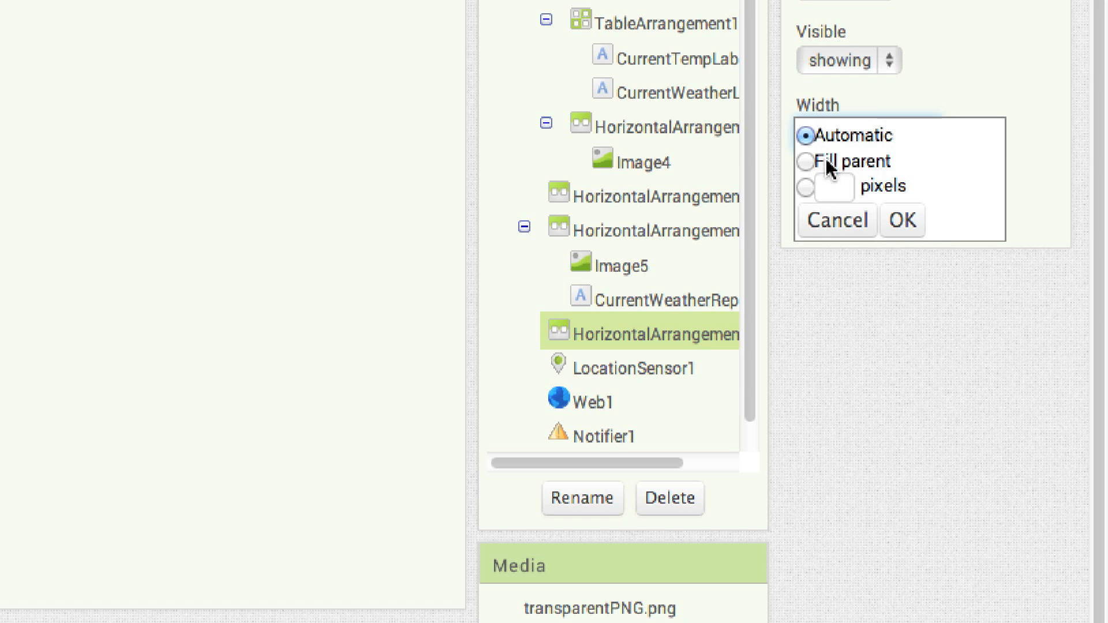
pyautogui.click(825, 162)
pyautogui.click(838, 217)
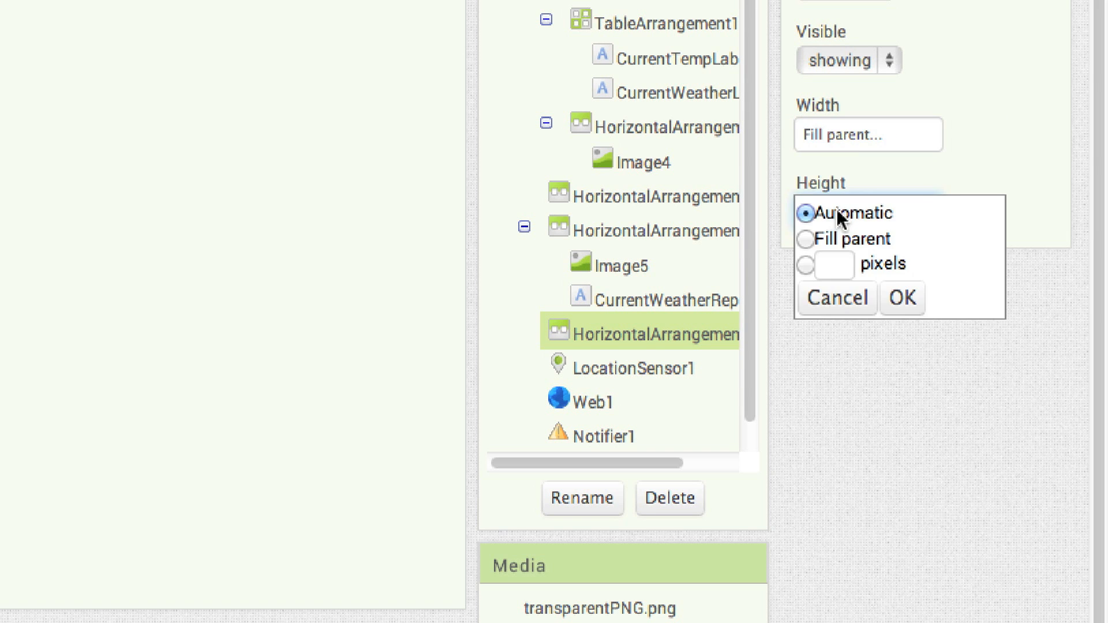
pyautogui.click(837, 263)
pyautogui.write('6')
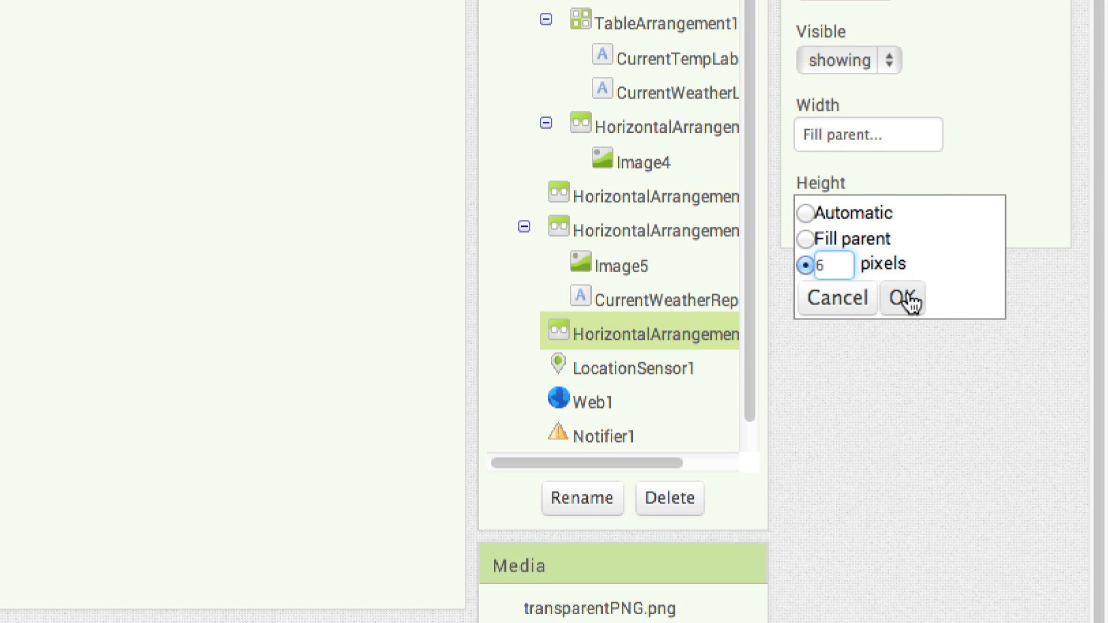
pyautogui.click(904, 299)
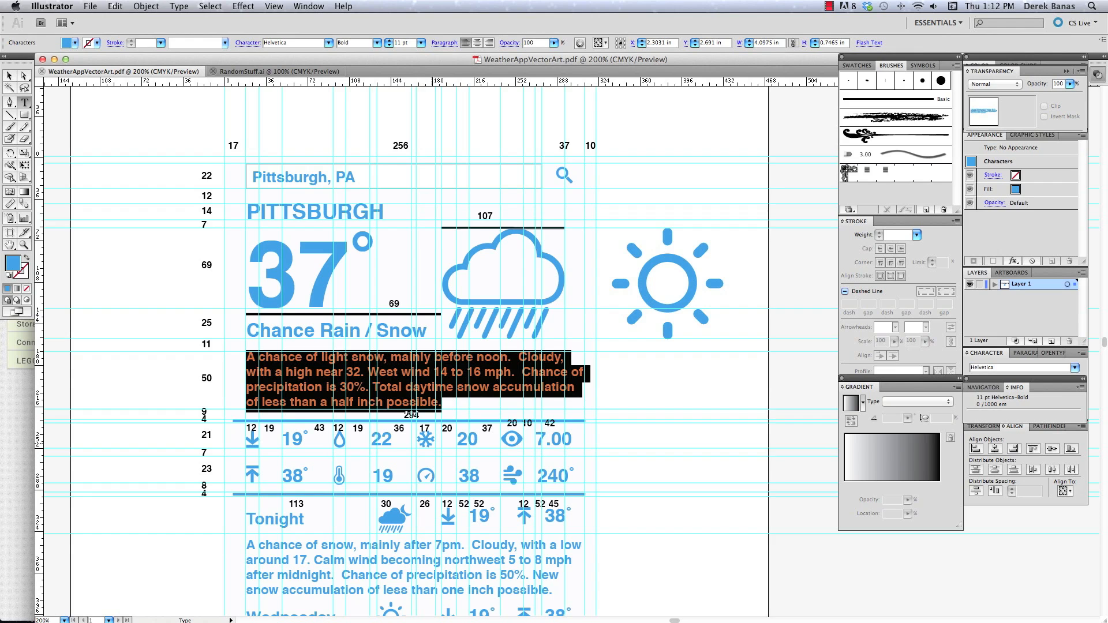
# Return to App Inventor, add a HorizontalArrangement below the 6-pixel spacer with an Image inside it, and select that arrangement
pyautogui.click(183, 605)
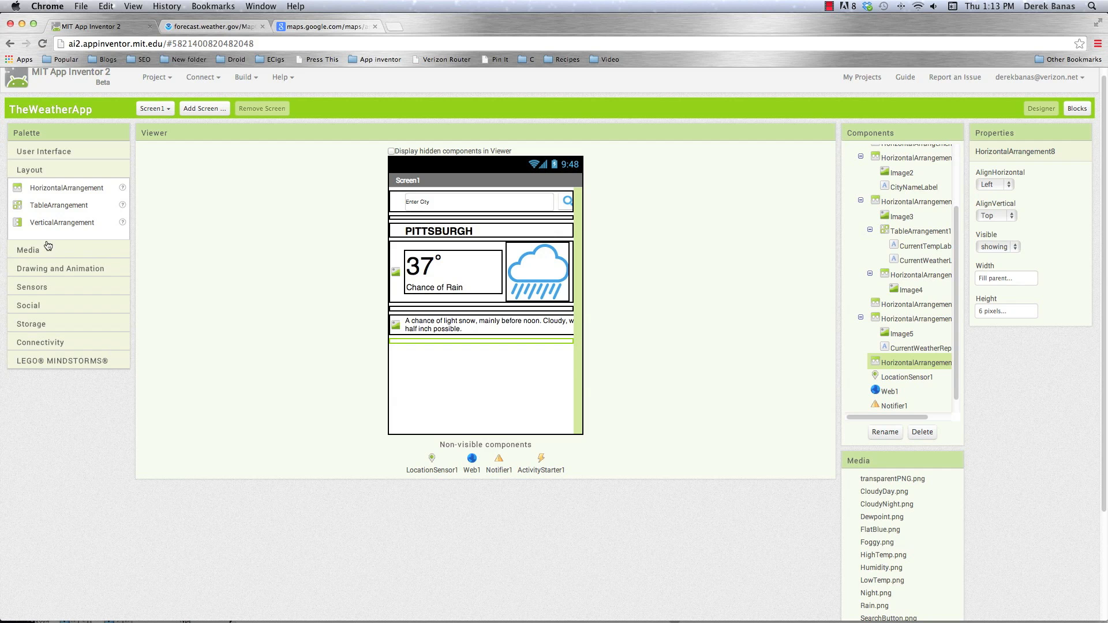
pyautogui.moveTo(367, 356); pyautogui.dragTo(386, 418)
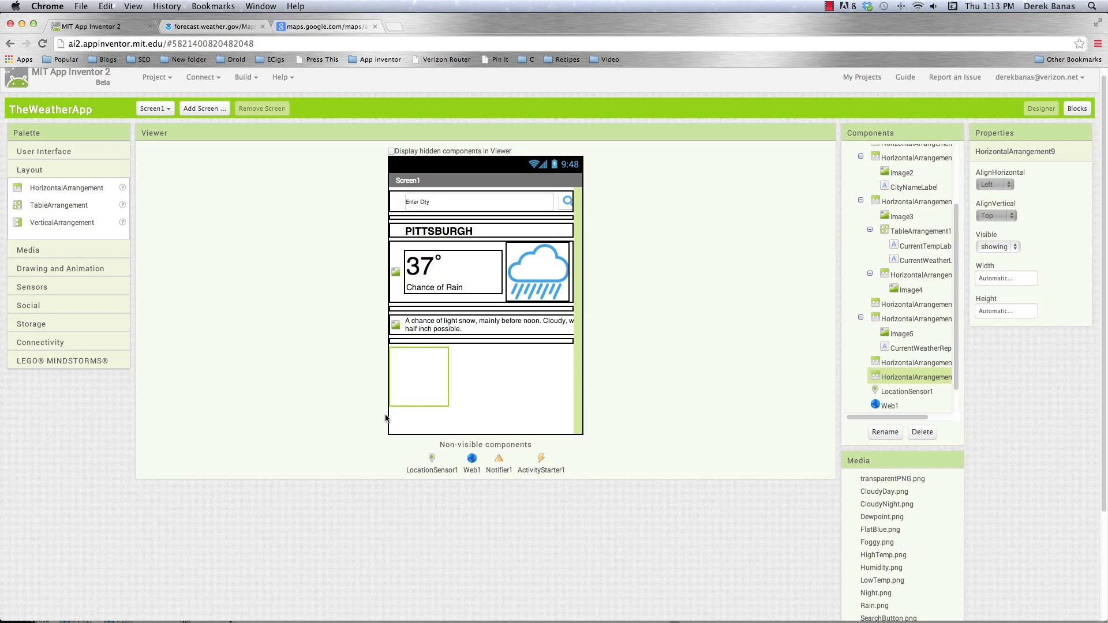
pyautogui.click(17, 153)
pyautogui.moveTo(15, 221); pyautogui.dragTo(45, 229)
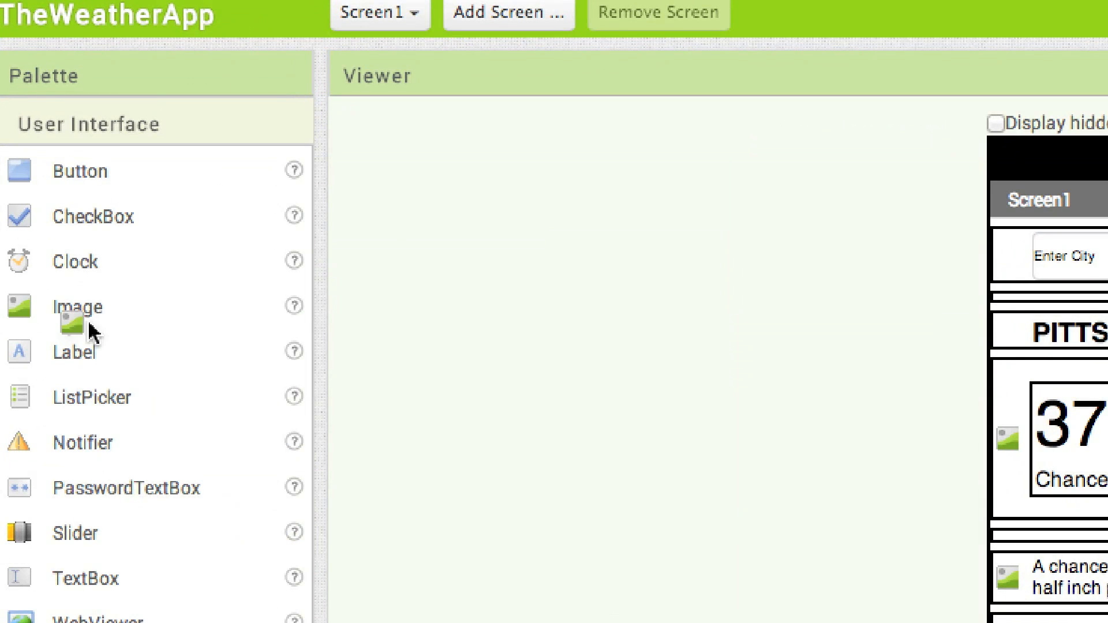
pyautogui.moveTo(88, 322); pyautogui.dragTo(616, 430)
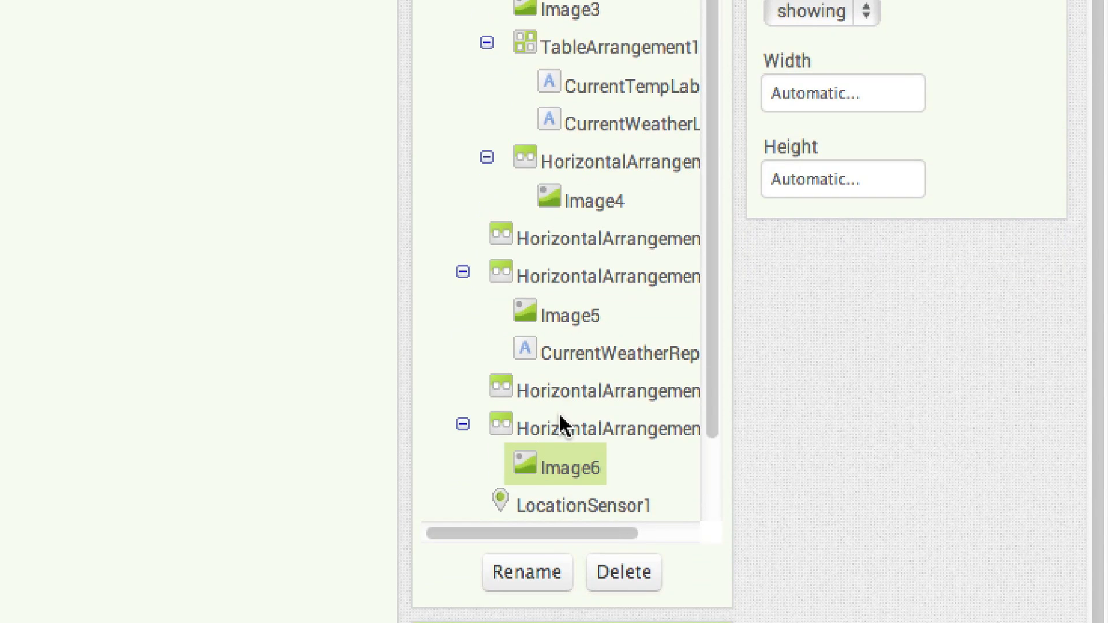
pyautogui.click(595, 430)
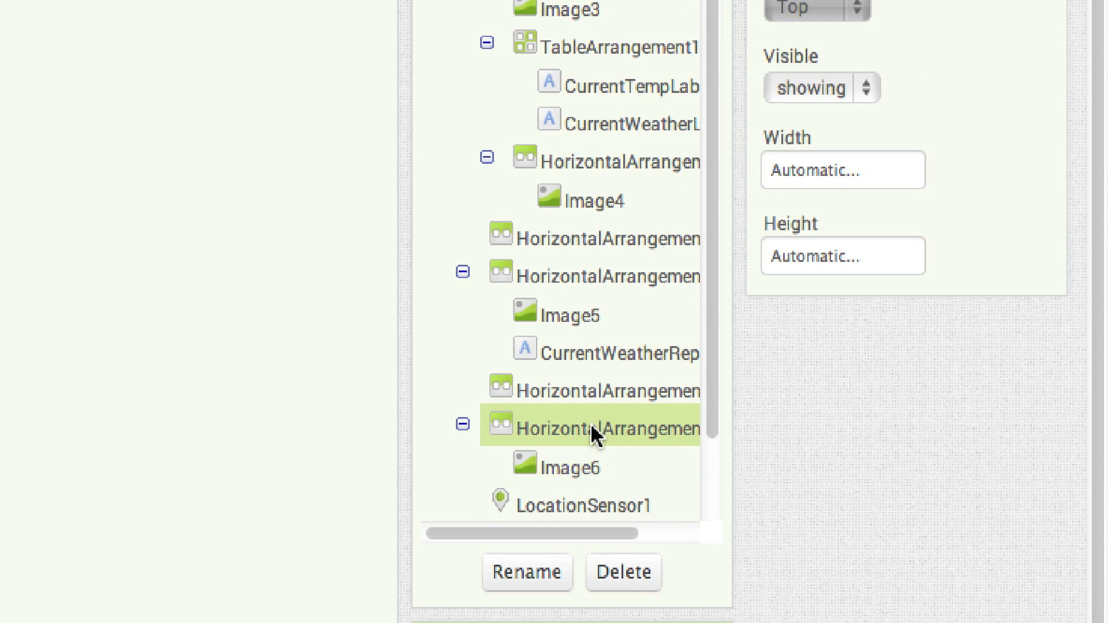
# Set the height of the arrangement containing Image6 to 10 pixels and its width to Fill parent
pyautogui.click(803, 257)
pyautogui.click(807, 317)
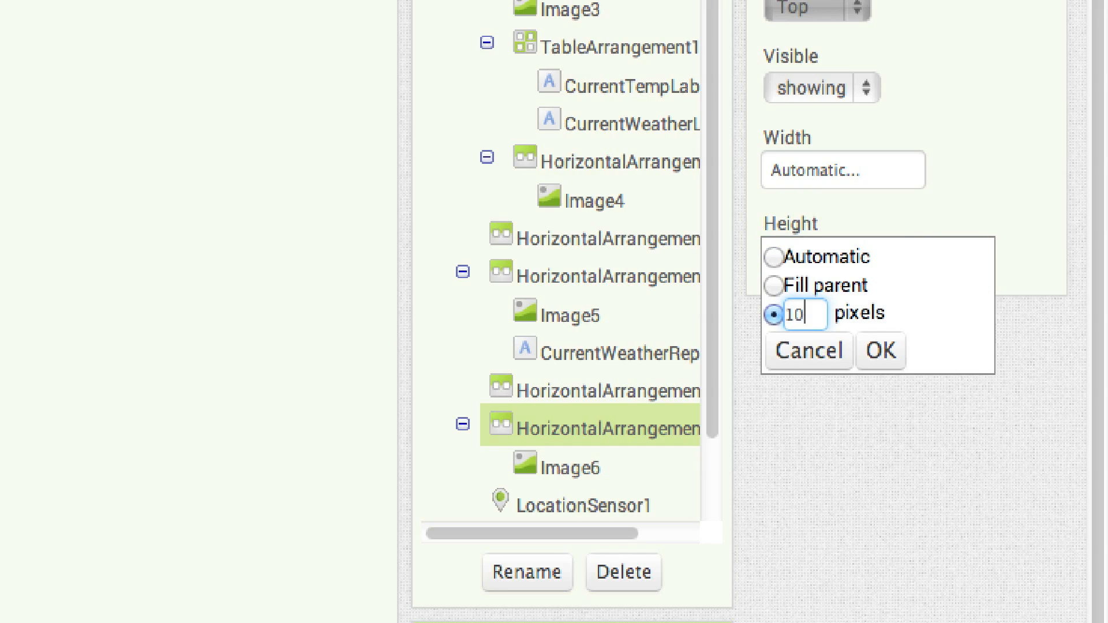
pyautogui.press('Return')
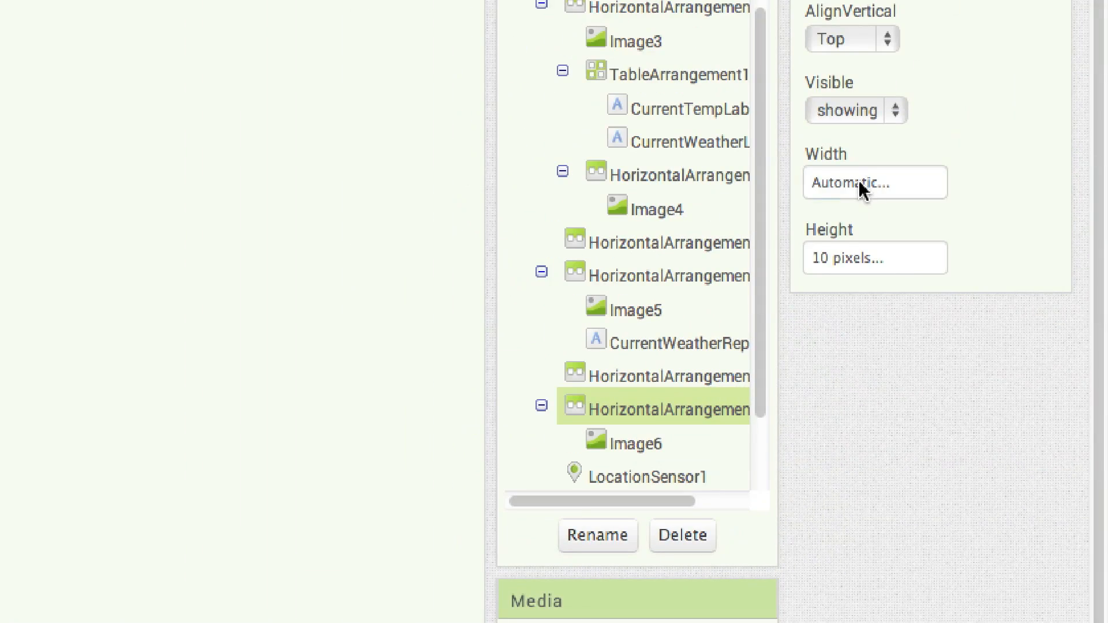
pyautogui.click(861, 188)
pyautogui.click(832, 212)
pyautogui.click(924, 272)
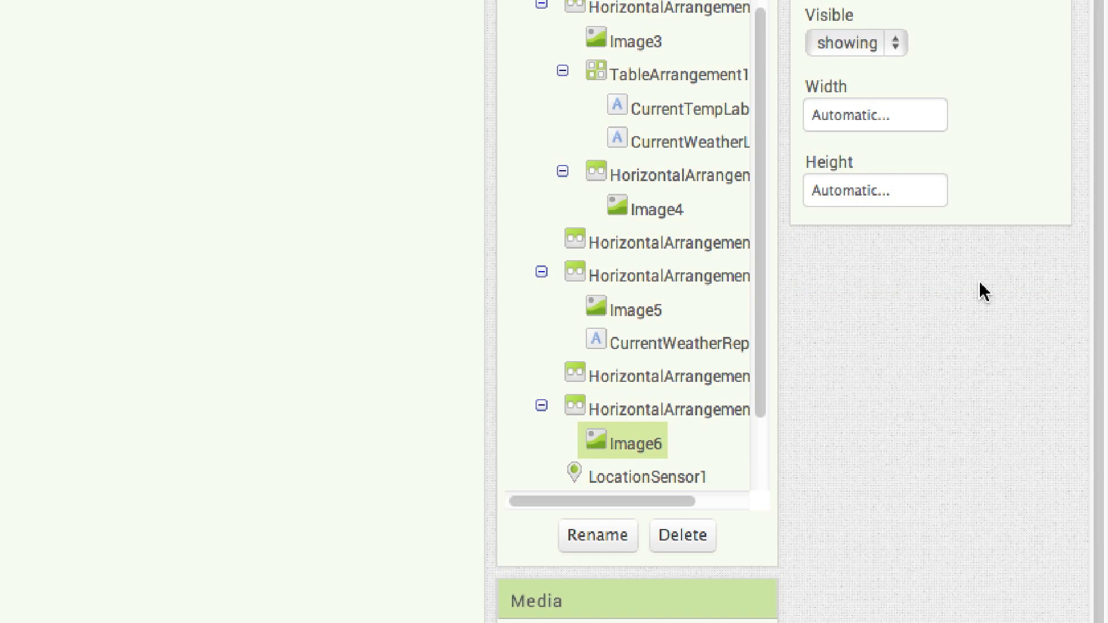
# Set Image6's width to 15 pixels
pyautogui.click(854, 118)
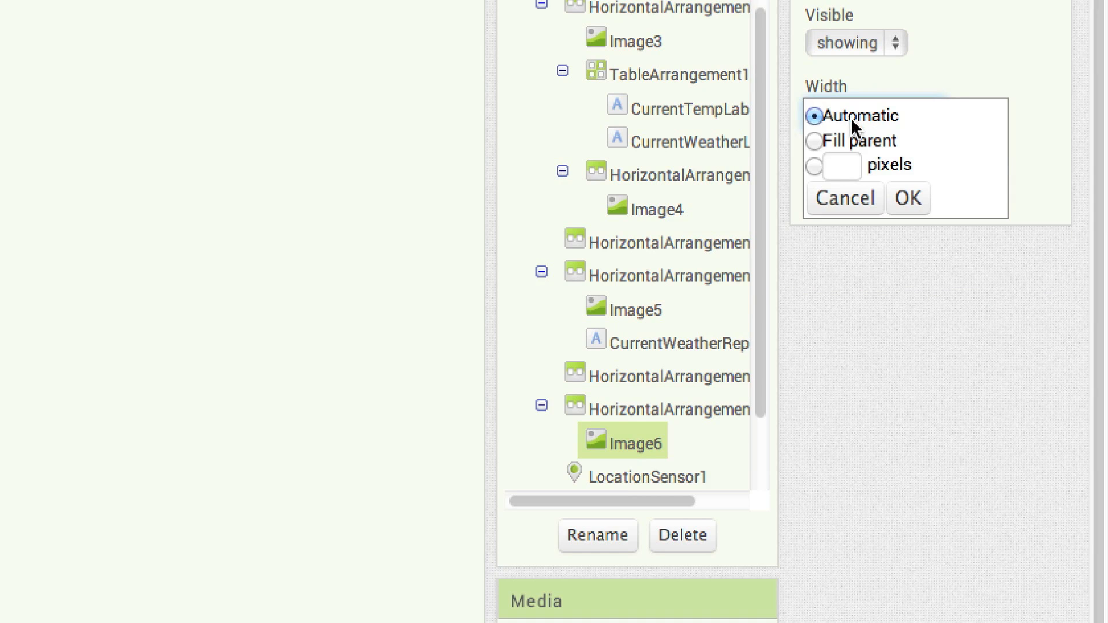
pyautogui.click(845, 165)
pyautogui.write('15')
pyautogui.press('Return')
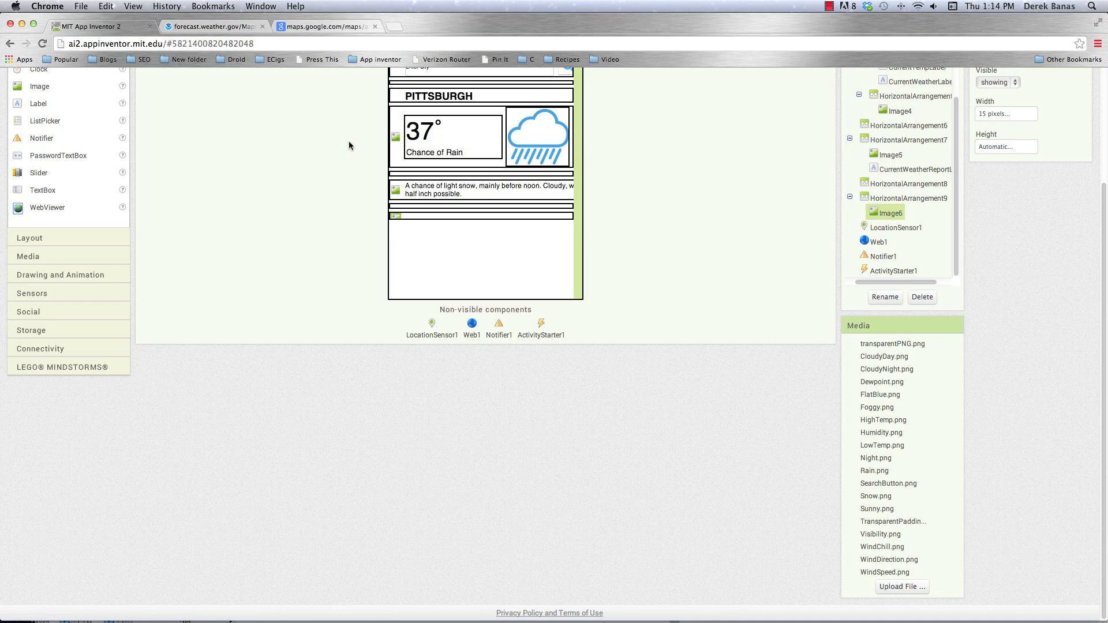
# Add a Label beside Image6 in HorizontalArrangement9 and clear its text
pyautogui.scroll(5, 346, 146)
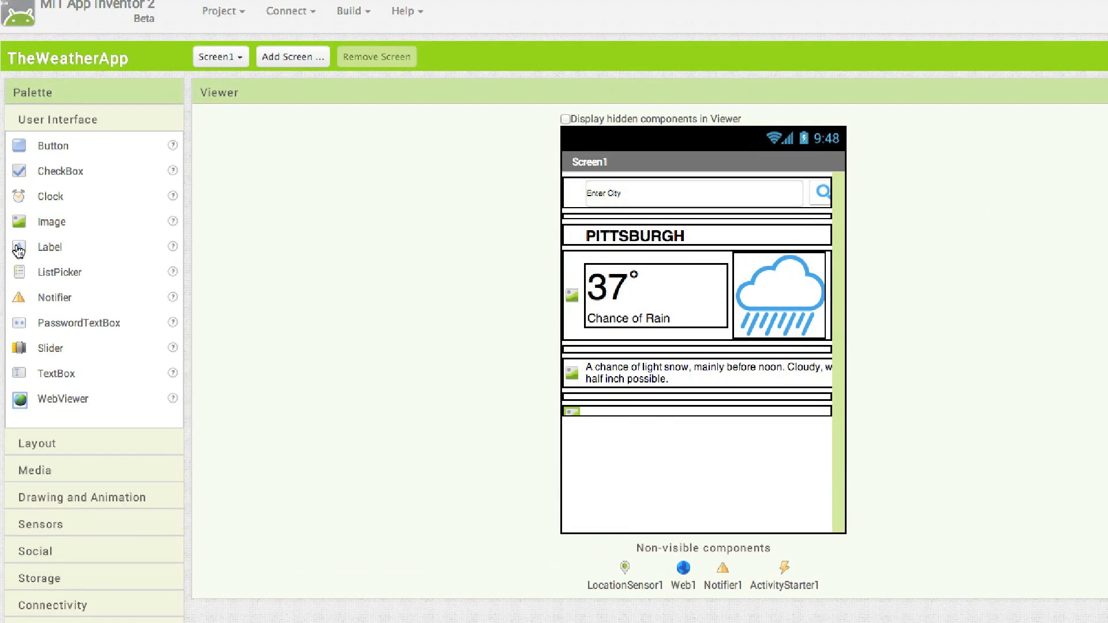
pyautogui.moveTo(19, 250); pyautogui.dragTo(651, 426)
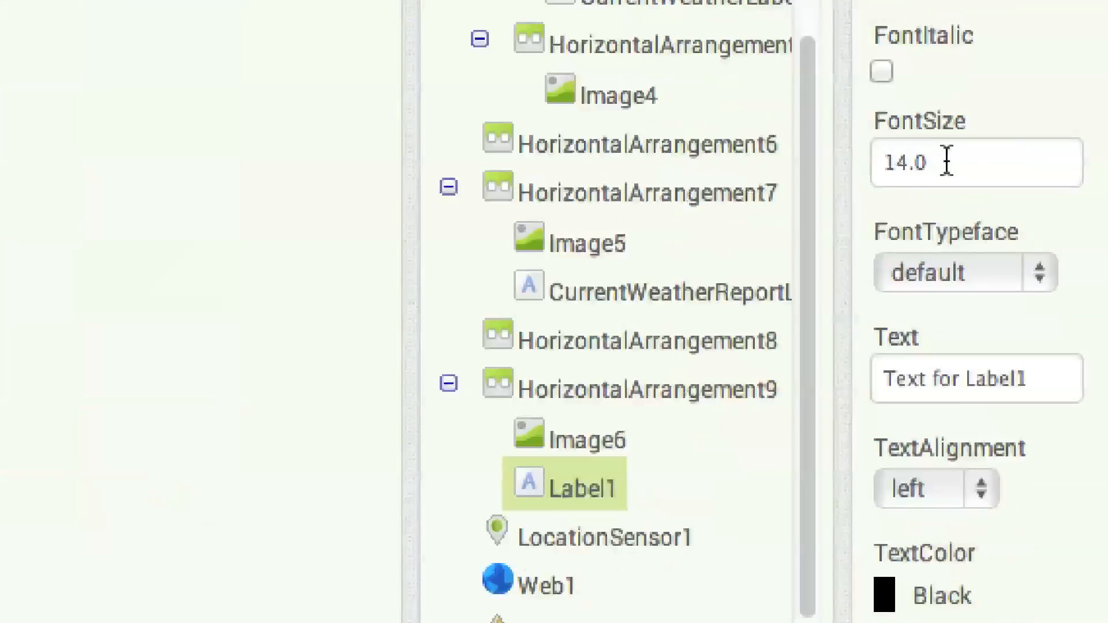
pyautogui.click(1000, 299)
pyautogui.press('BackSpace')
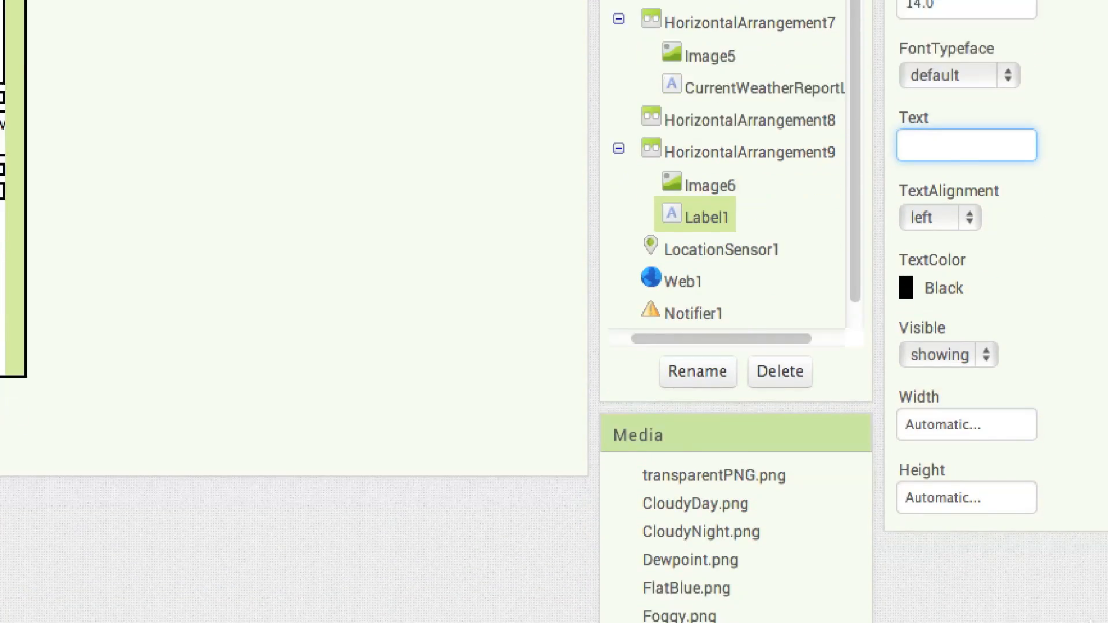
# Set Label1's width to 290 pixels and its height to 4 pixels
pyautogui.moveTo(1005, 359); pyautogui.dragTo(896, 349)
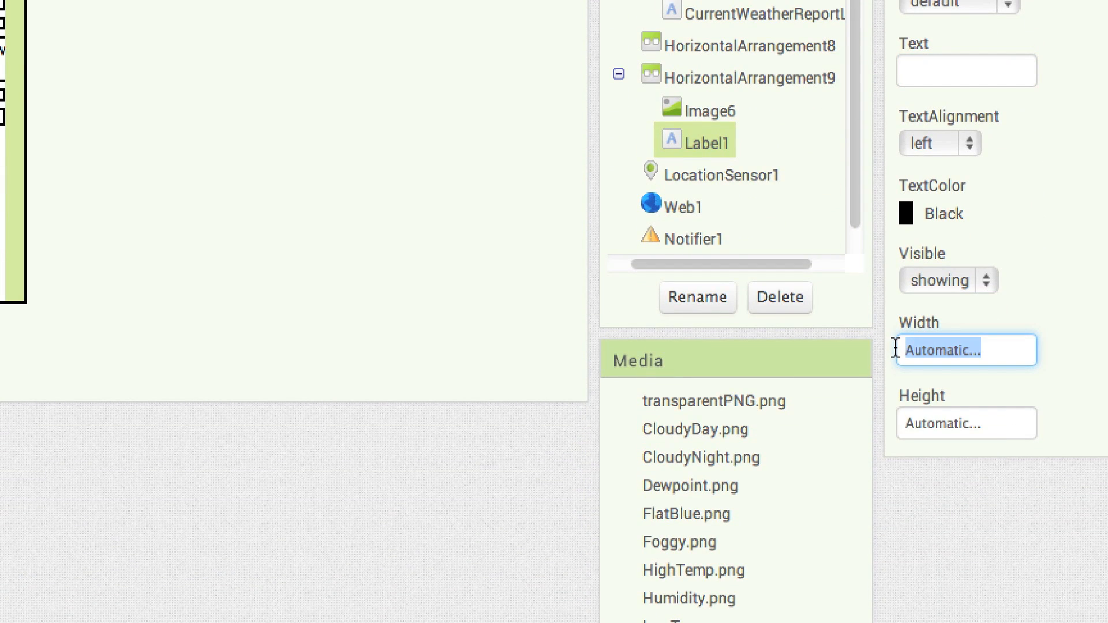
pyautogui.click(946, 356)
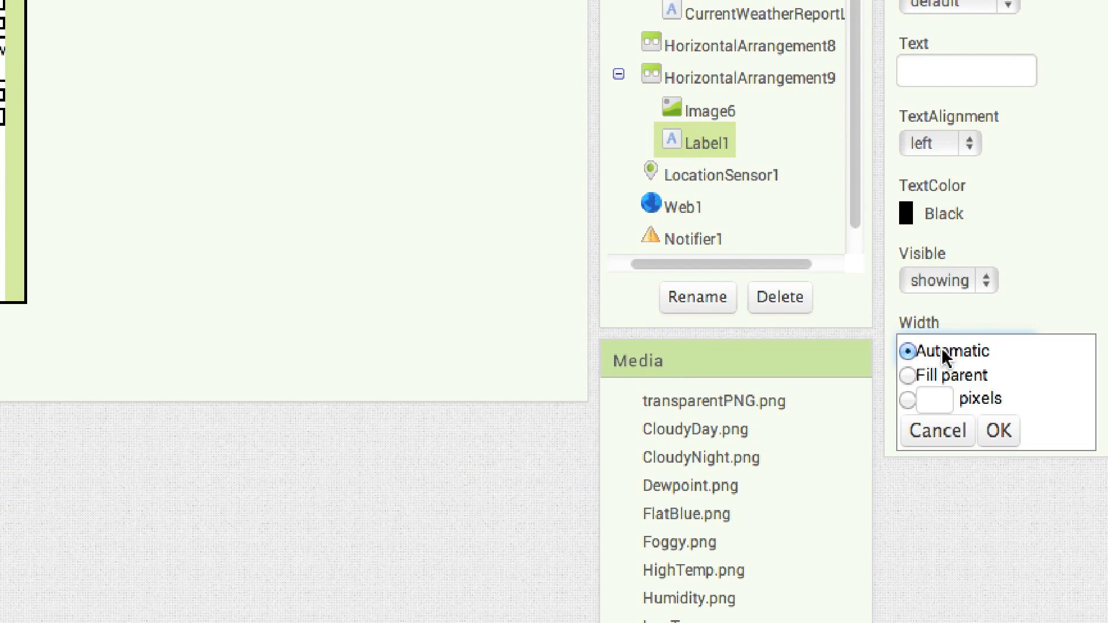
pyautogui.click(934, 398)
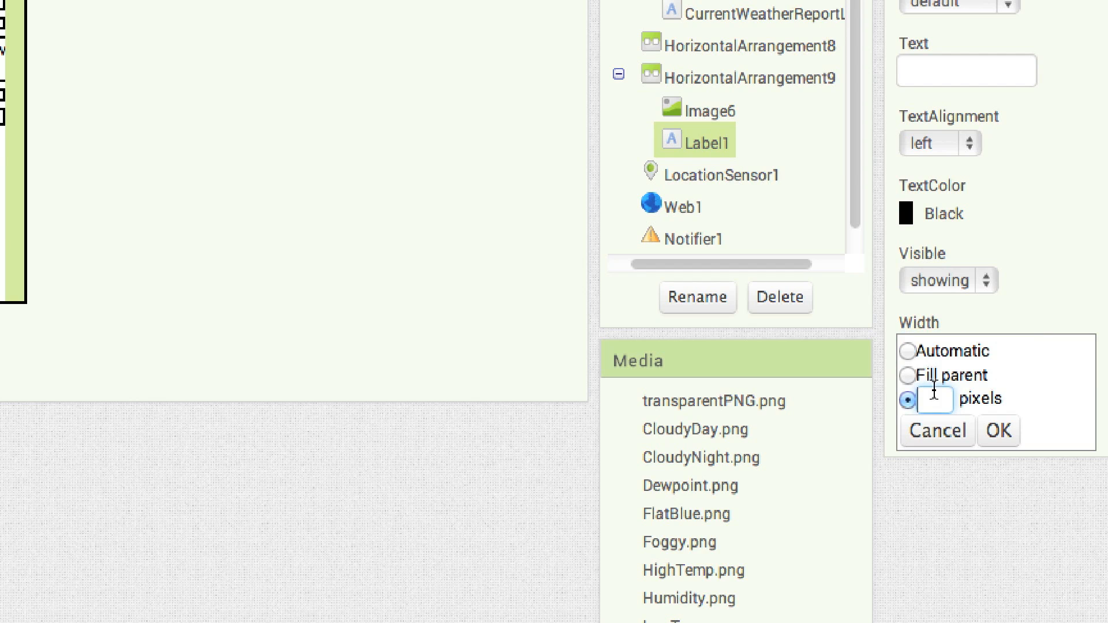
pyautogui.click(999, 430)
pyautogui.click(938, 426)
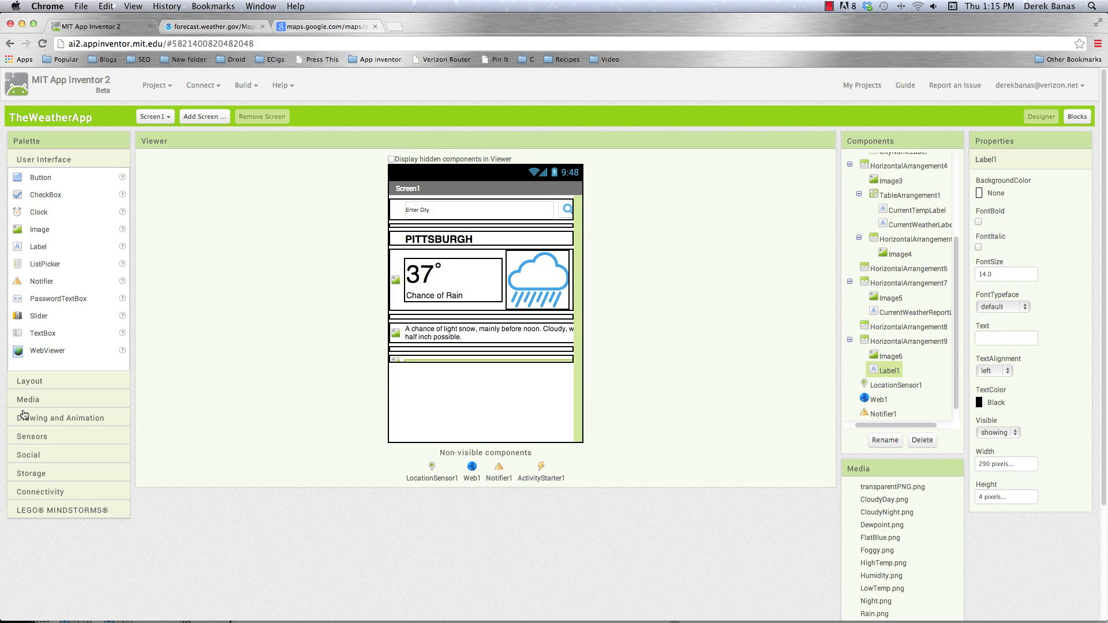
# Add a HorizontalArrangement below the Label1 row, with its width set to Fill parent and its height to 6 pixels
pyautogui.click(26, 382)
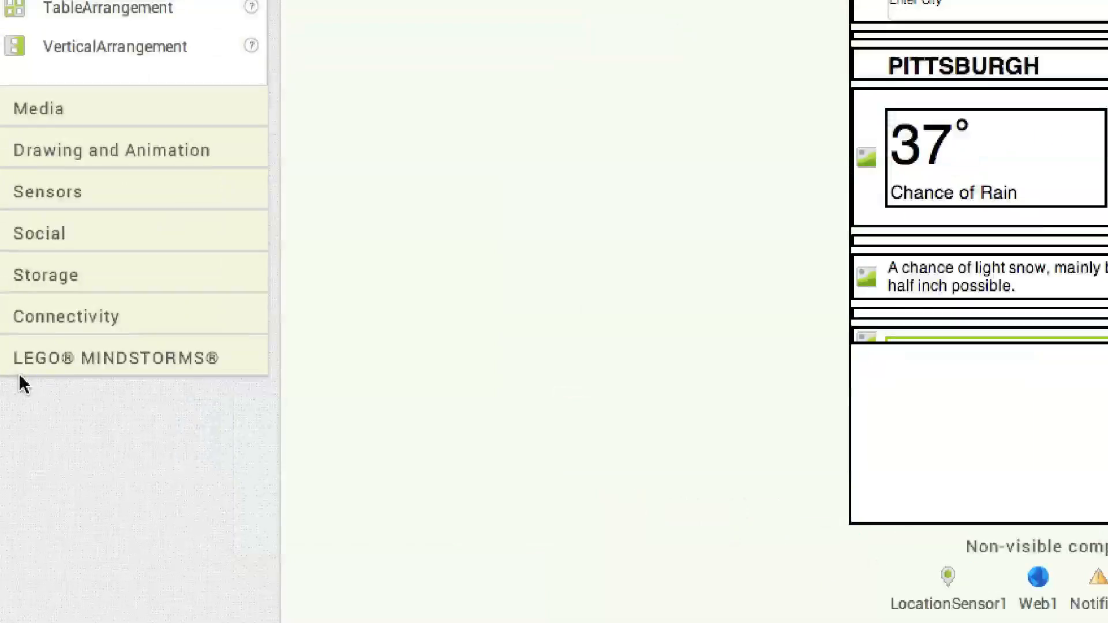
pyautogui.moveTo(26, 156); pyautogui.dragTo(942, 512)
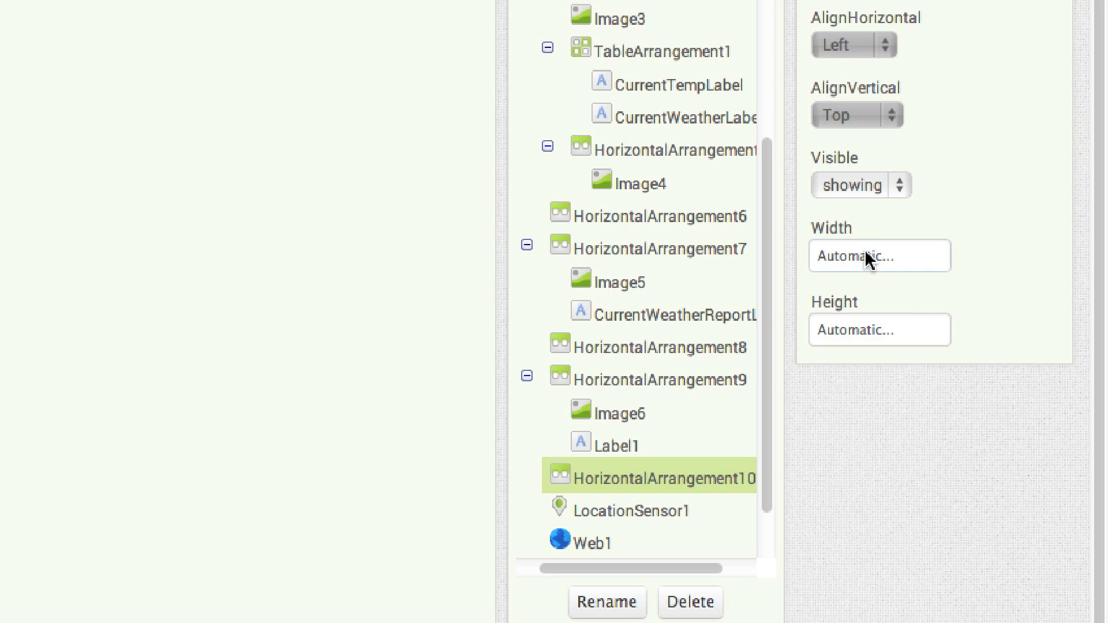
pyautogui.click(869, 259)
pyautogui.click(854, 283)
pyautogui.click(835, 333)
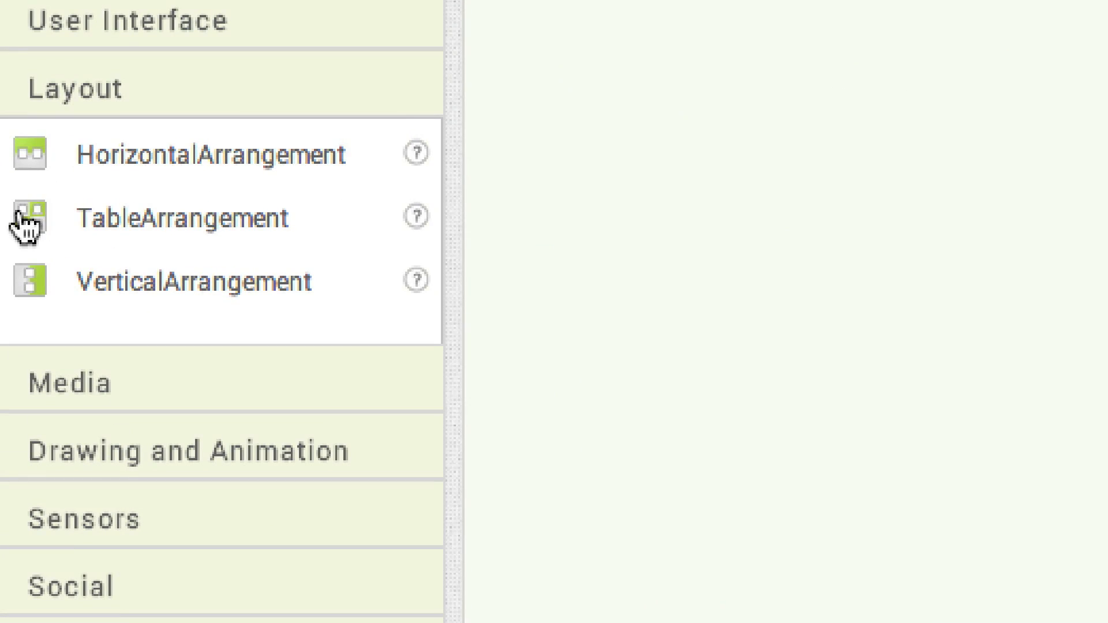
# Add a TableArrangement below HorizontalArrangement10 with 13 columns, 1 row and its width set to Fill parent
pyautogui.moveTo(17, 215); pyautogui.dragTo(459, 427)
pyautogui.moveTo(950, 621); pyautogui.dragTo(445, 495)
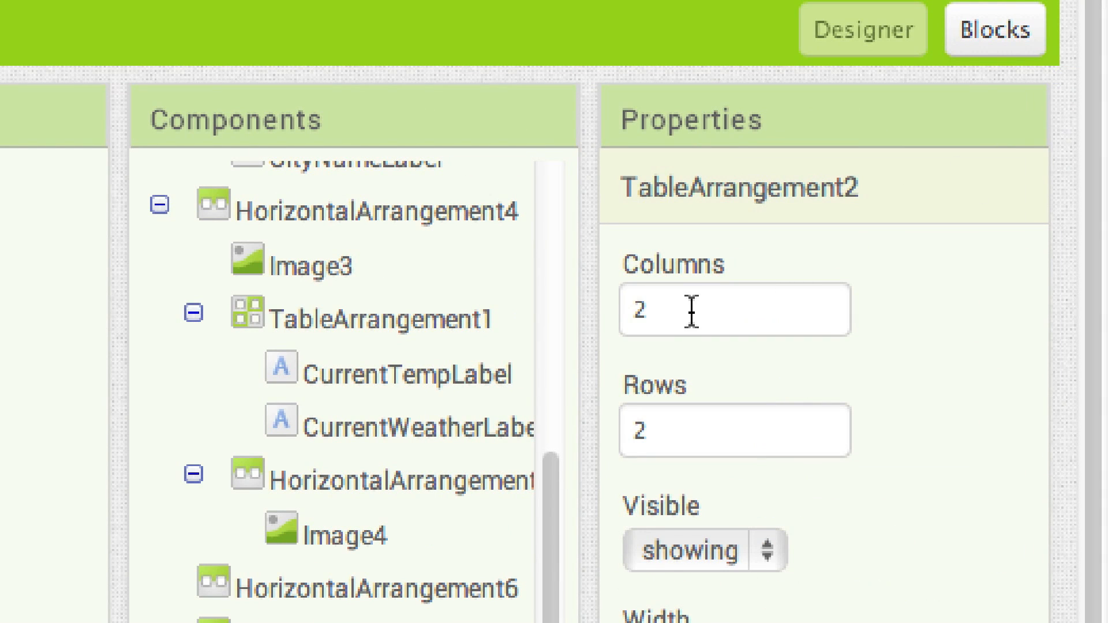
pyautogui.click(690, 312)
pyautogui.press('BackSpace')
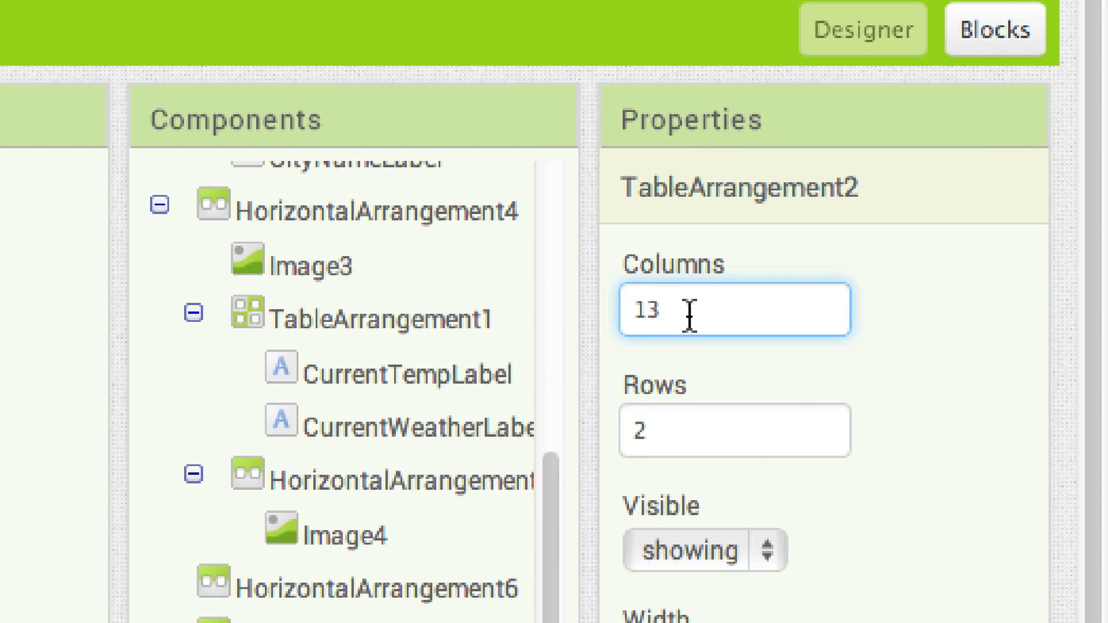
pyautogui.click(648, 426)
pyautogui.press('BackSpace')
pyautogui.write('1')
pyautogui.click(716, 254)
pyautogui.click(707, 278)
pyautogui.click(786, 372)
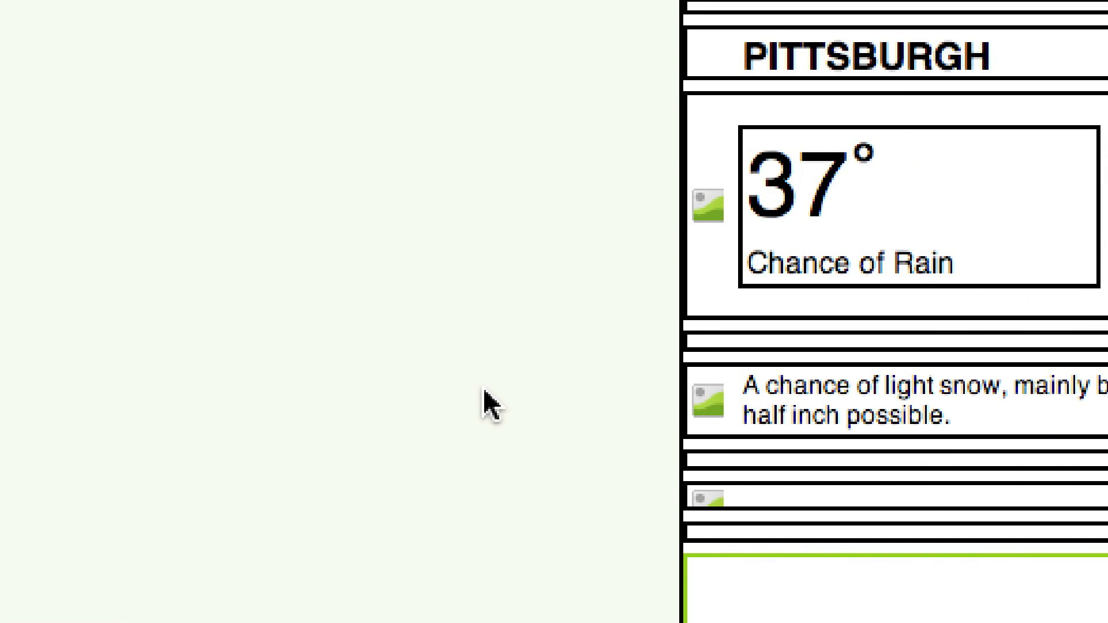
# Add a padding Image in the first cell of TableArrangement2 and set its width
pyautogui.click(87, 118)
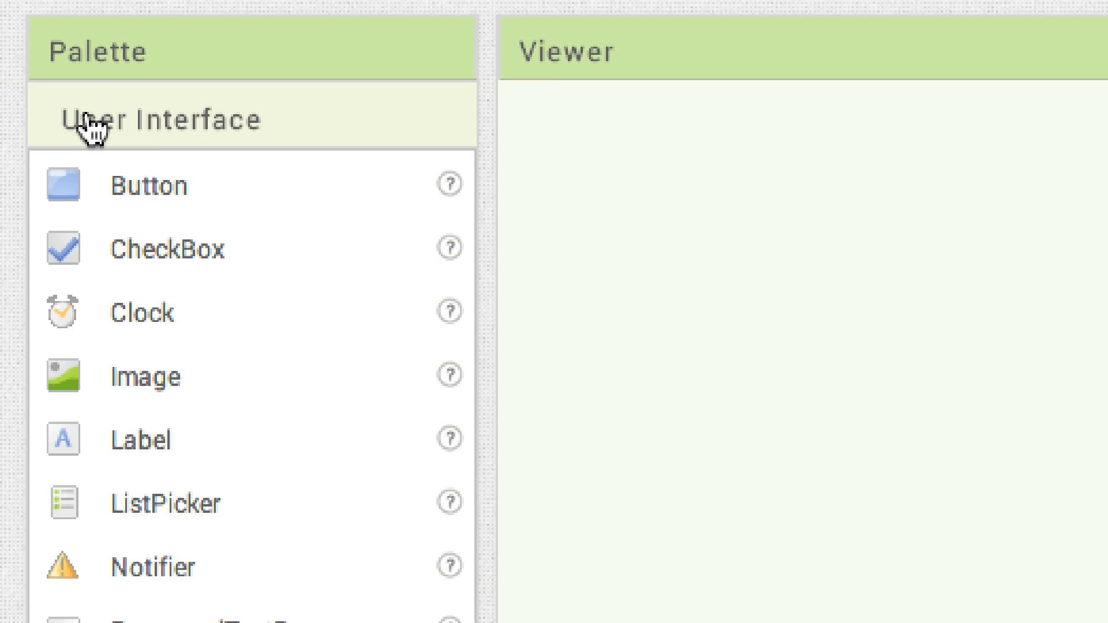
pyautogui.moveTo(141, 377); pyautogui.dragTo(568, 389)
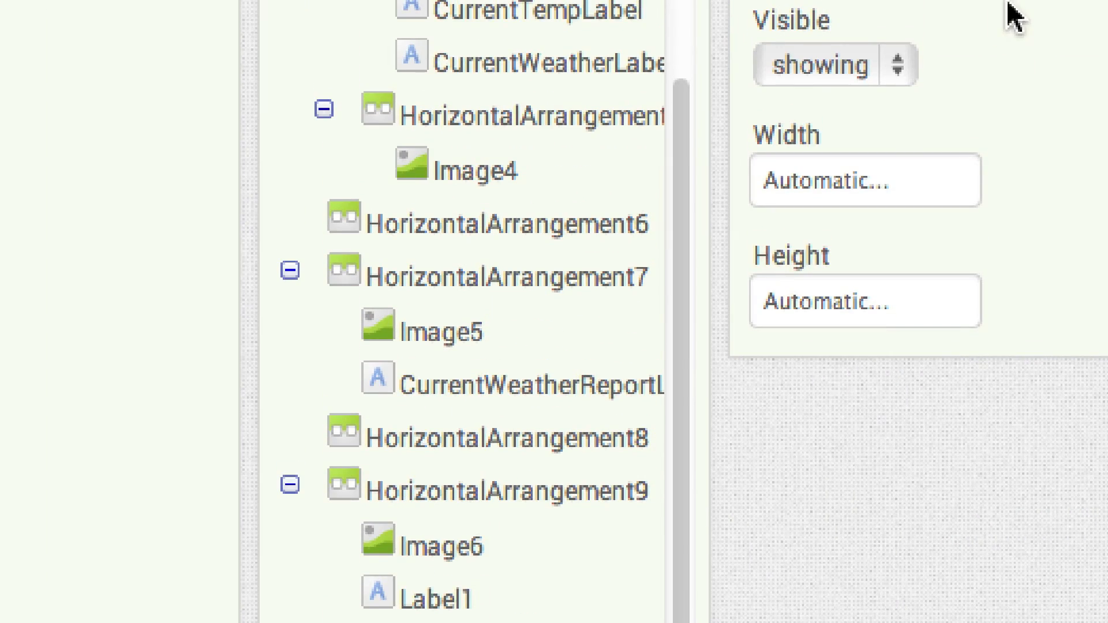
pyautogui.click(858, 178)
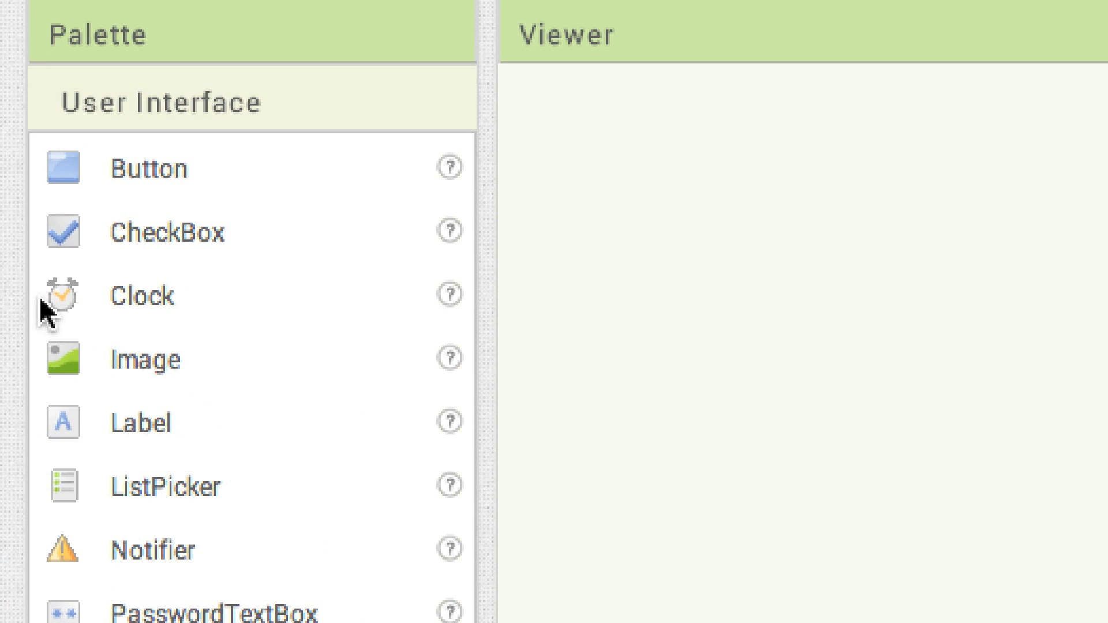
# Add an Image in the table's second cell and set its picture to LowTemp.png
pyautogui.moveTo(64, 356); pyautogui.dragTo(608, 579)
pyautogui.moveTo(1062, 607); pyautogui.dragTo(477, 413)
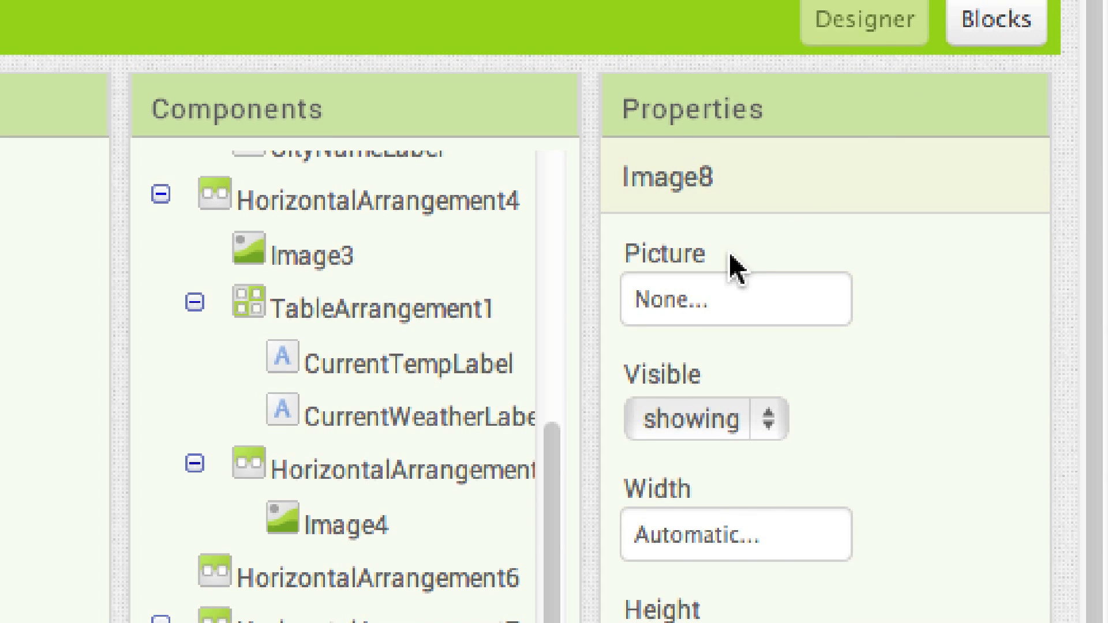
pyautogui.click(742, 296)
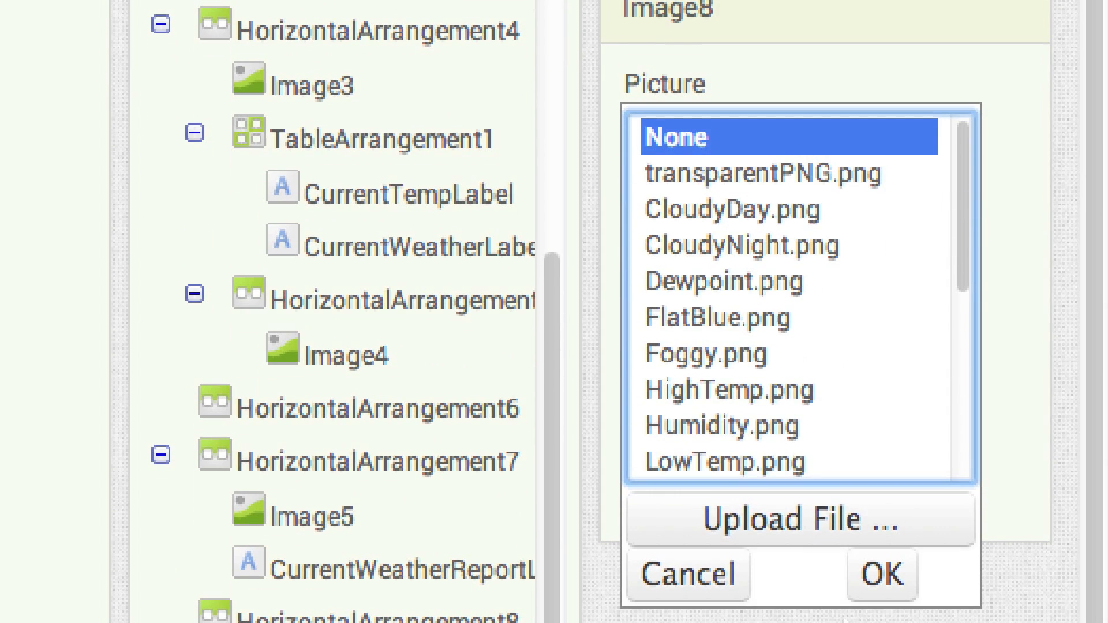
pyautogui.click(732, 462)
pyautogui.click(881, 574)
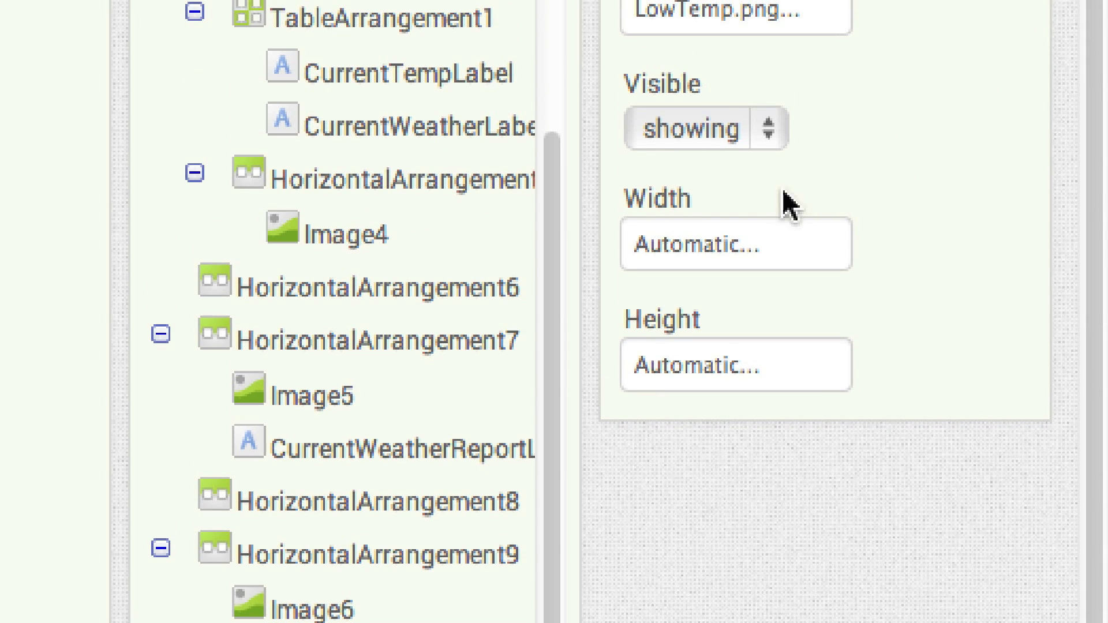
# Set the low-temperature image's width to 12 pixels
pyautogui.click(716, 248)
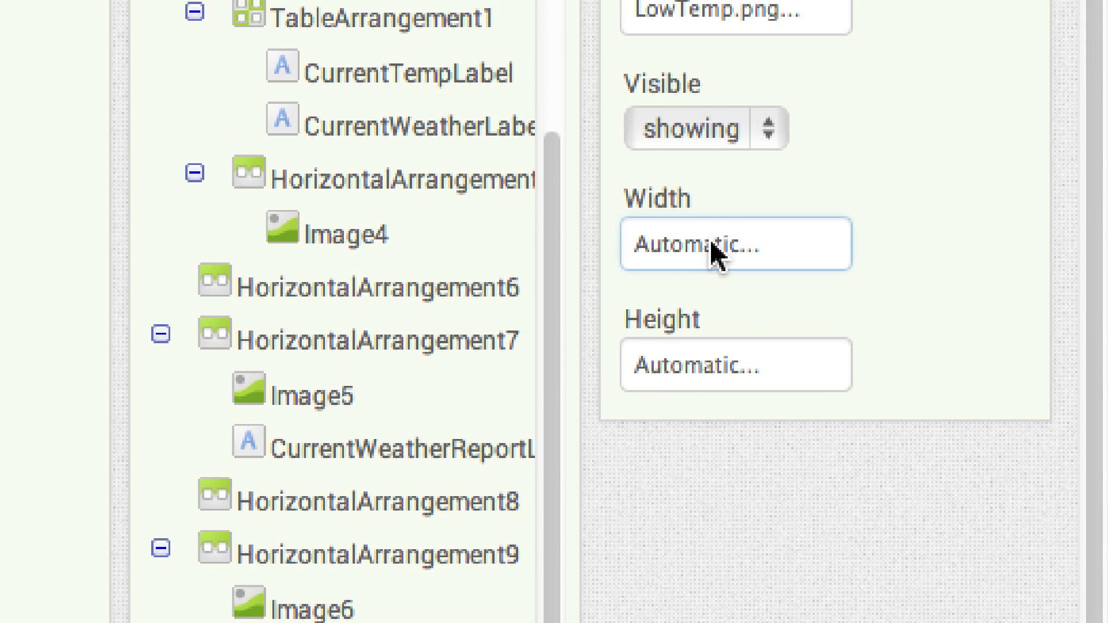
pyautogui.click(681, 324)
pyautogui.write('12')
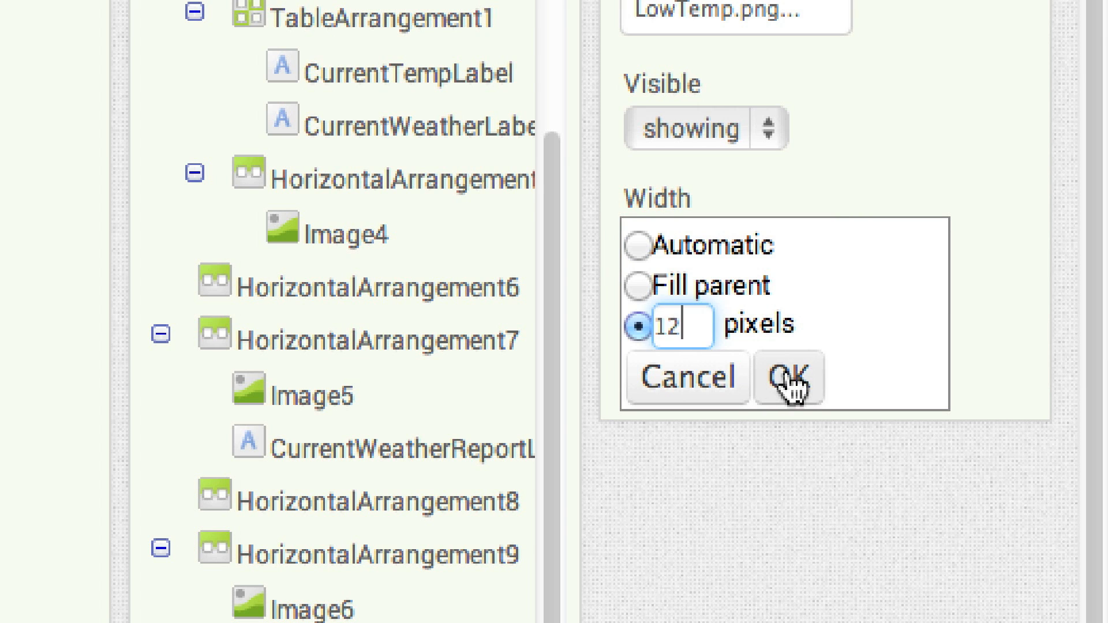
pyautogui.click(790, 378)
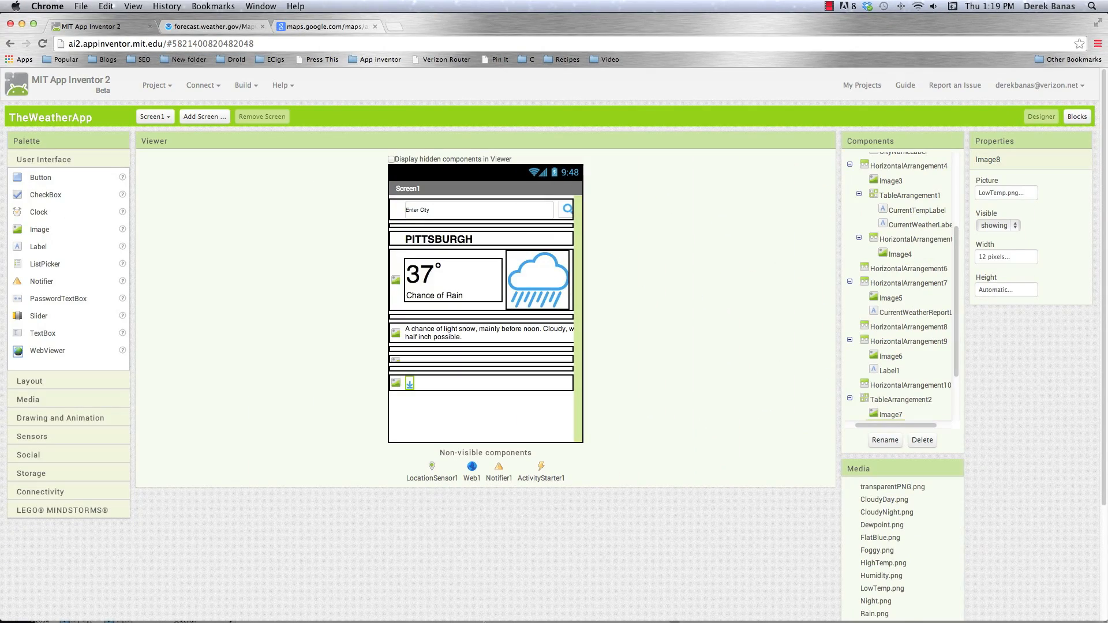
# Check the row spacing in the Illustrator mockup, then add a Label with empty text beside the low-temperature image in App Inventor
pyautogui.moveTo(484, 622)
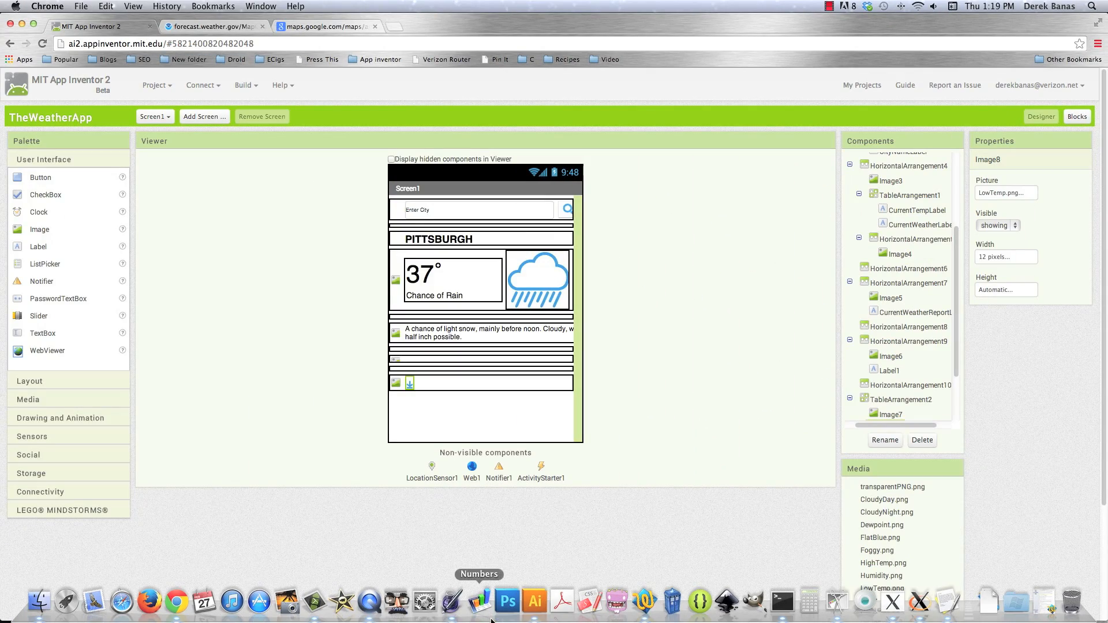
pyautogui.click(535, 602)
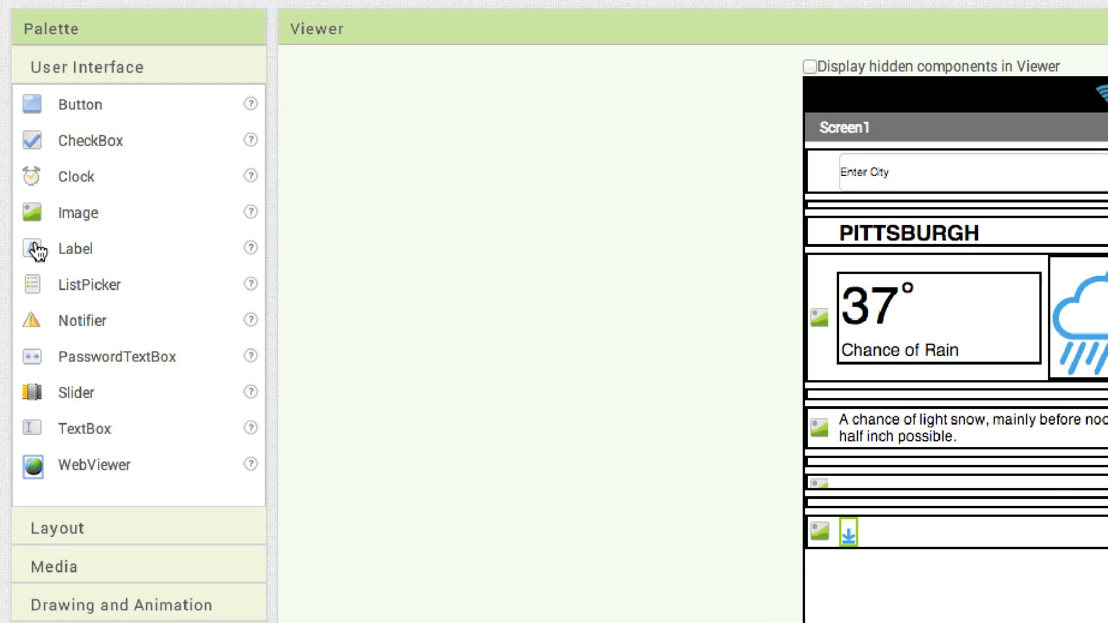
pyautogui.moveTo(34, 248)
pyautogui.mouseDown()
pyautogui.moveTo(254, 294)
pyautogui.moveTo(988, 614)
pyautogui.moveTo(916, 445)
pyautogui.moveTo(909, 451)
pyautogui.mouseUp()
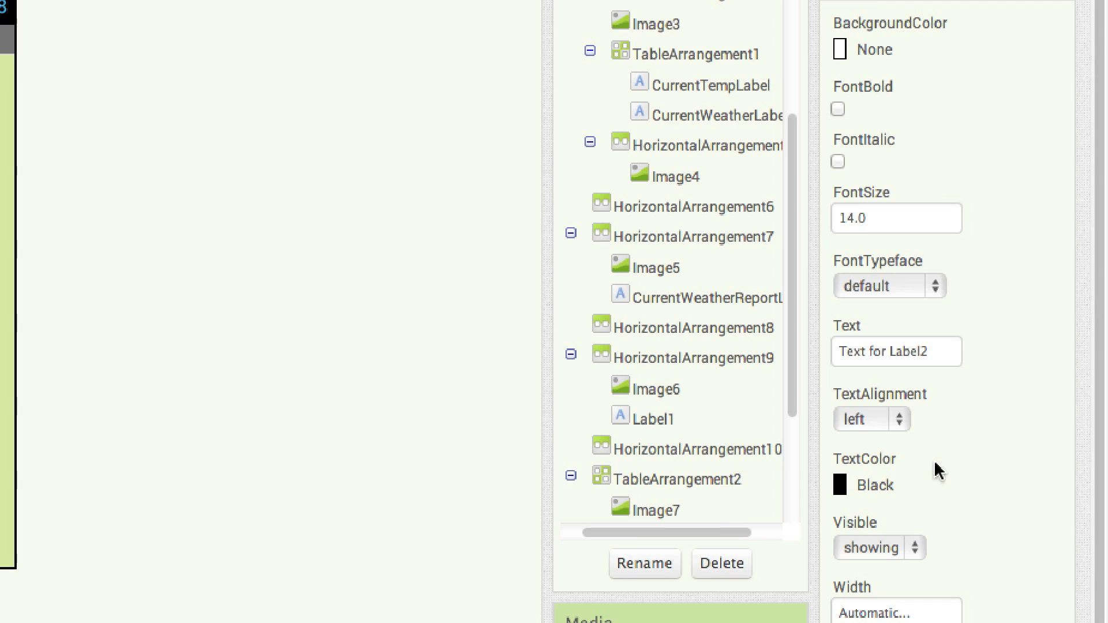
pyautogui.hotkey('ctrl', 'a')
pyautogui.press('BackSpace')
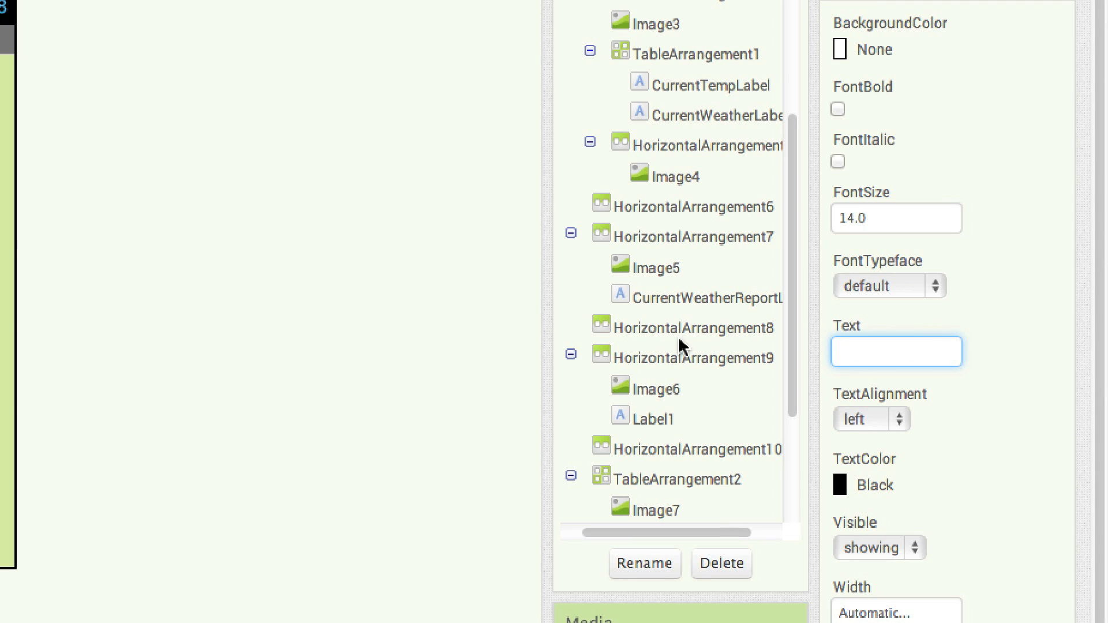
# Set the empty spacer label's width to 19 pixels
pyautogui.scroll(-4, 902, 484)
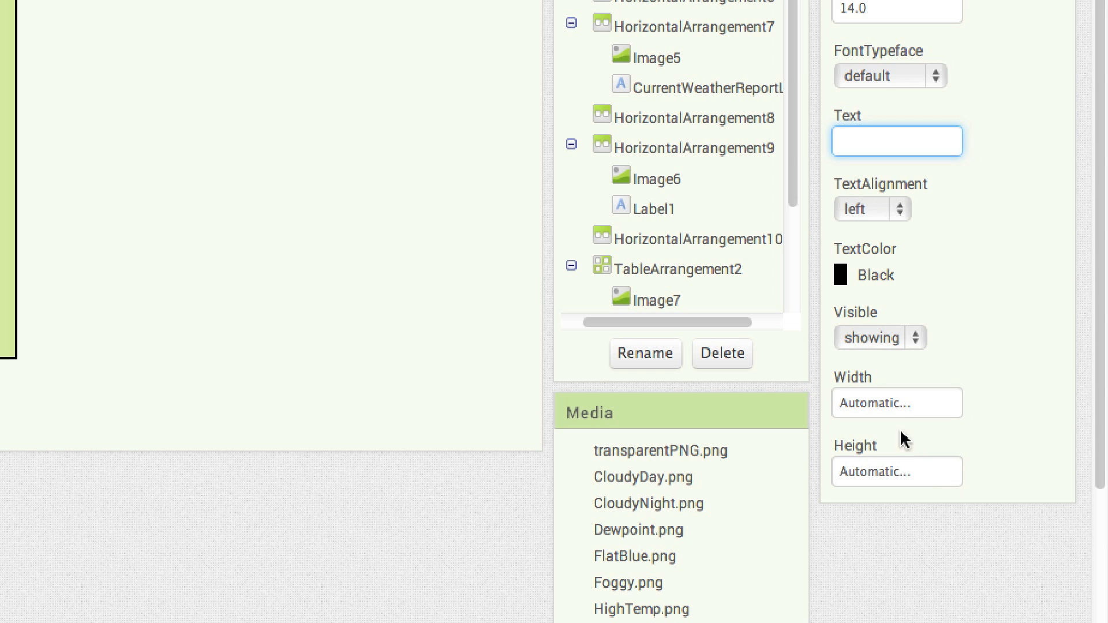
pyautogui.click(881, 406)
pyautogui.click(859, 448)
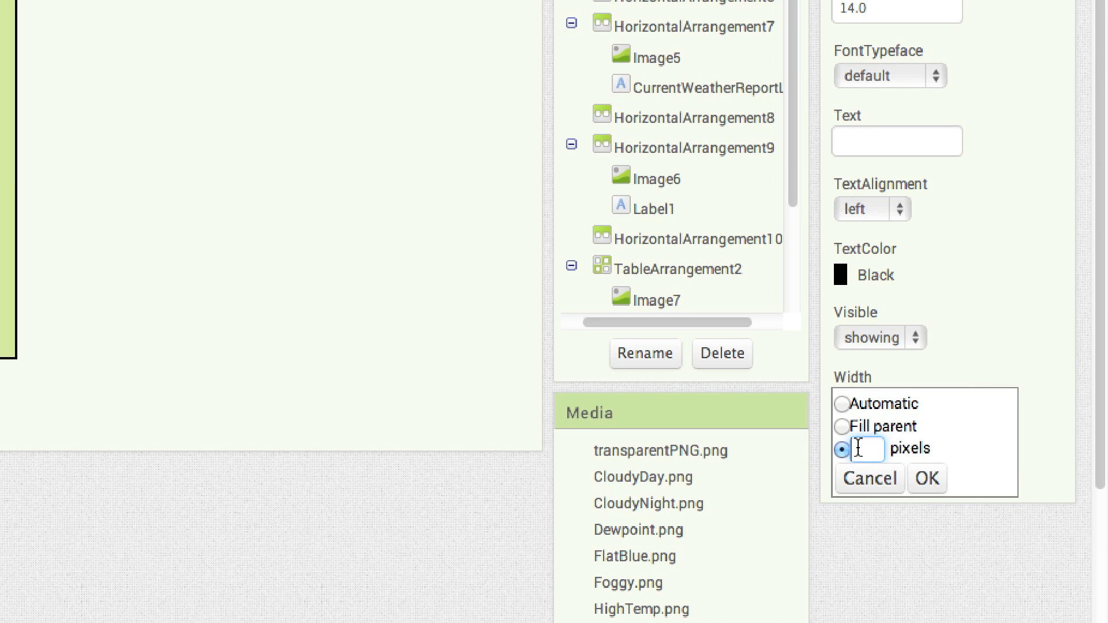
pyautogui.write('19')
pyautogui.click(927, 478)
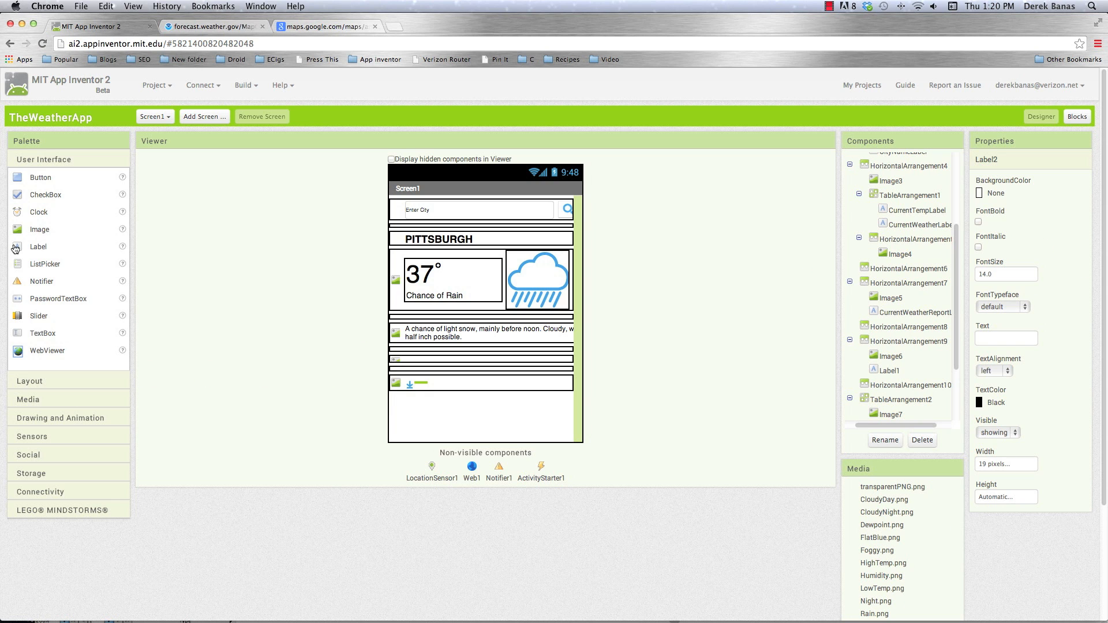
# Add a Label with the text 19° after the empty spacer in the table and set its width to 43 pixels
pyautogui.moveTo(18, 250); pyautogui.dragTo(424, 384)
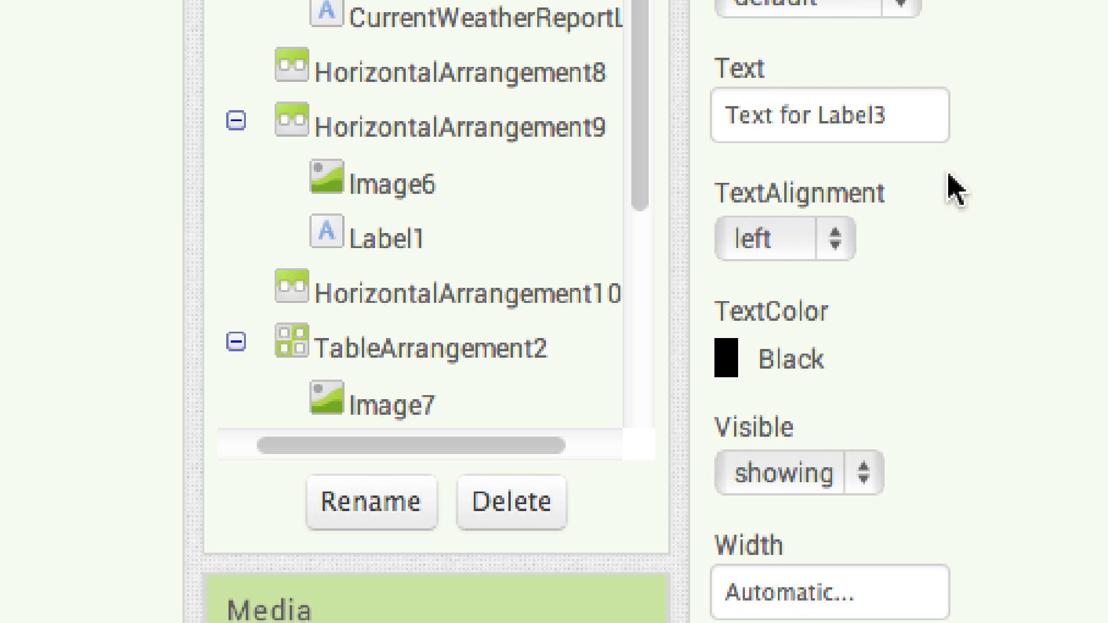
pyautogui.moveTo(910, 109); pyautogui.dragTo(636, 112)
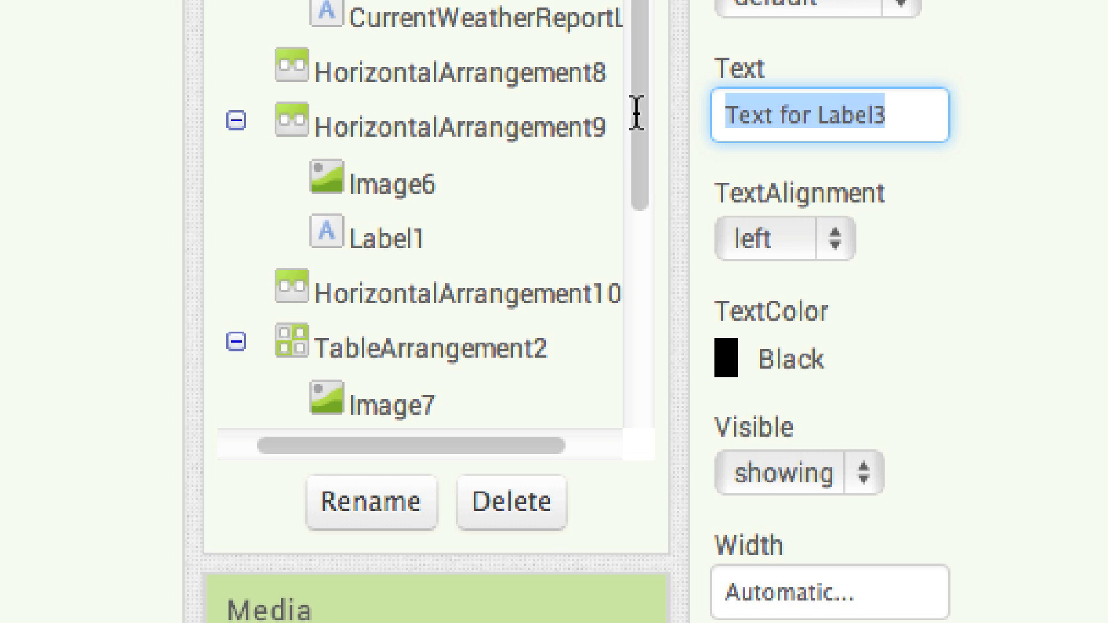
pyautogui.write('19')
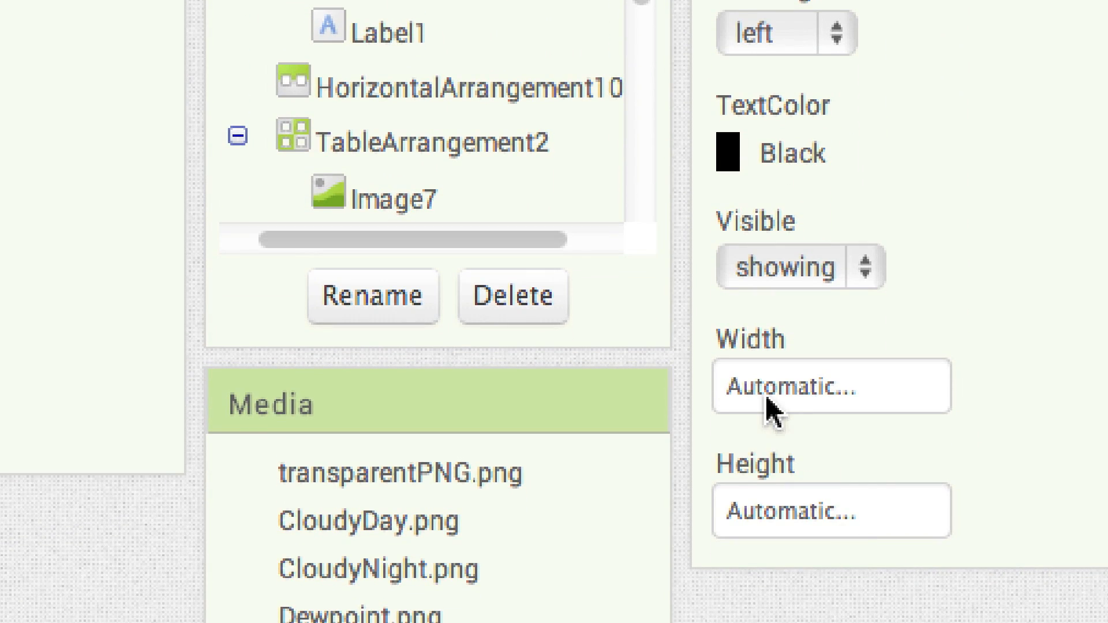
pyautogui.click(762, 470)
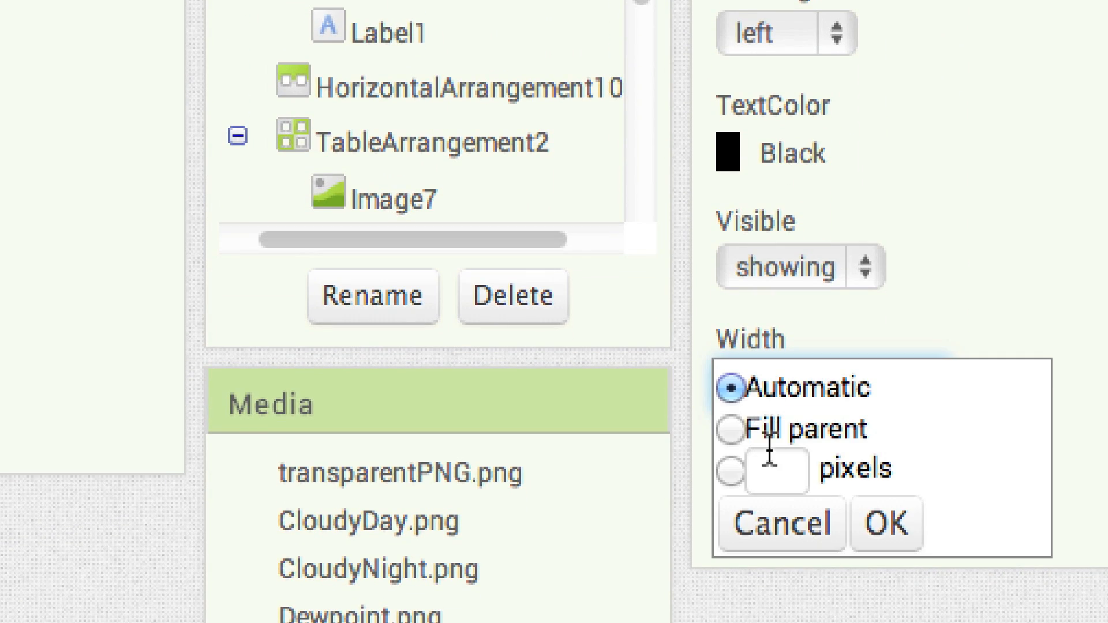
pyautogui.click(770, 470)
pyautogui.write('43')
pyautogui.click(872, 521)
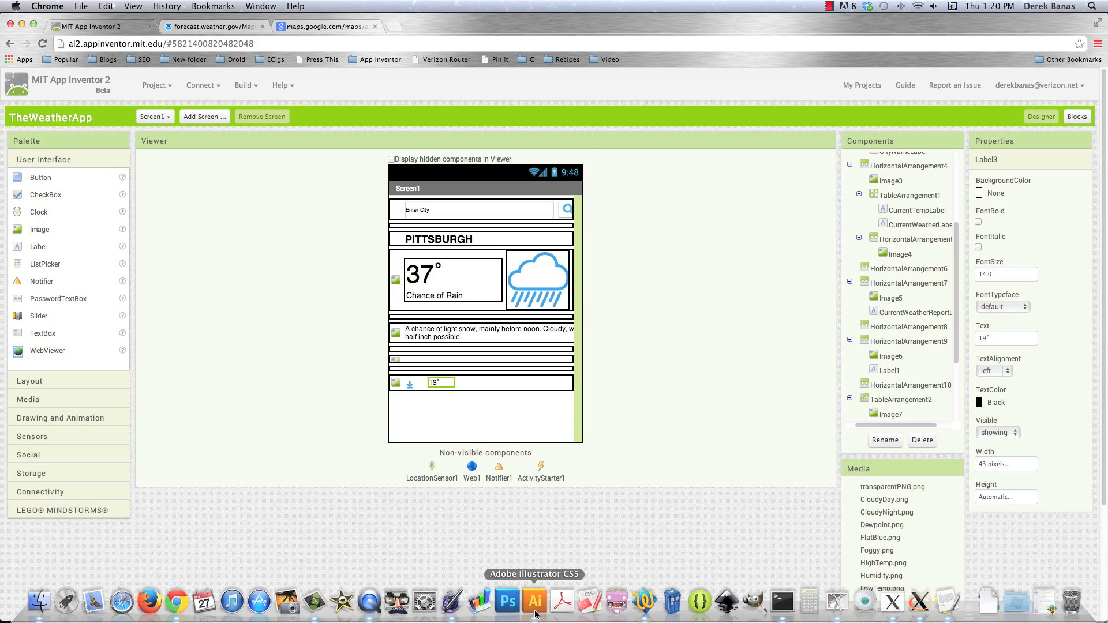
# Check the Illustrator mockup, then add an Image after the 19° label in App Inventor and set its picture to Dewpoint.png
pyautogui.click(545, 603)
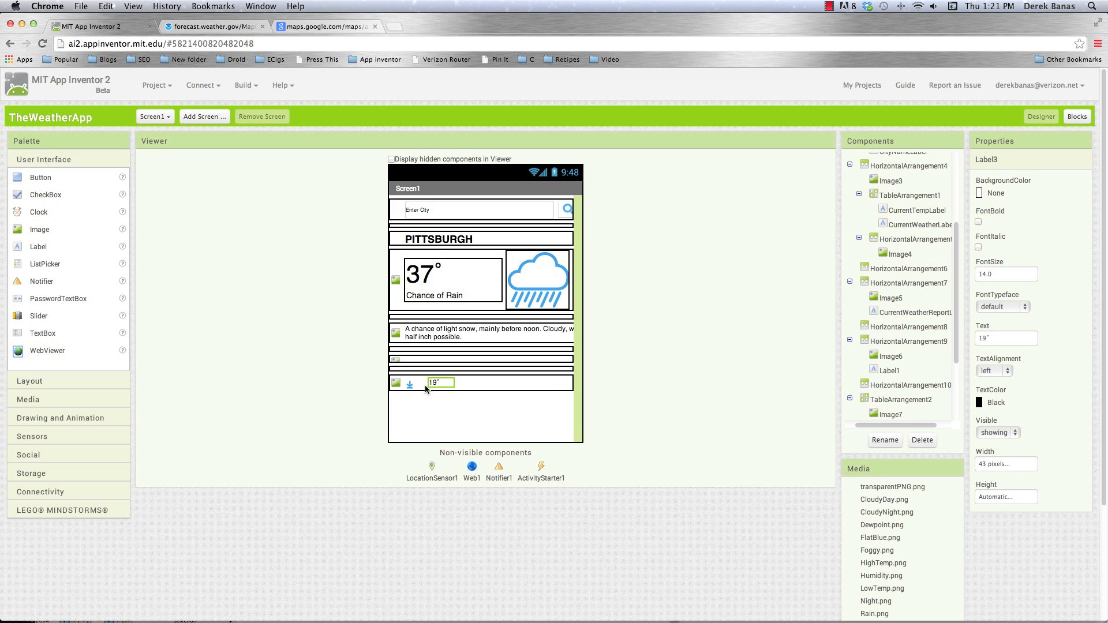
pyautogui.moveTo(255, 331); pyautogui.dragTo(445, 382)
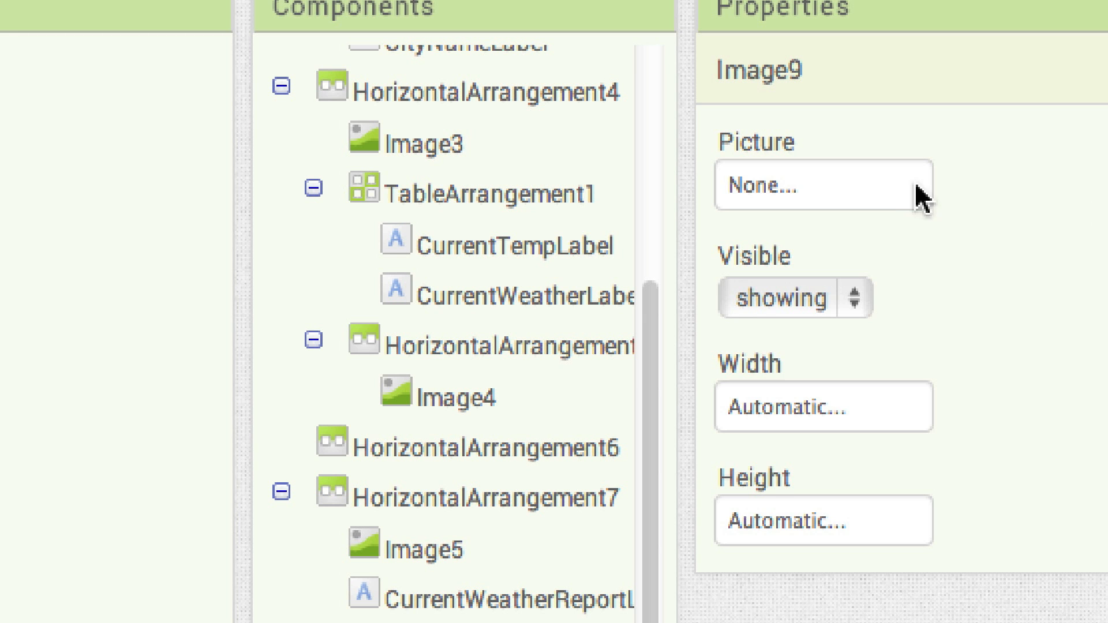
pyautogui.click(1004, 193)
pyautogui.click(838, 326)
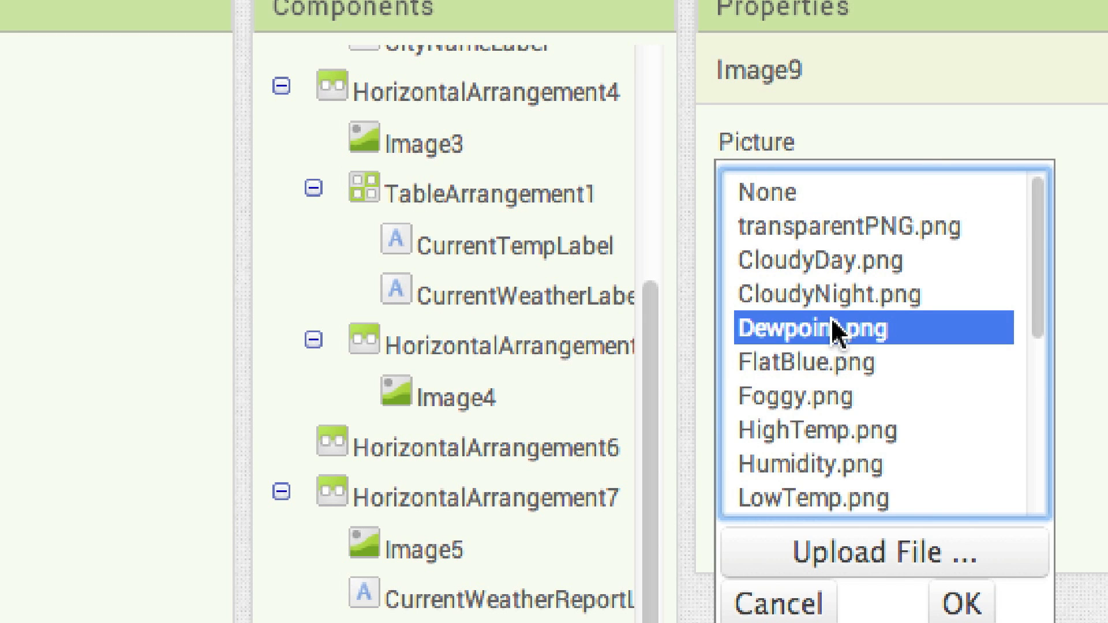
pyautogui.click(970, 602)
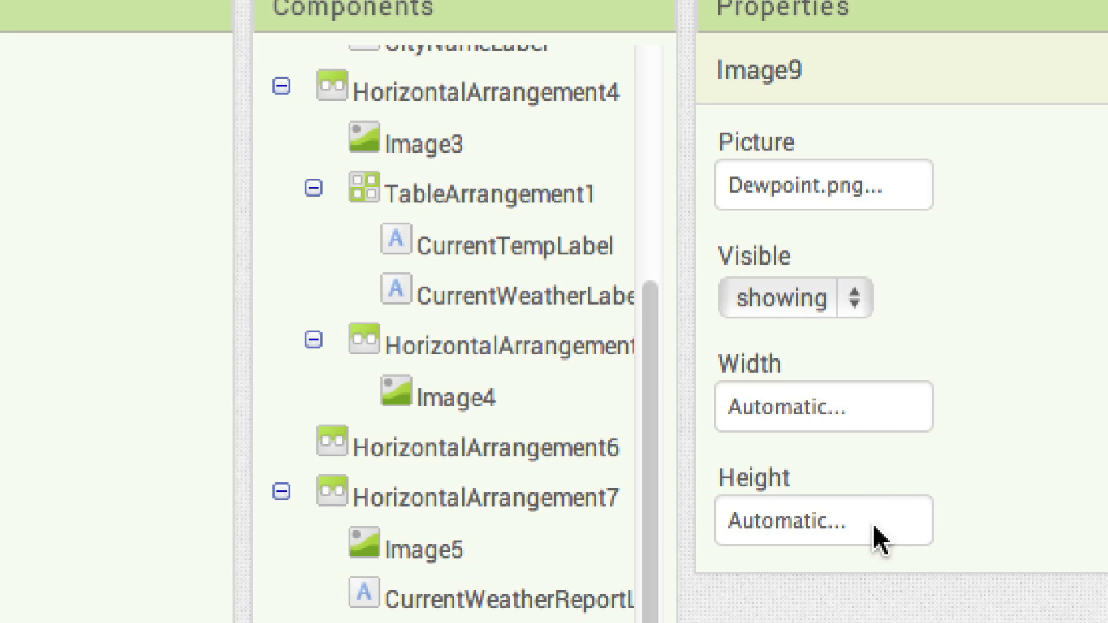
# Set the dew point image's width to 12 pixels
pyautogui.click(776, 407)
pyautogui.click(779, 479)
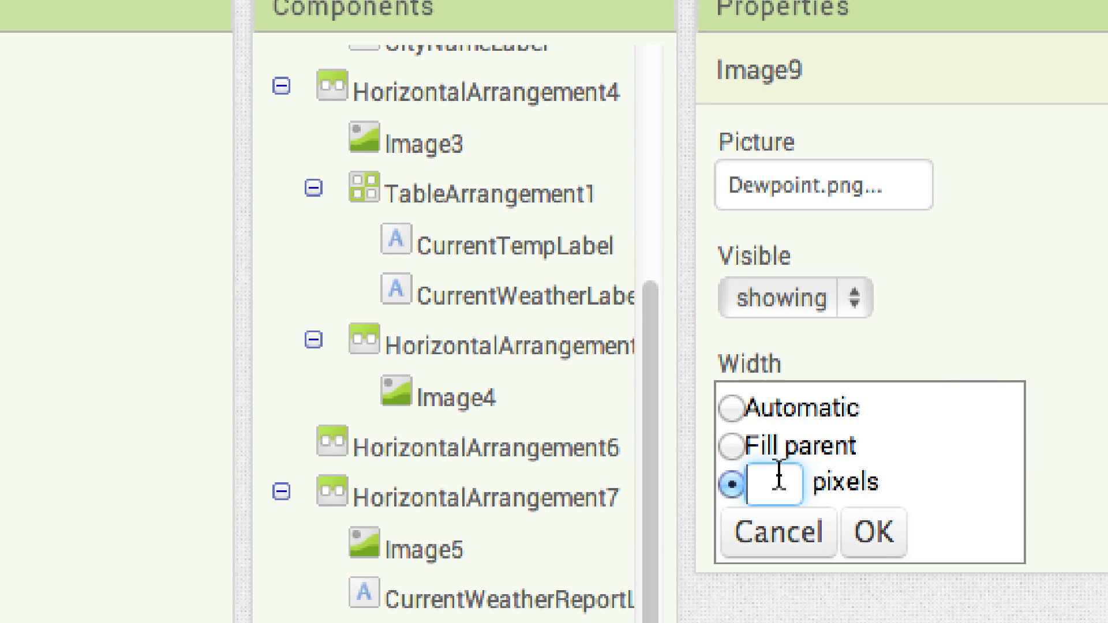
pyautogui.write('12')
pyautogui.click(874, 532)
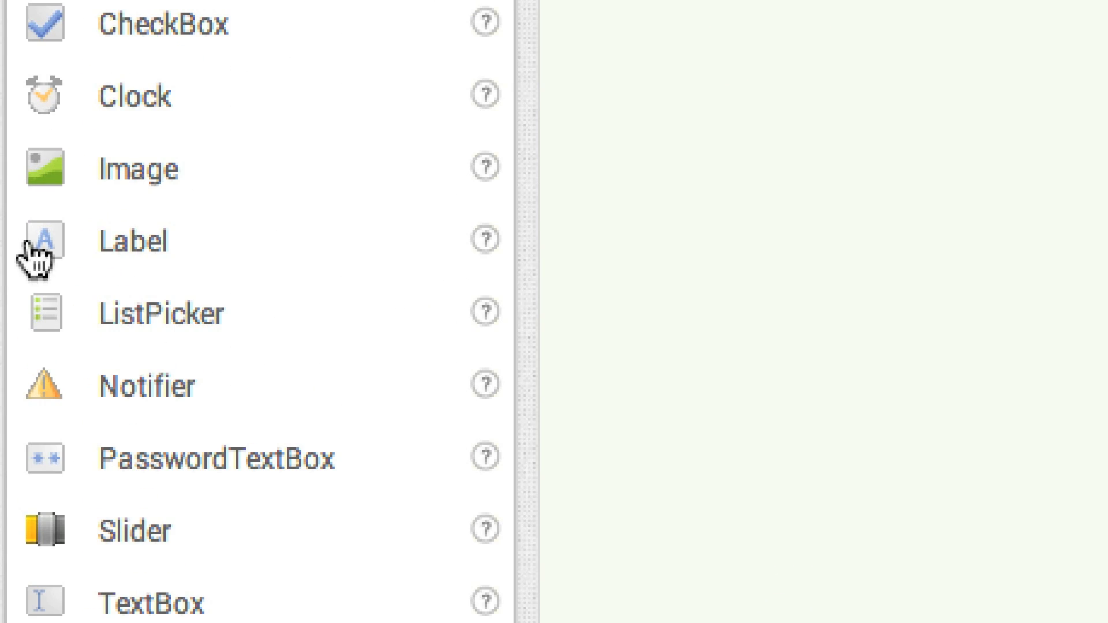
# Add a Label with empty text after the dew point image and set its width to 19 pixels
pyautogui.moveTo(35, 254); pyautogui.dragTo(408, 452)
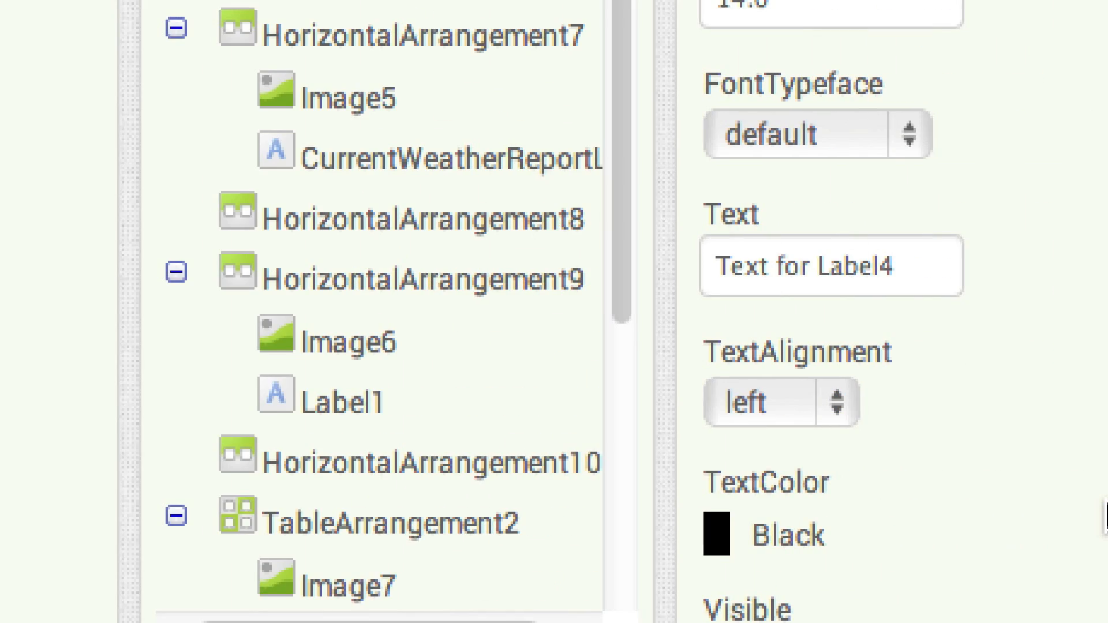
pyautogui.tripleClick(866, 270)
pyautogui.press('BackSpace')
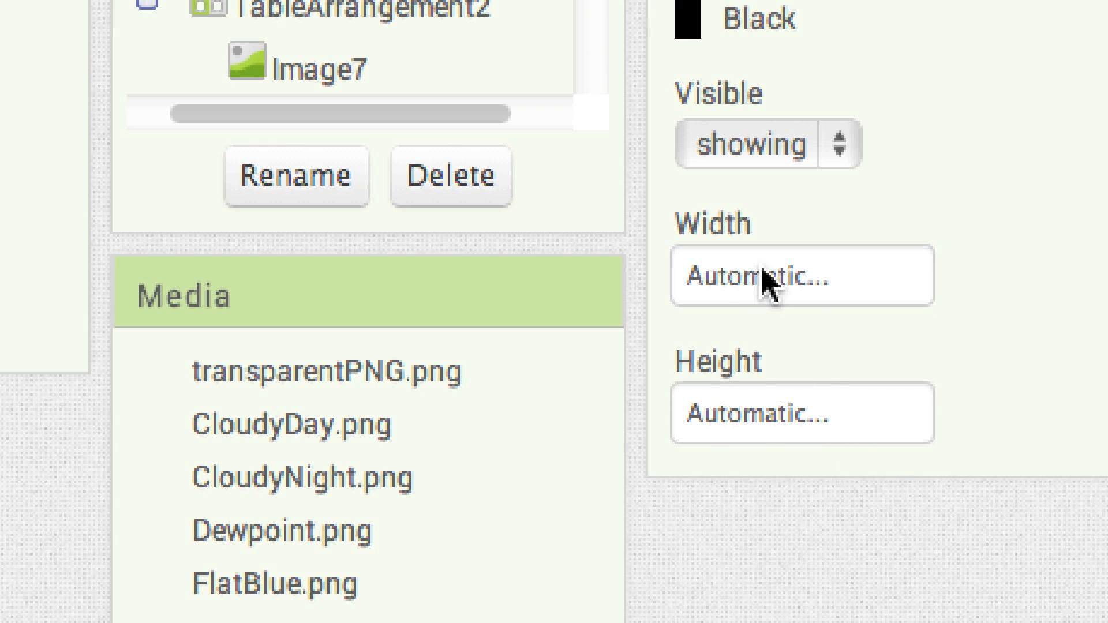
pyautogui.click(768, 280)
pyautogui.click(733, 357)
pyautogui.write('19')
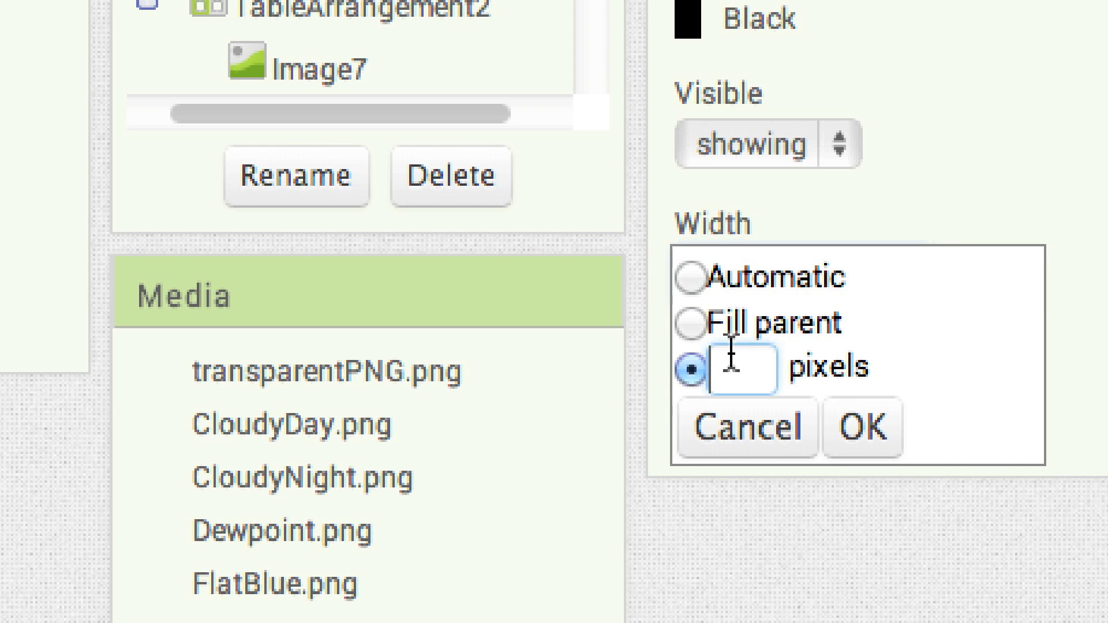
pyautogui.click(865, 434)
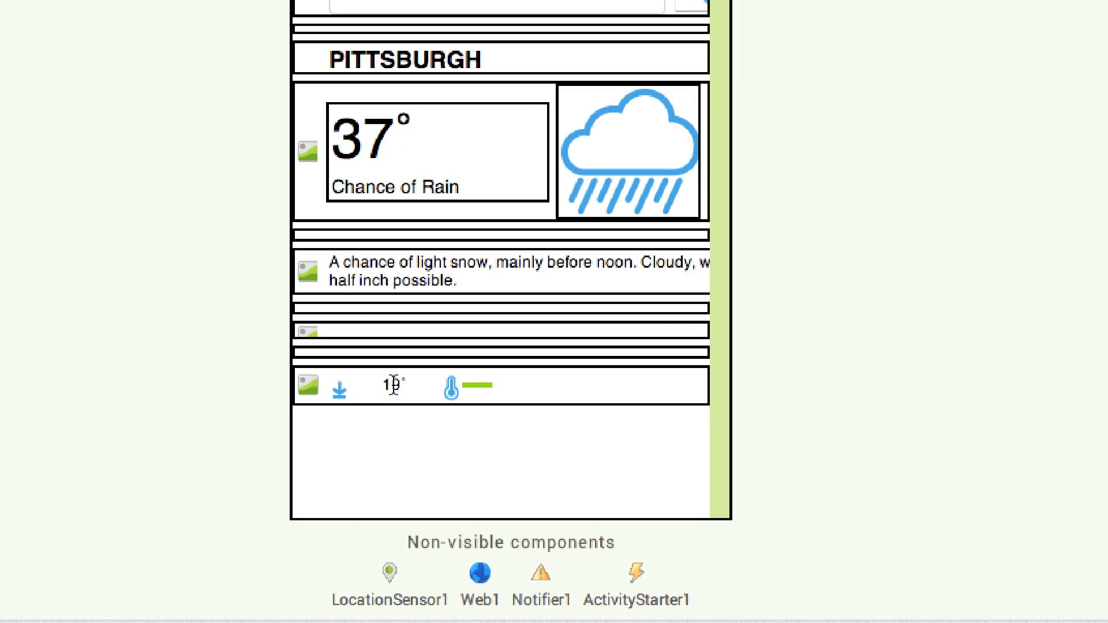
# Rename the 19° label to CurrentLowLabel
pyautogui.click(393, 385)
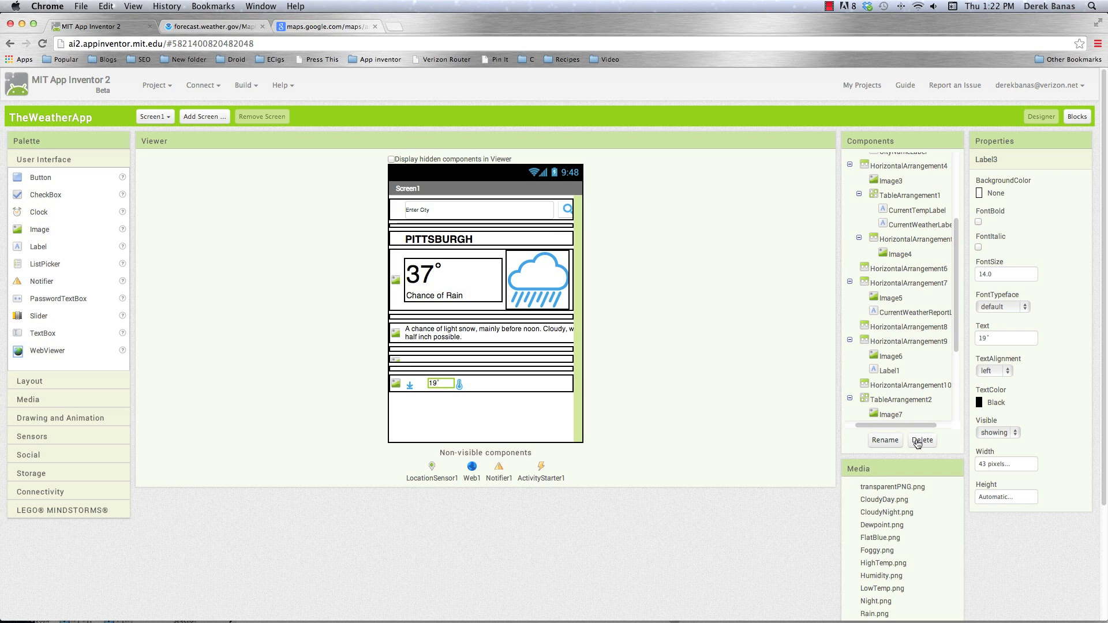
pyautogui.click(885, 441)
pyautogui.press('BackSpace')
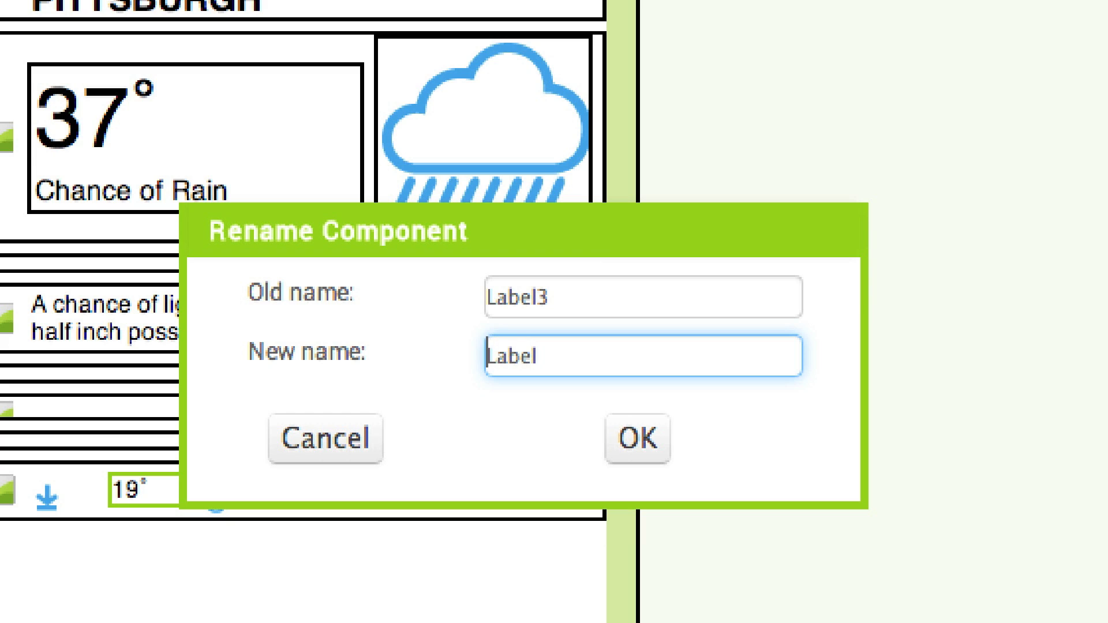
pyautogui.write('CurrentLow')
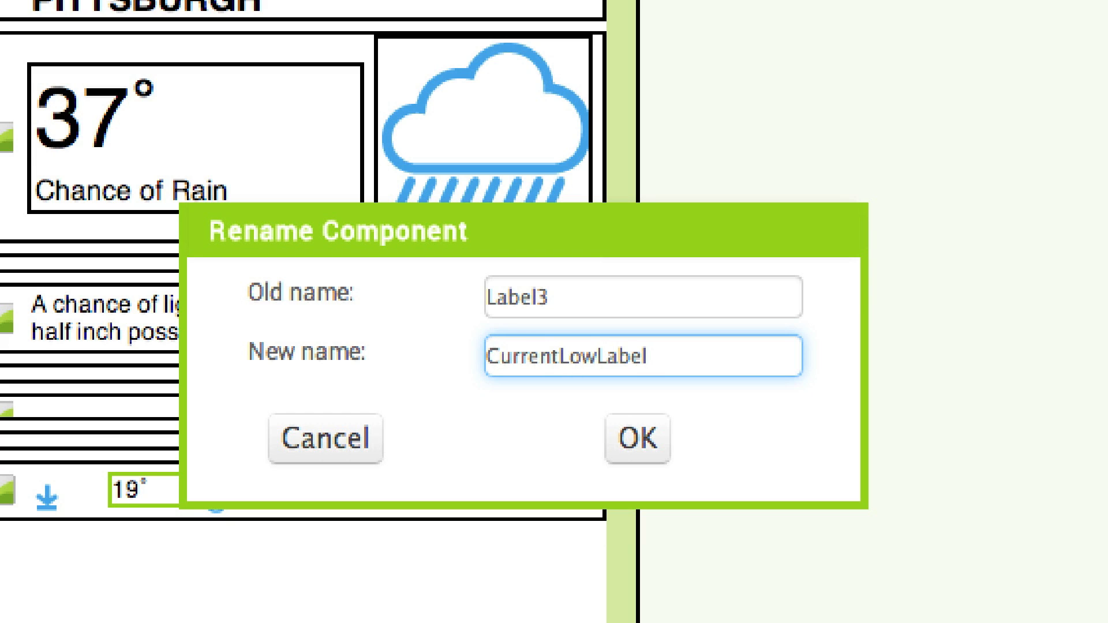
pyautogui.click(645, 444)
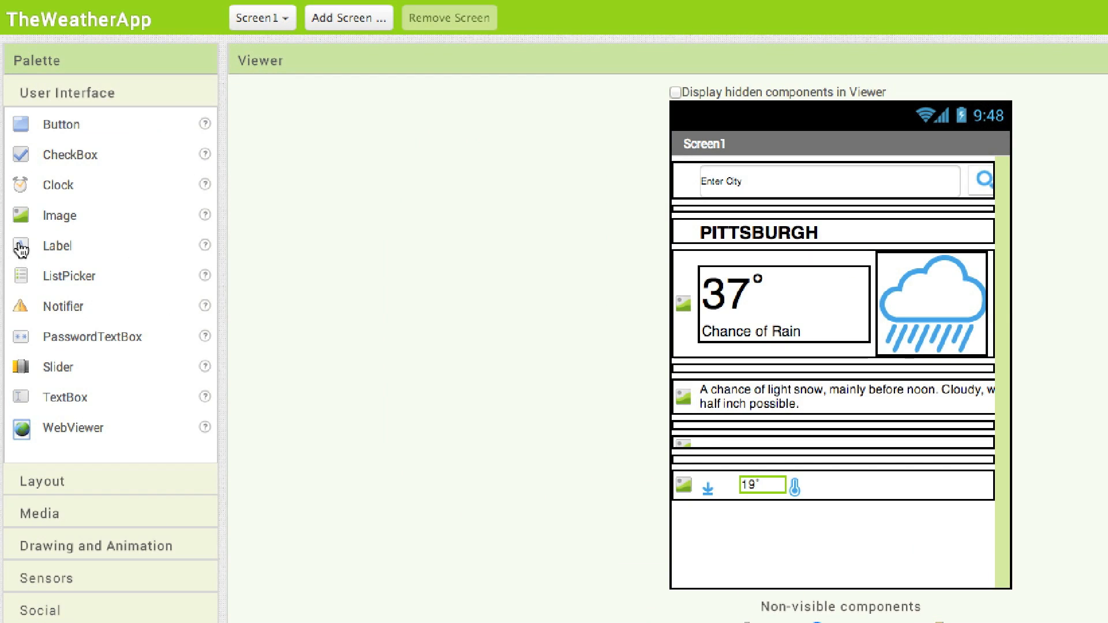
# Add a Label with the text 22 after the dew point spacer and set its width to 36 pixels
pyautogui.moveTo(17, 248); pyautogui.dragTo(473, 395)
pyautogui.moveTo(819, 506); pyautogui.dragTo(843, 490)
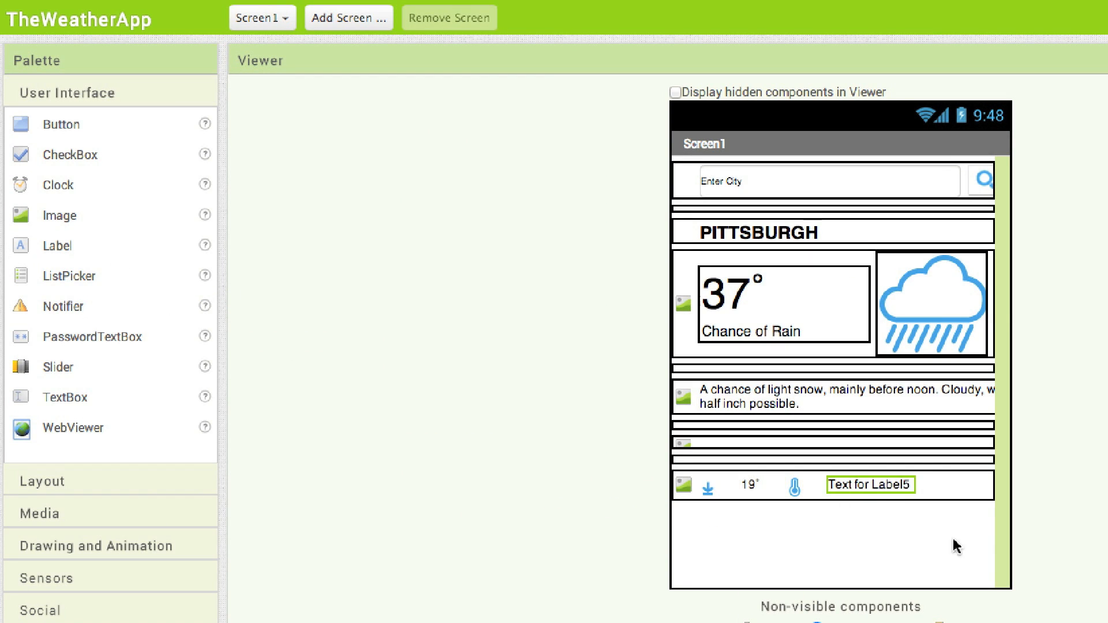
pyautogui.click(929, 407)
pyautogui.press('BackSpace')
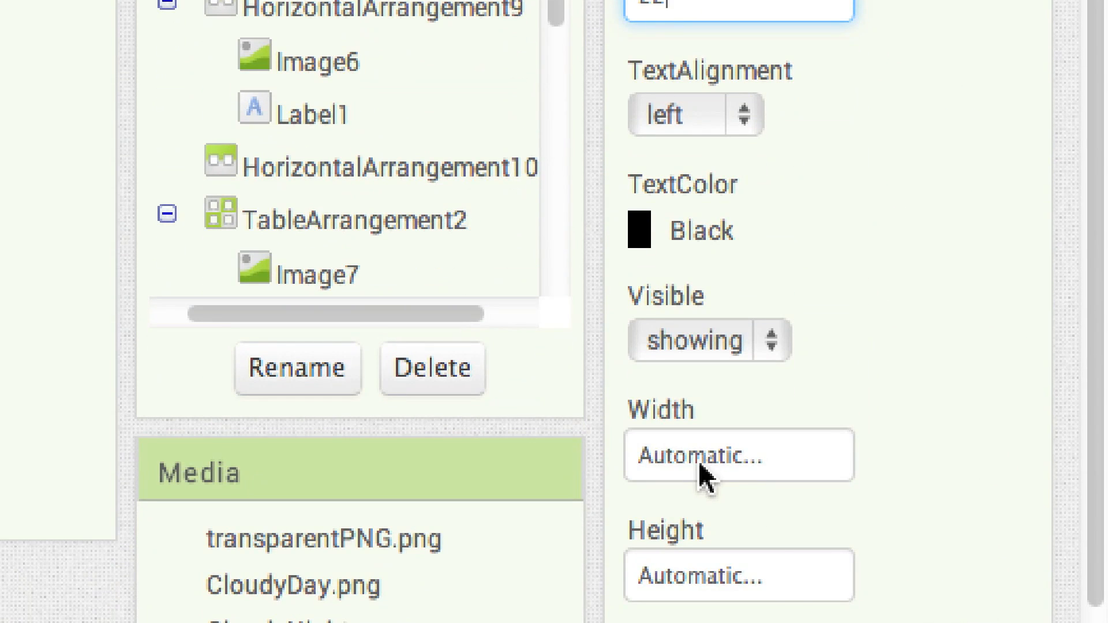
pyautogui.click(703, 456)
pyautogui.click(687, 535)
pyautogui.write('36')
pyautogui.click(787, 584)
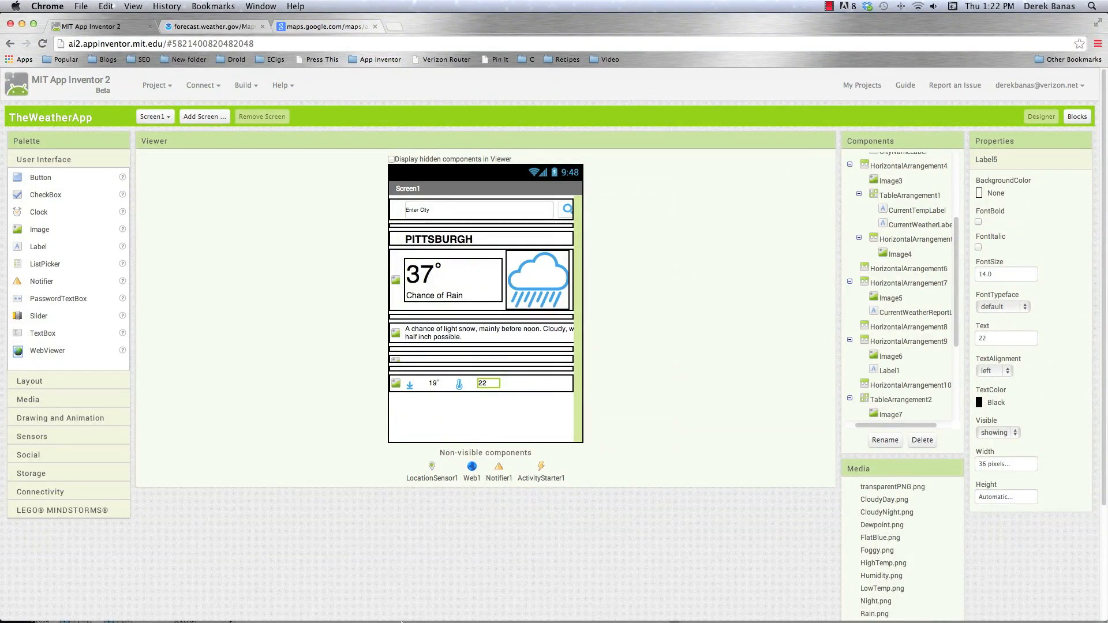
# Check the detail row spacing in the Illustrator mockup, then add an Image after the 22 label in App Inventor with the picture WindChill.png
pyautogui.click(530, 609)
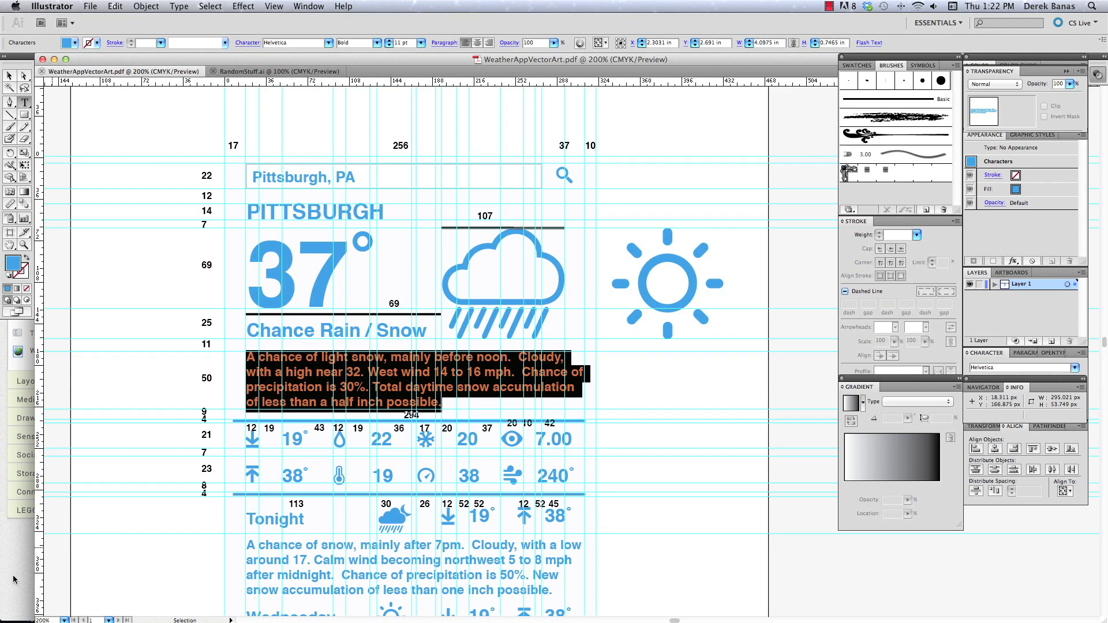
pyautogui.press('super+Tab')
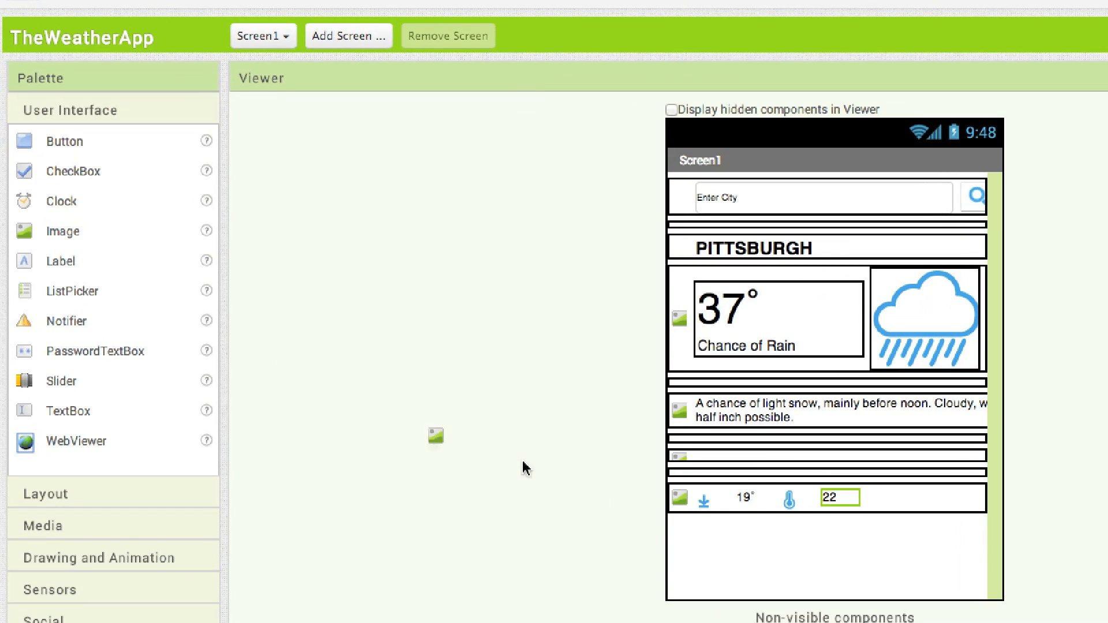
pyautogui.moveTo(808, 497); pyautogui.dragTo(867, 496)
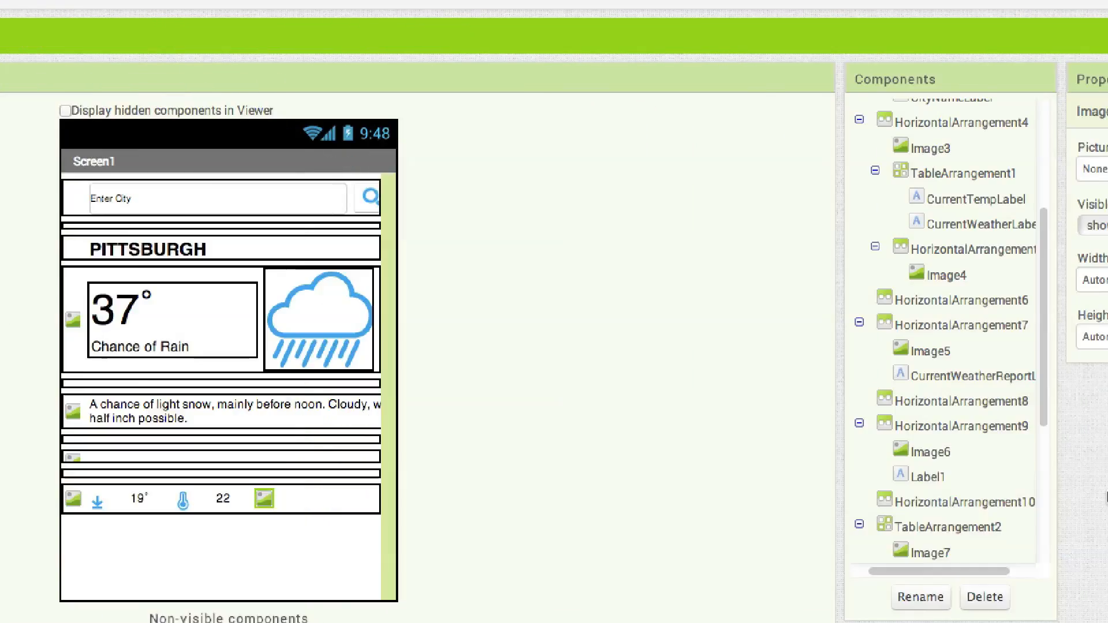
pyautogui.click(954, 171)
pyautogui.moveTo(1040, 241); pyautogui.dragTo(1039, 321)
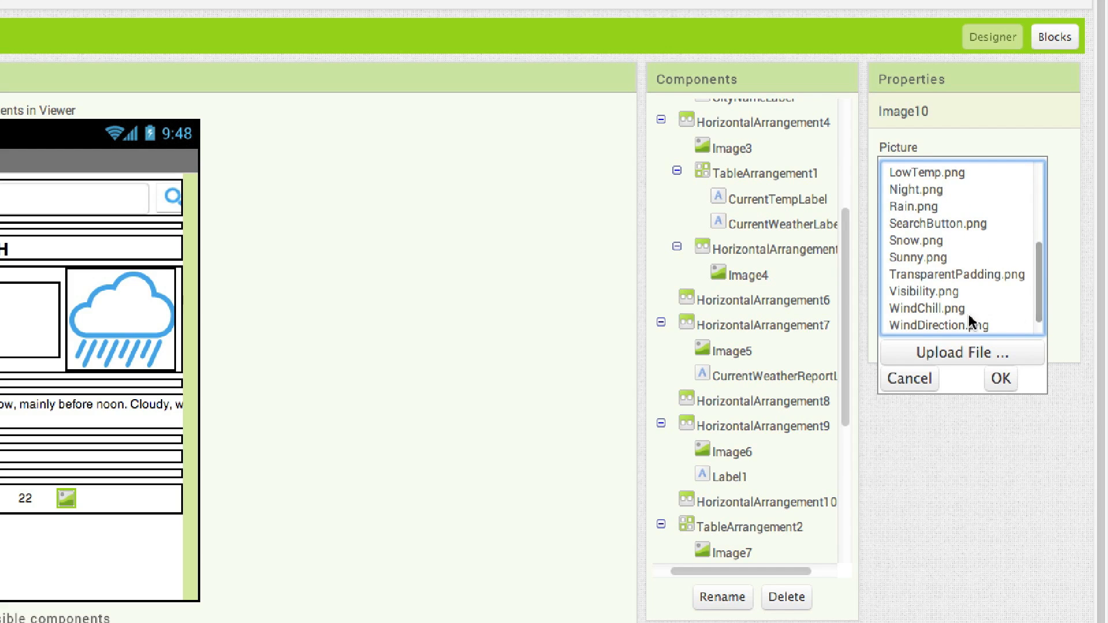
pyautogui.click(936, 310)
pyautogui.click(1000, 379)
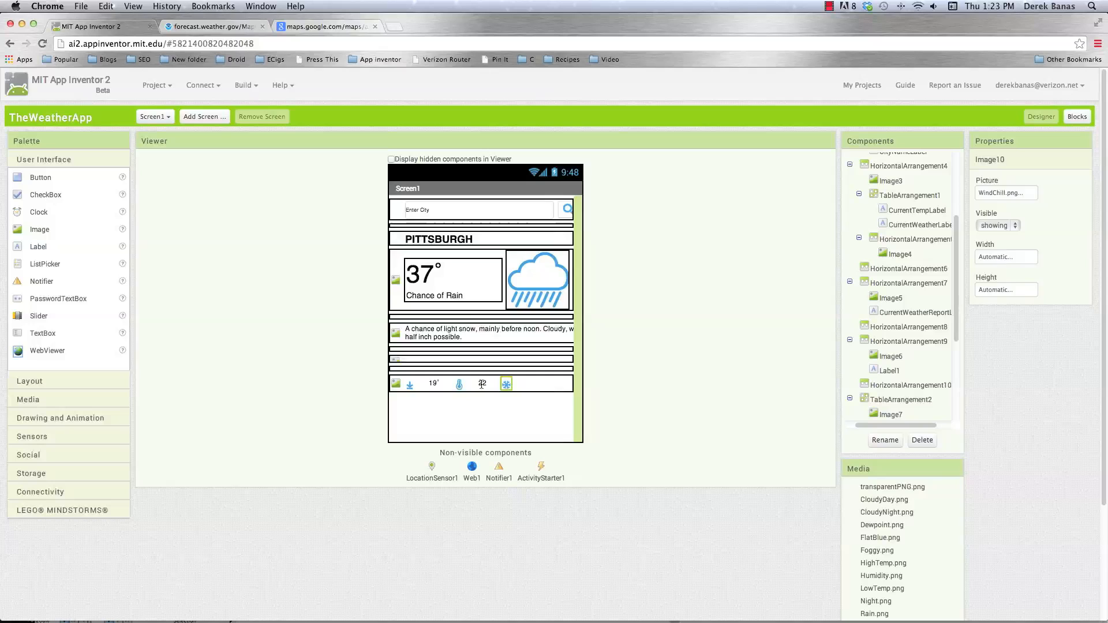
# Rename the label reading 22 to CurrentDewPointLabel
pyautogui.click(482, 384)
pyautogui.click(867, 442)
pyautogui.press('BackSpace')
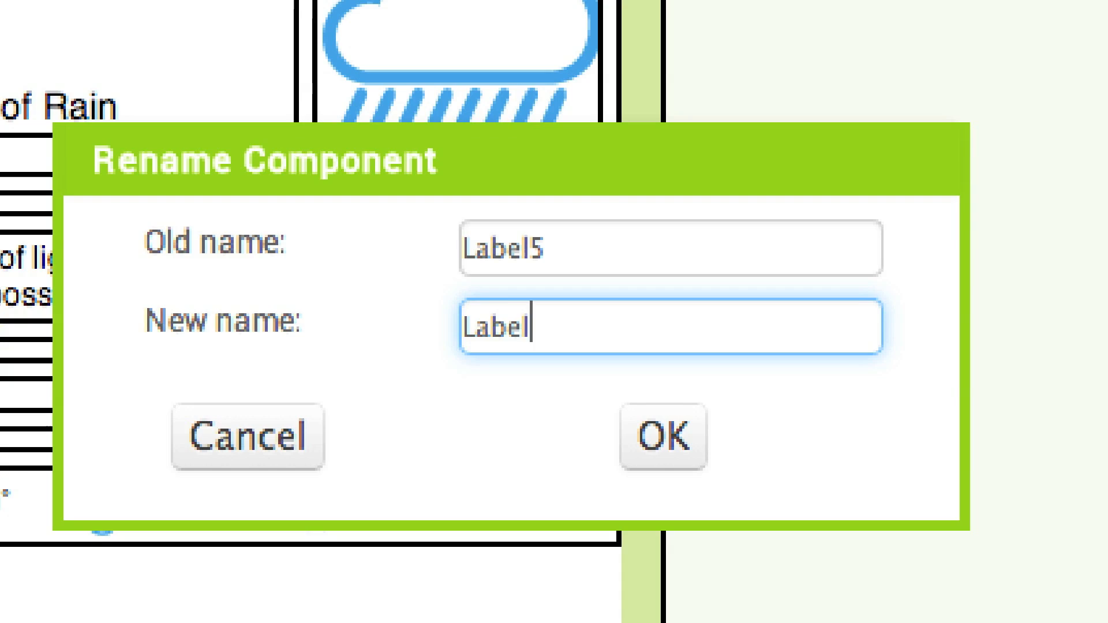
pyautogui.write('CurrentDewPoint')
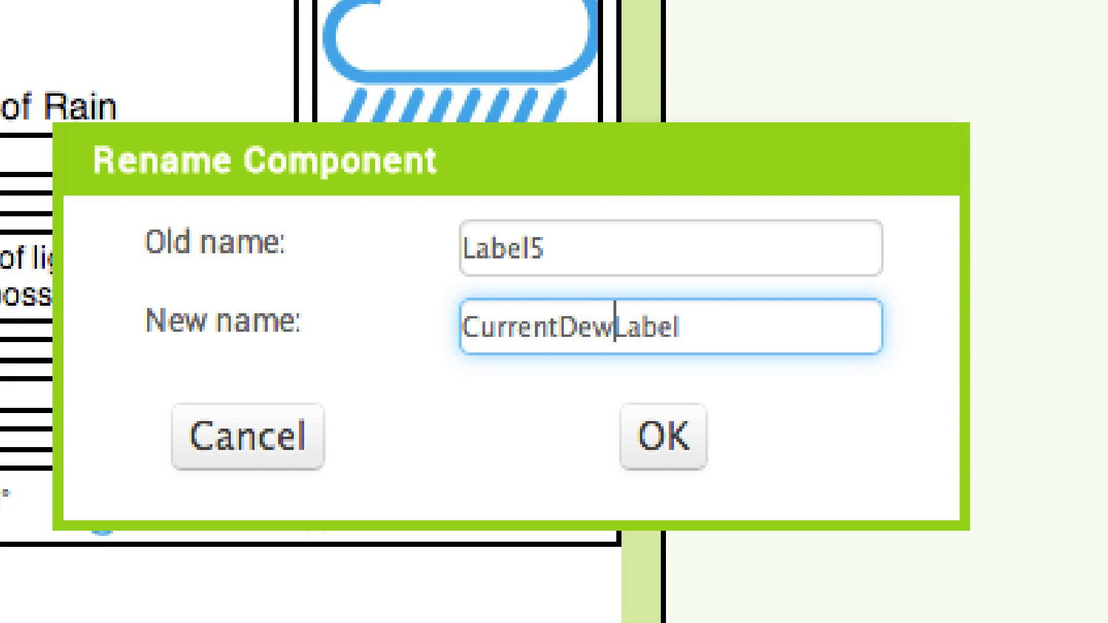
pyautogui.click(663, 437)
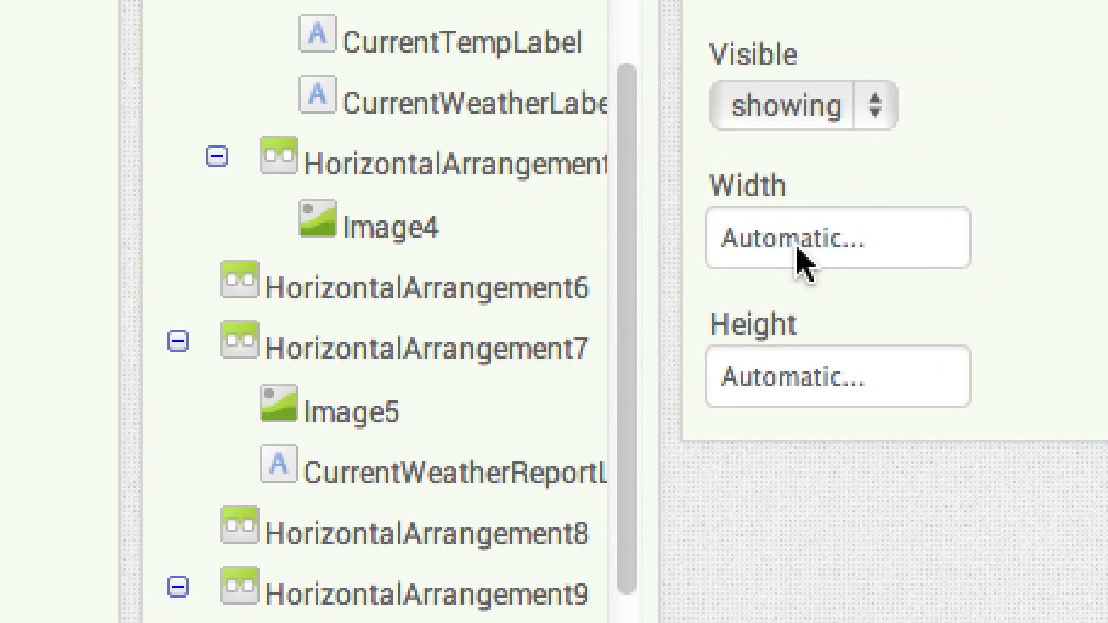
# Set the wind chill image's width to 17 pixels
pyautogui.click(865, 248)
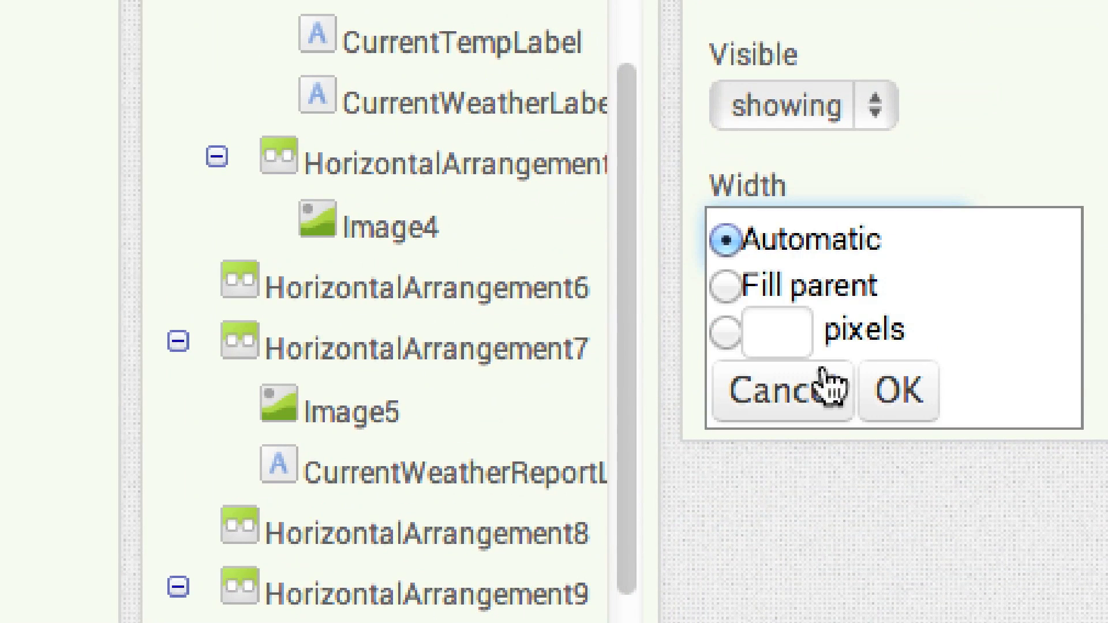
pyautogui.click(854, 312)
pyautogui.write('17')
pyautogui.click(894, 393)
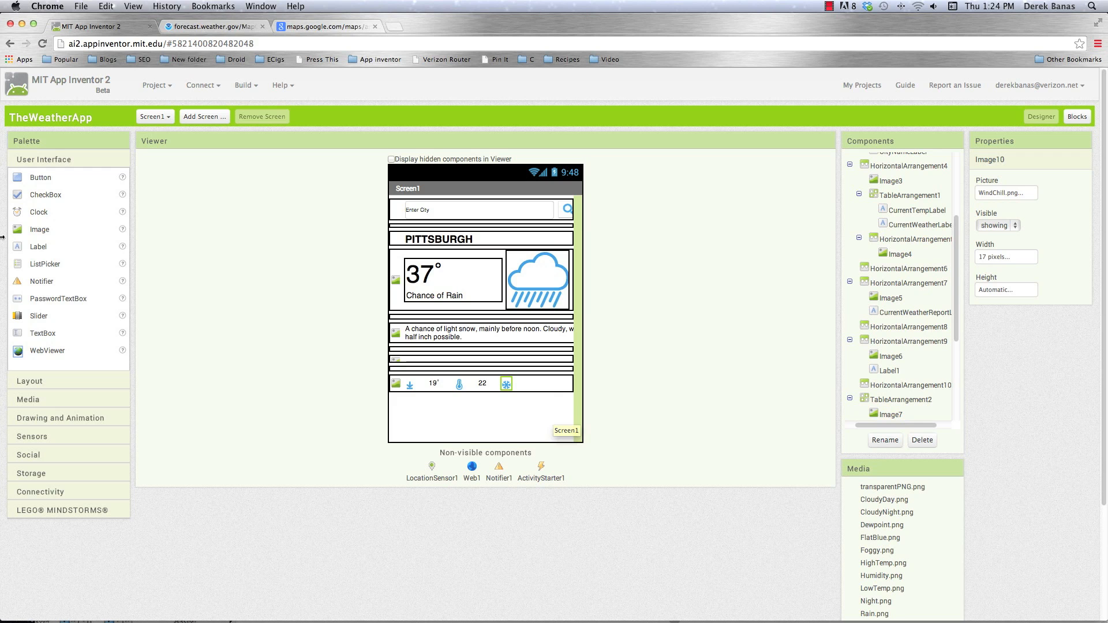
# Add a Label with empty text after the wind chill image and set its width to 20 pixels
pyautogui.moveTo(281, 329); pyautogui.dragTo(509, 385)
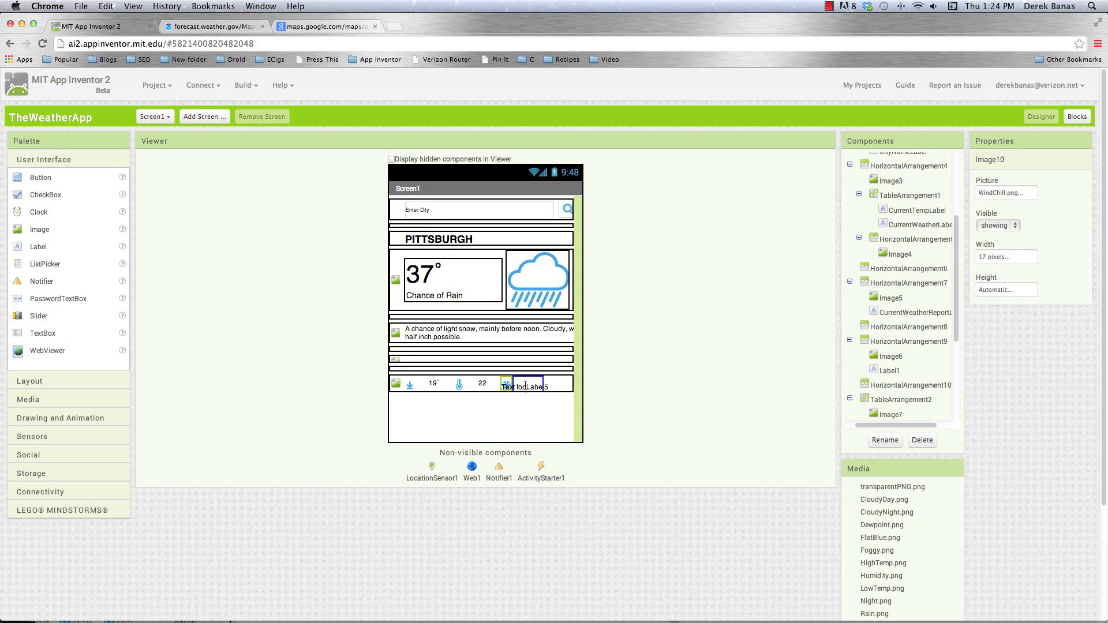
pyautogui.click(1027, 336)
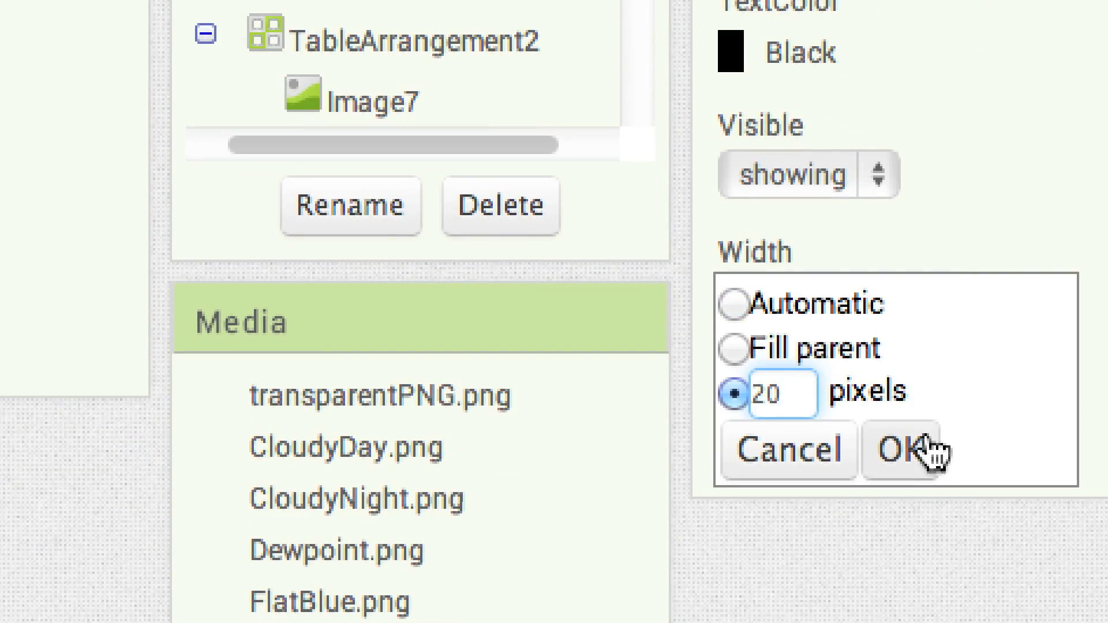
pyautogui.click(915, 445)
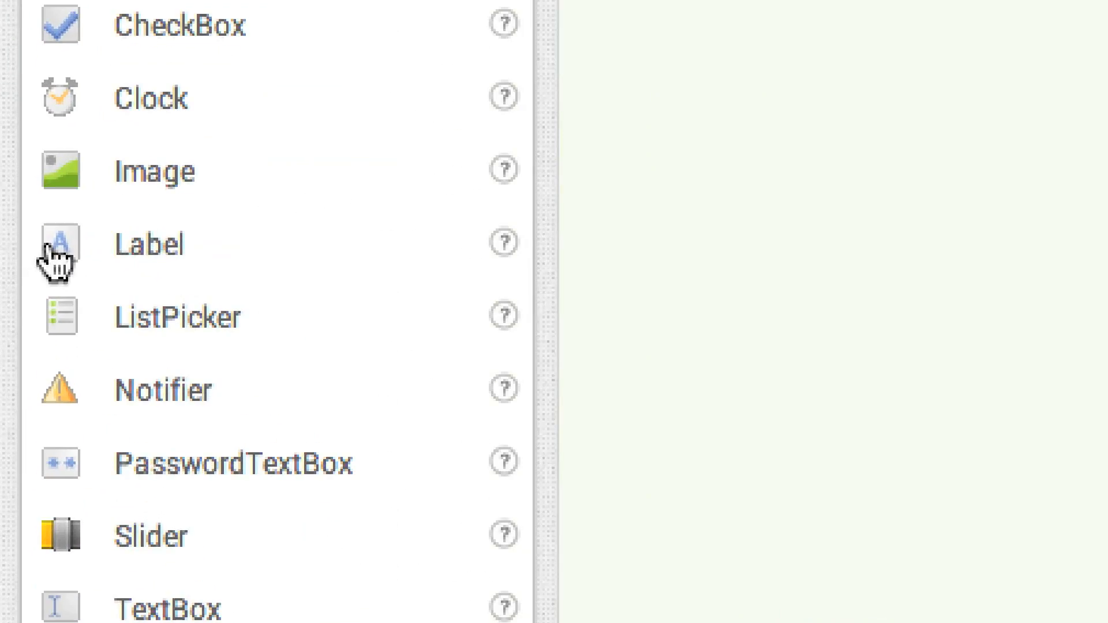
# Add a Label after the empty spacer following the wind chill image and rename it CurrentWindChillLabel
pyautogui.moveTo(17, 246); pyautogui.dragTo(521, 385)
pyautogui.moveTo(1090, 610)
pyautogui.mouseDown()
pyautogui.moveTo(1107, 622)
pyautogui.moveTo(1075, 618)
pyautogui.mouseUp()
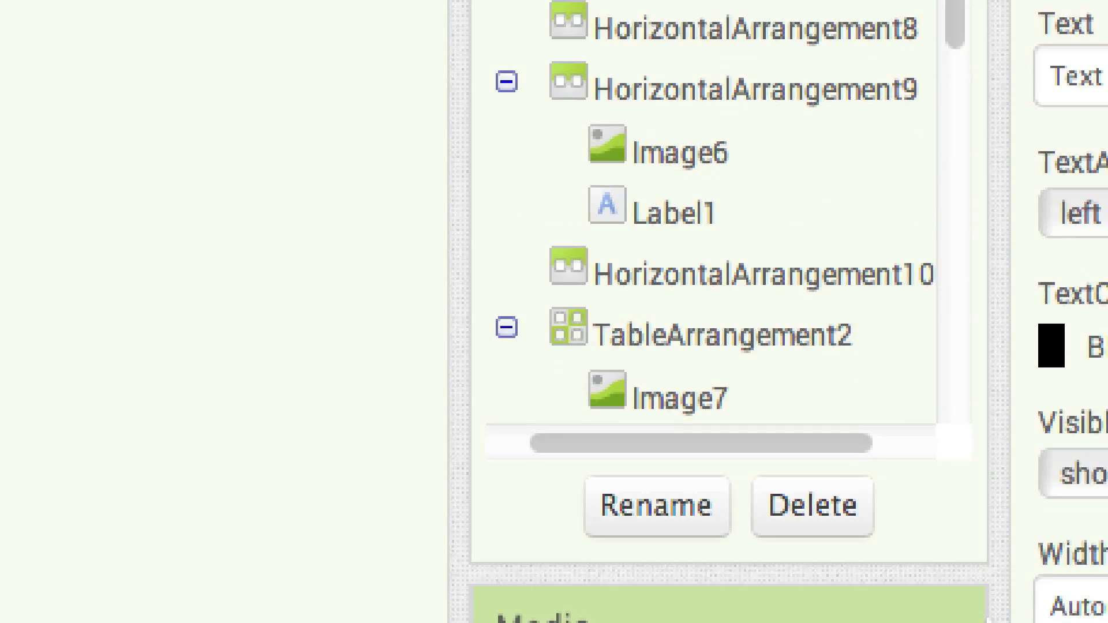
pyautogui.click(655, 519)
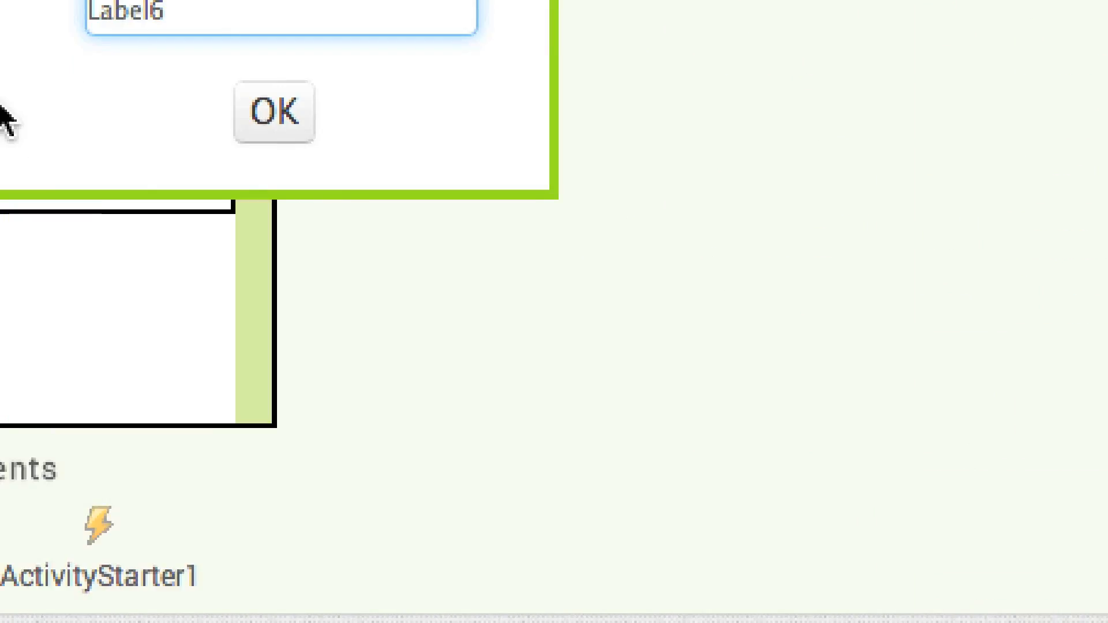
pyautogui.write('CurrentWindChill')
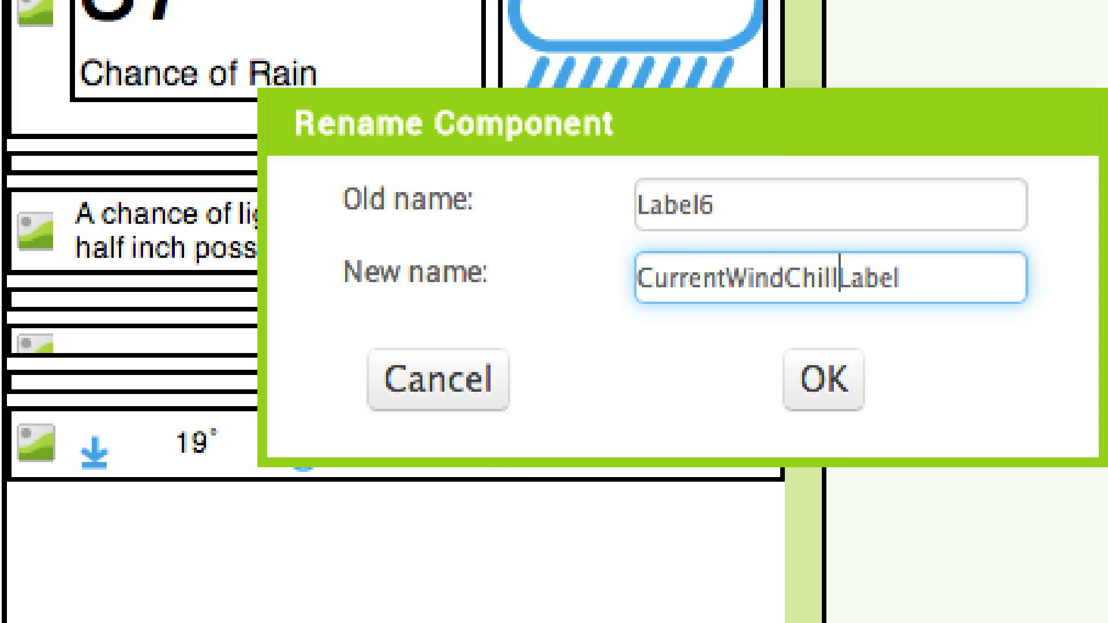
pyautogui.press('Return')
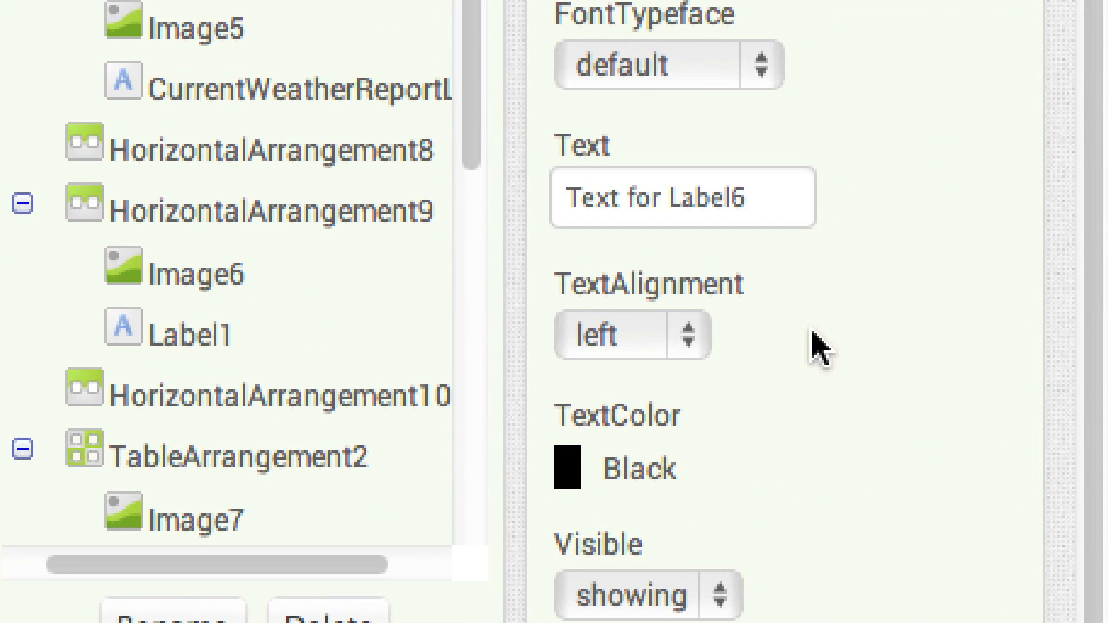
# Set the wind chill label's text to 27 and its width to 37 pixels
pyautogui.moveTo(767, 198); pyautogui.dragTo(529, 188)
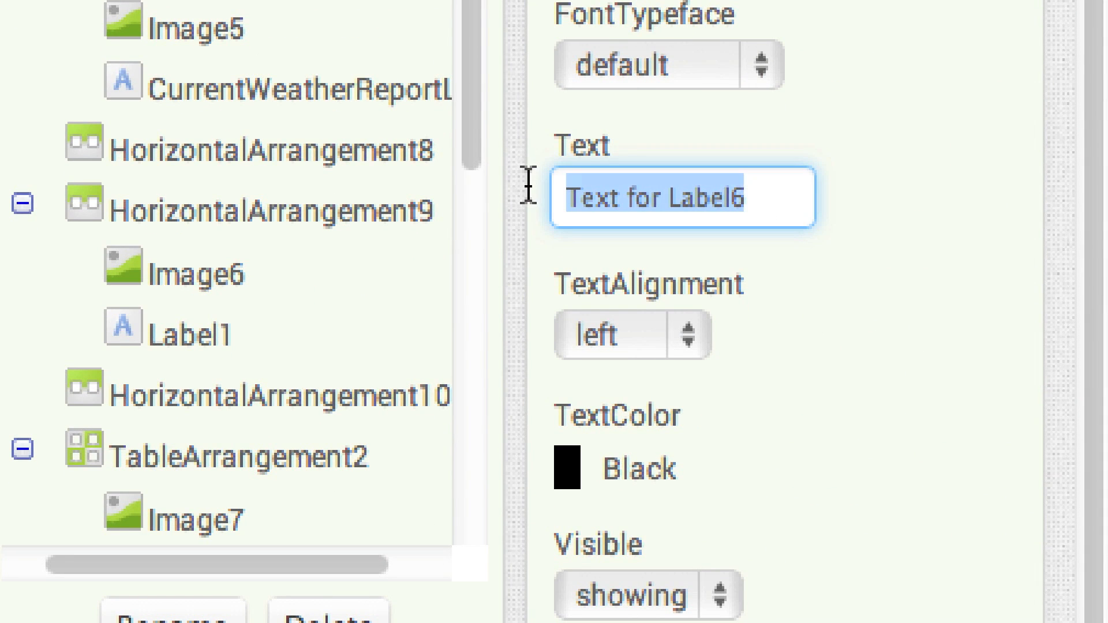
pyautogui.press('BackSpace')
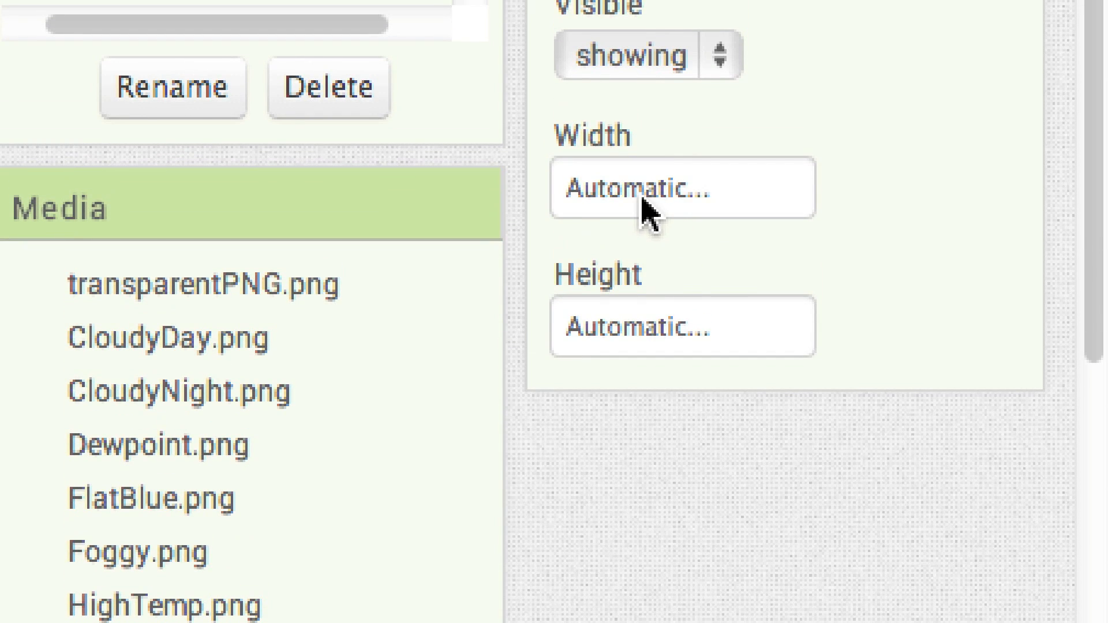
pyautogui.click(645, 209)
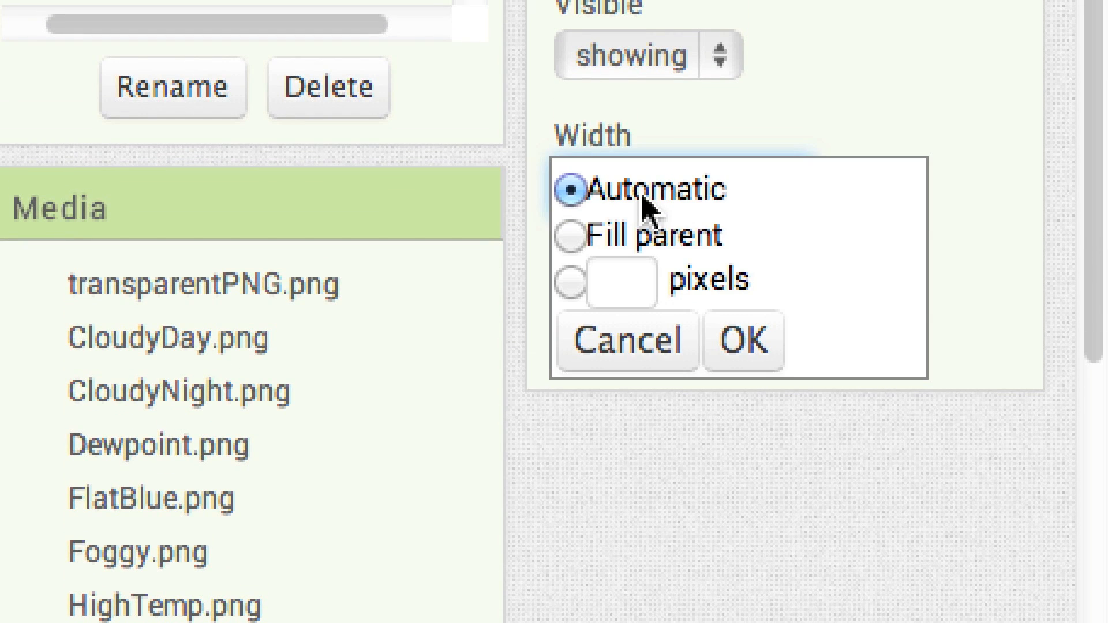
pyautogui.click(616, 271)
pyautogui.write('37')
pyautogui.click(740, 341)
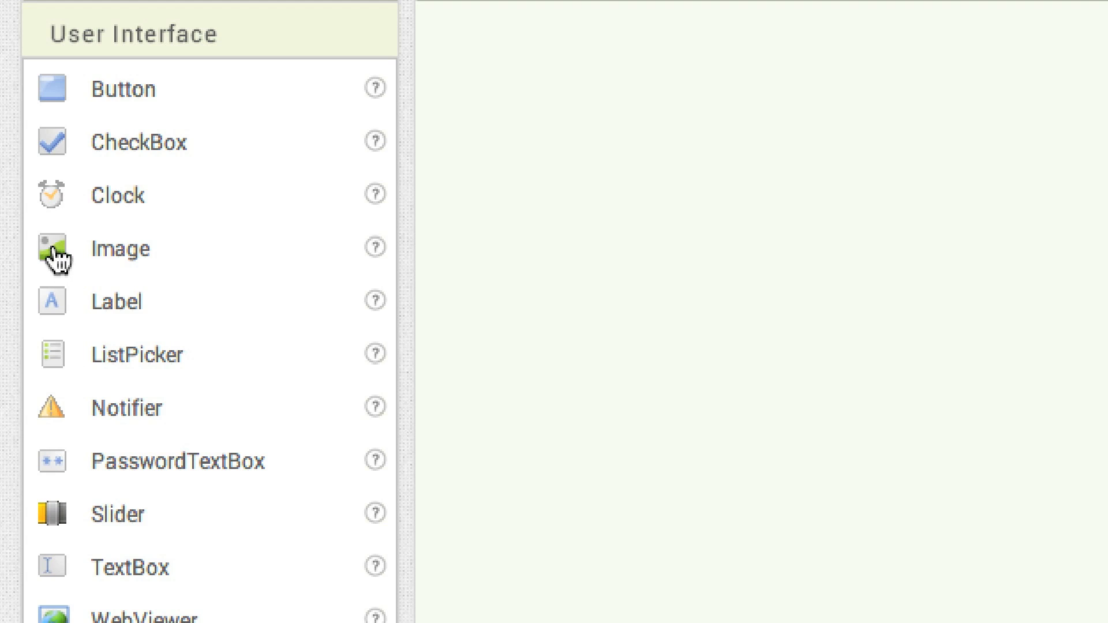
# Add an Image after the 27 label with the picture Visibility.png and give it a fixed pixel width
pyautogui.moveTo(17, 231); pyautogui.dragTo(639, 351)
pyautogui.moveTo(1080, 593); pyautogui.dragTo(1068, 582)
pyautogui.moveTo(872, 433); pyautogui.dragTo(844, 421)
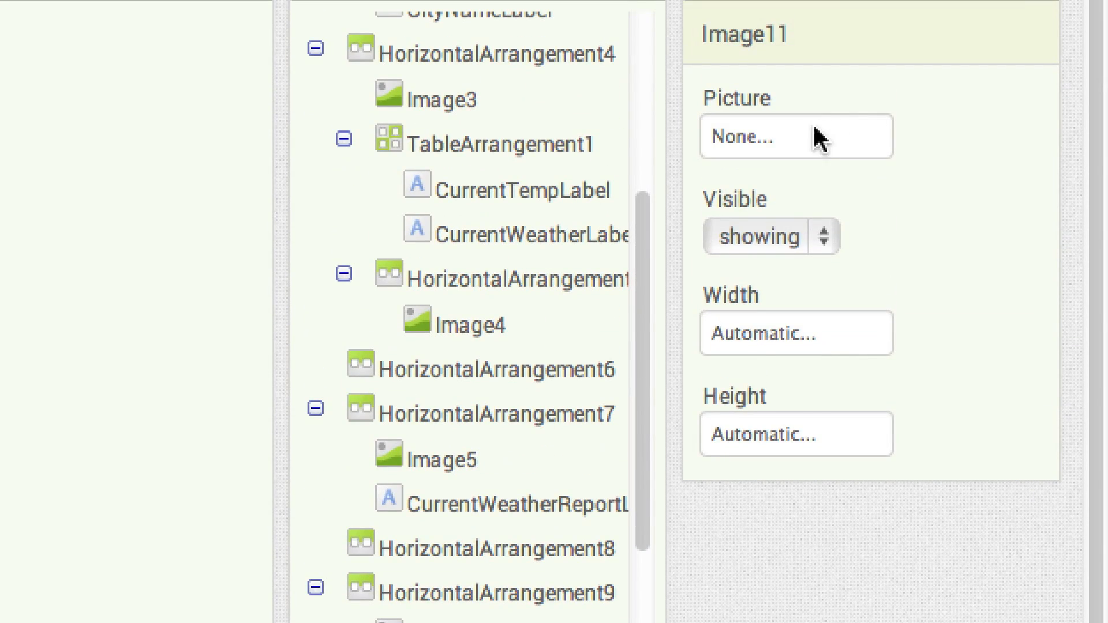
pyautogui.click(819, 139)
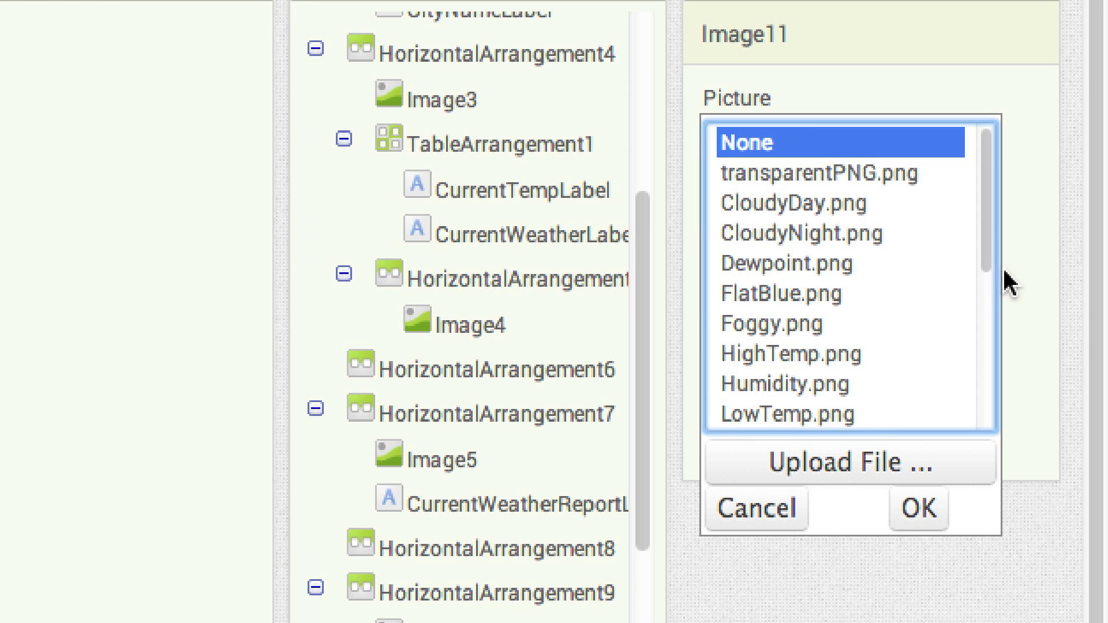
pyautogui.moveTo(987, 254); pyautogui.dragTo(980, 400)
pyautogui.click(799, 359)
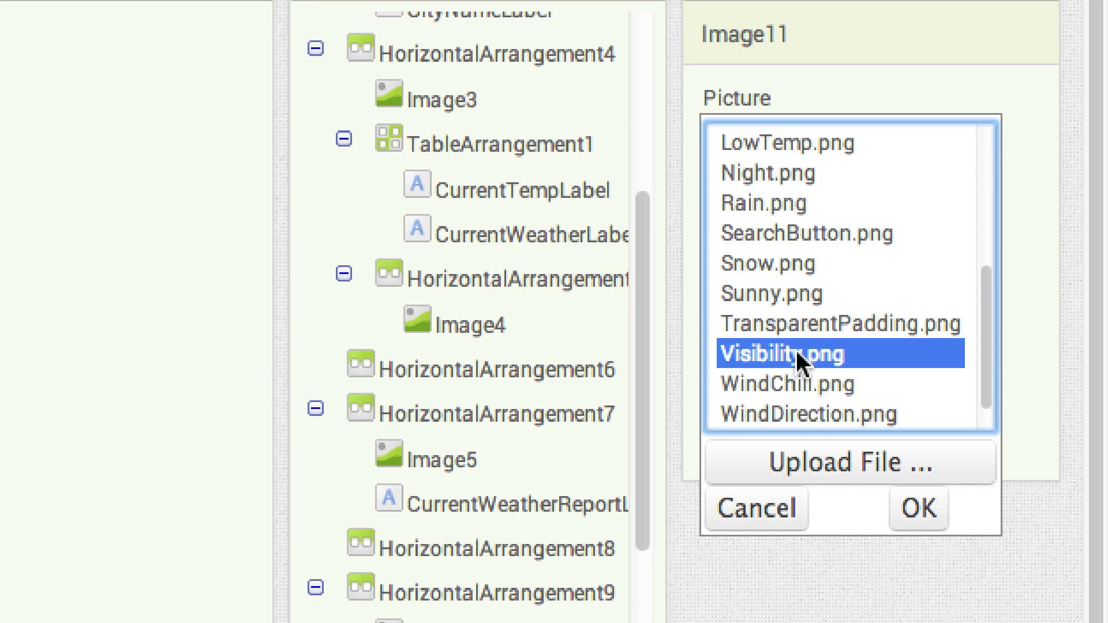
pyautogui.click(919, 508)
pyautogui.click(787, 344)
pyautogui.click(741, 398)
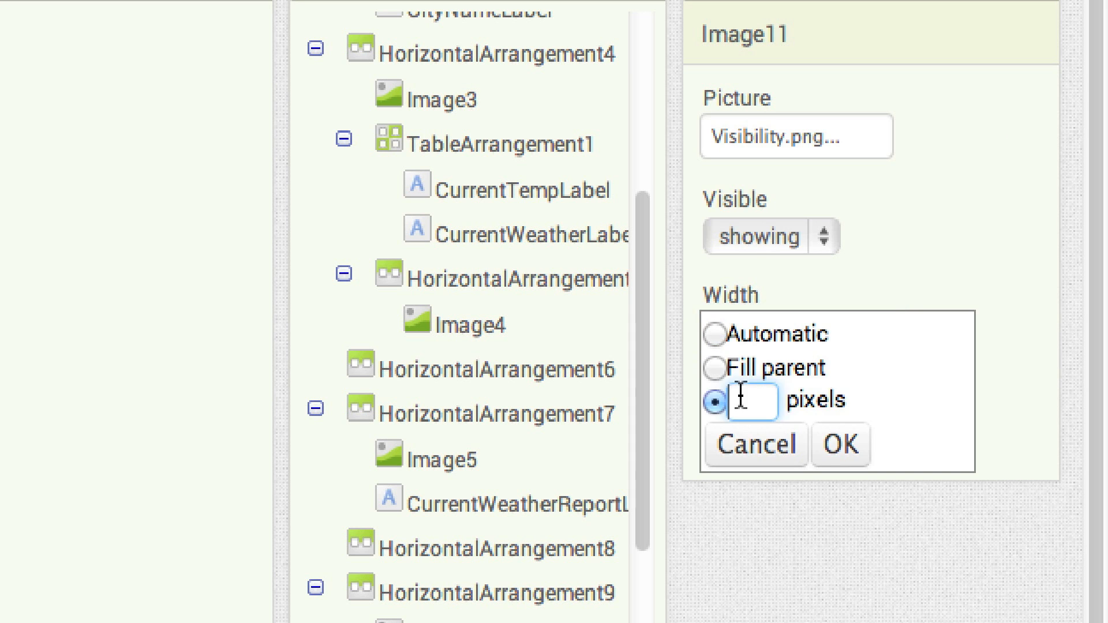
# Add a Label with empty text after the visibility image and give it a fixed pixel width as a spacer
pyautogui.moveTo(118, 58); pyautogui.dragTo(667, 255)
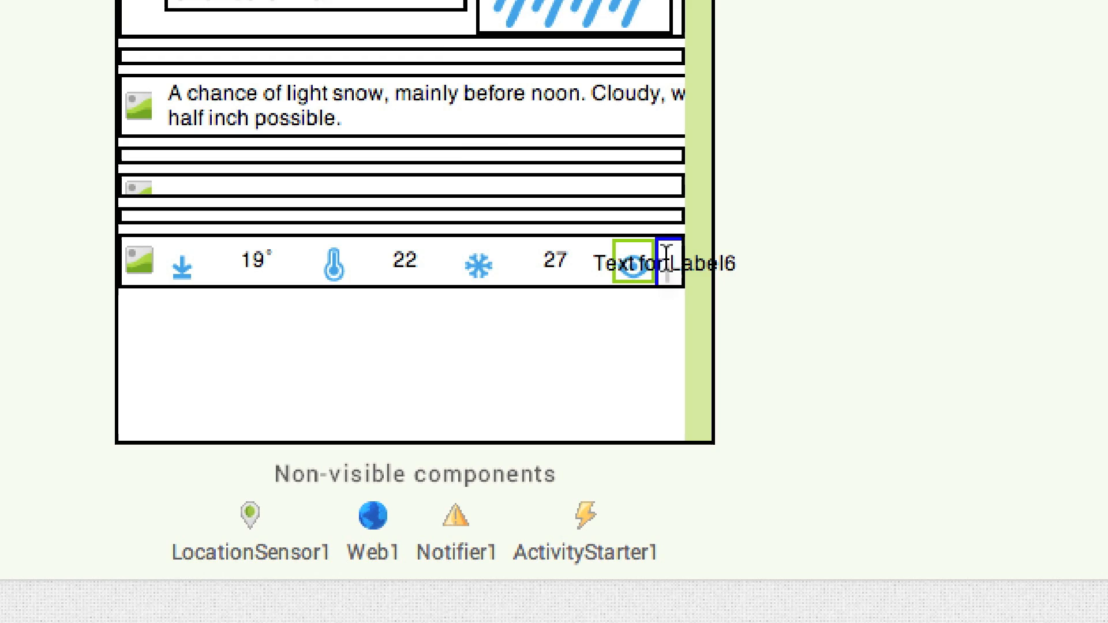
pyautogui.moveTo(872, 119); pyautogui.dragTo(618, 123)
pyautogui.press('BackSpace')
pyautogui.click(785, 508)
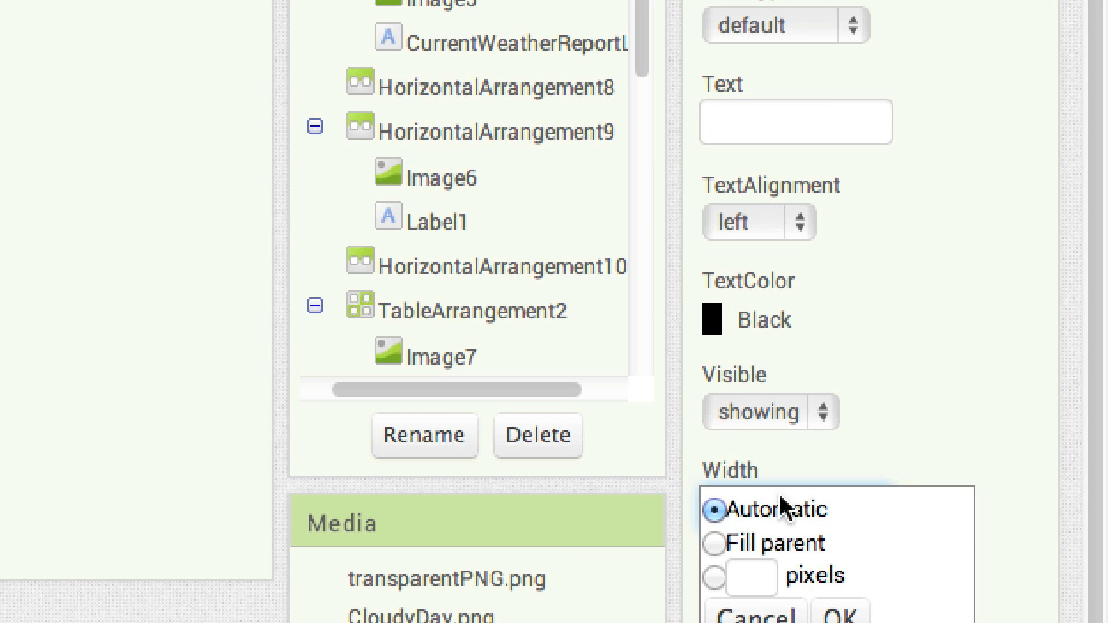
pyautogui.click(747, 563)
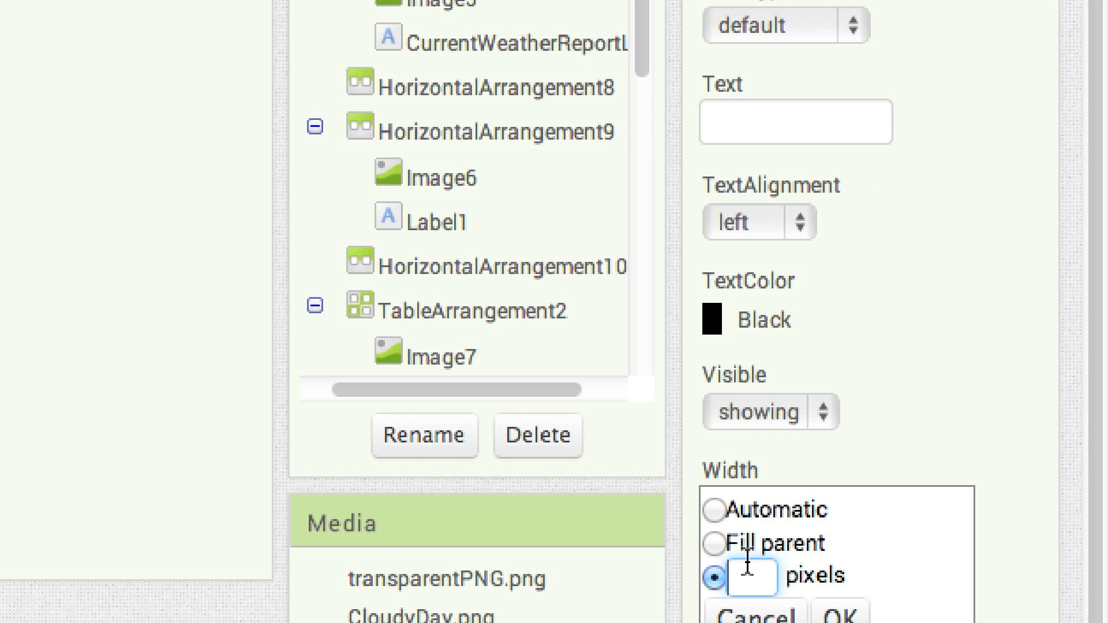
pyautogui.click(840, 616)
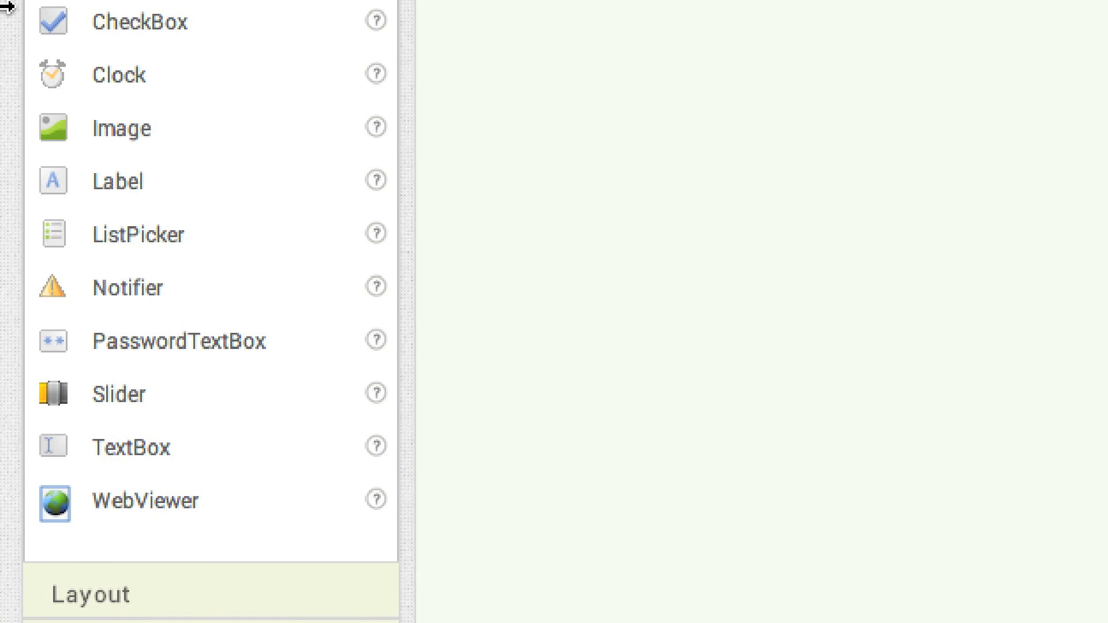
# Add another Label at the end of the detail row and rename it CurrentVisibilityLabel
pyautogui.moveTo(56, 182)
pyautogui.mouseDown()
pyautogui.moveTo(500, 284)
pyautogui.moveTo(1044, 532)
pyautogui.moveTo(1093, 562)
pyautogui.moveTo(1103, 615)
pyautogui.moveTo(868, 571)
pyautogui.moveTo(772, 497)
pyautogui.mouseUp()
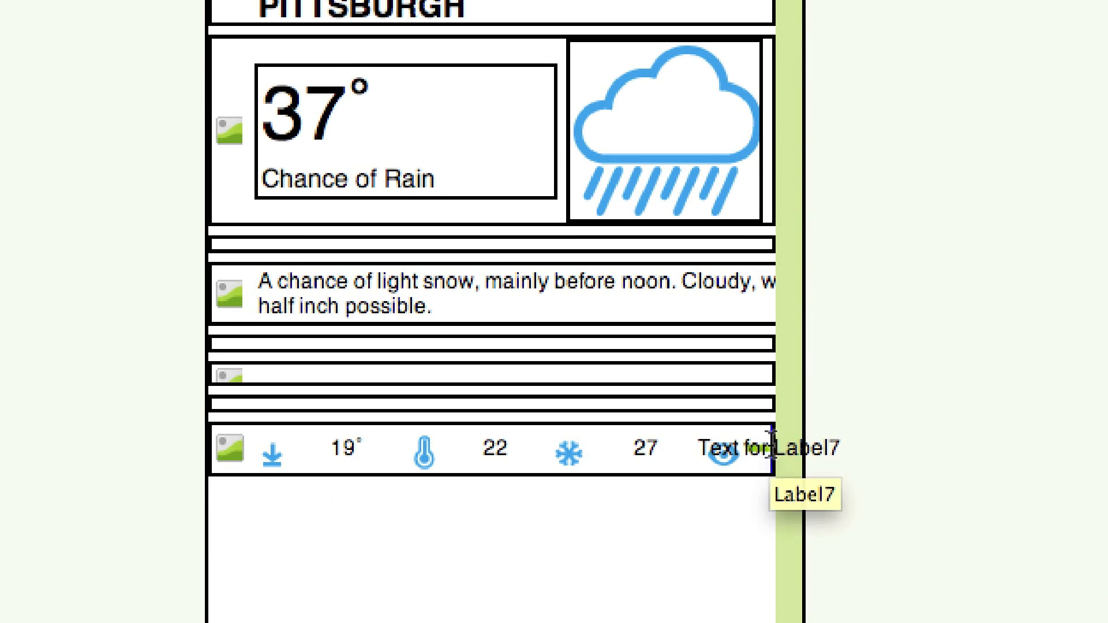
pyautogui.moveTo(772, 447); pyautogui.dragTo(773, 449)
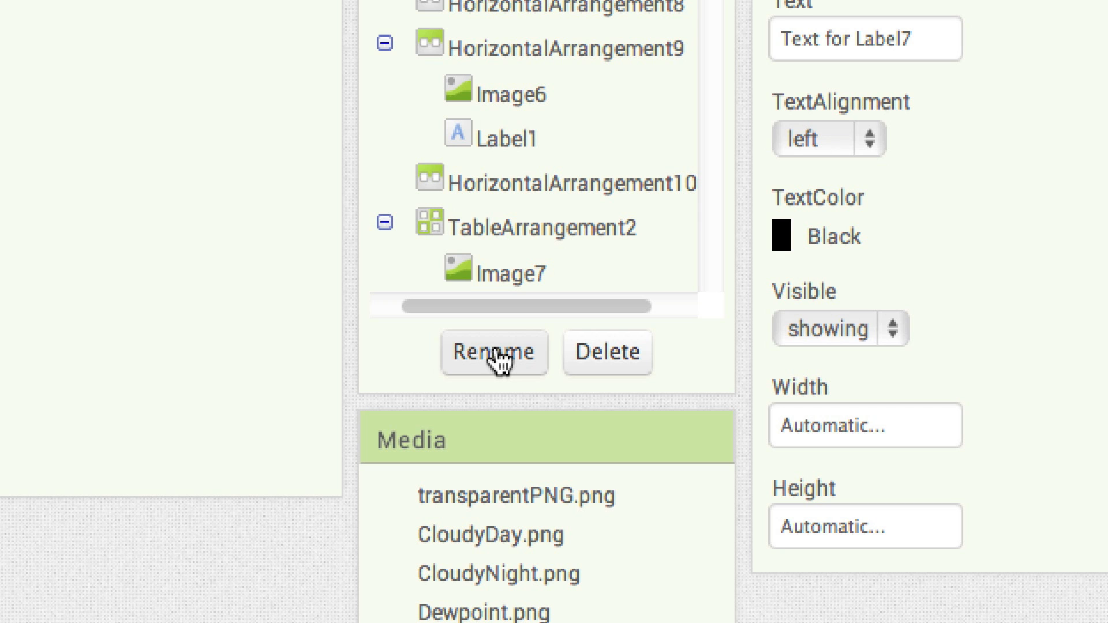
pyautogui.click(500, 357)
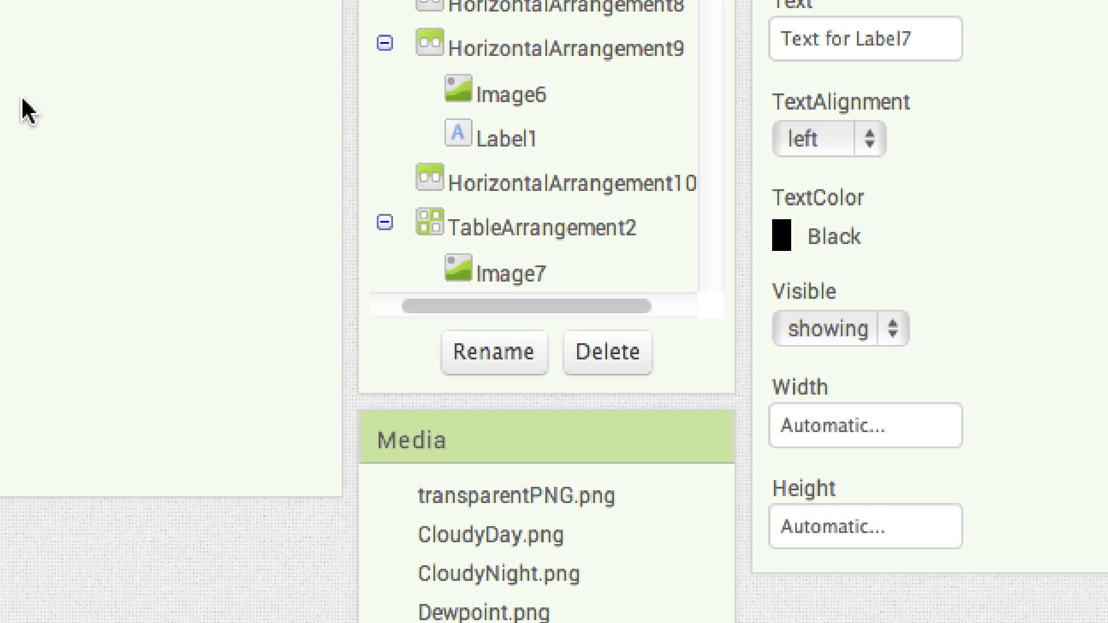
pyautogui.write('CurrentVisibilityLabel')
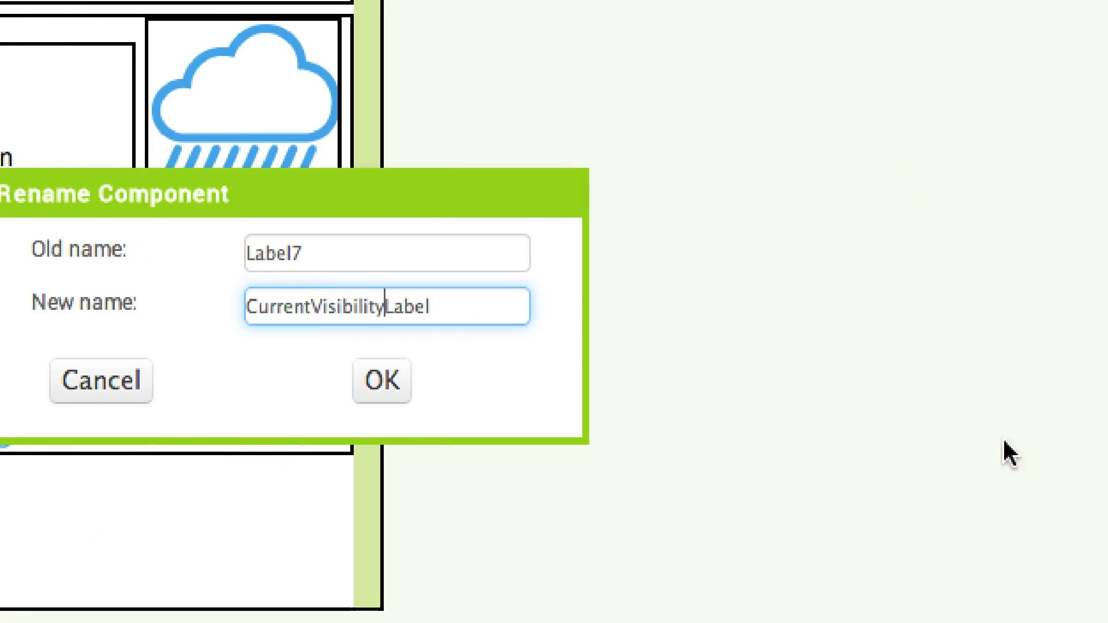
# Set the visibility label's text to 7.00 and its width to 42 pixels
pyautogui.click(700, 392)
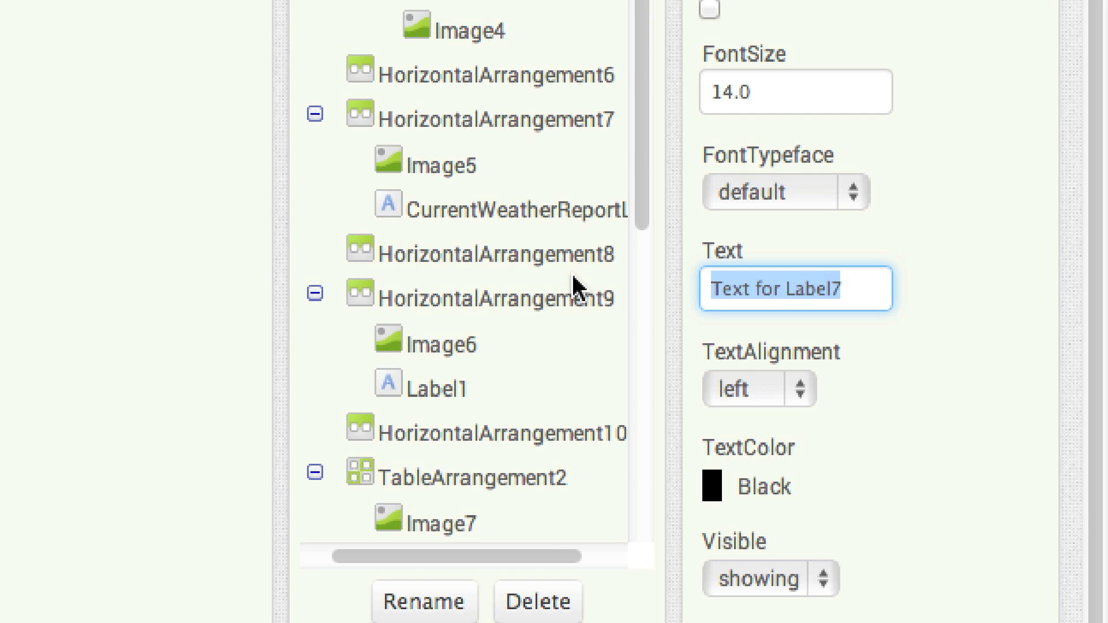
pyautogui.write('7')
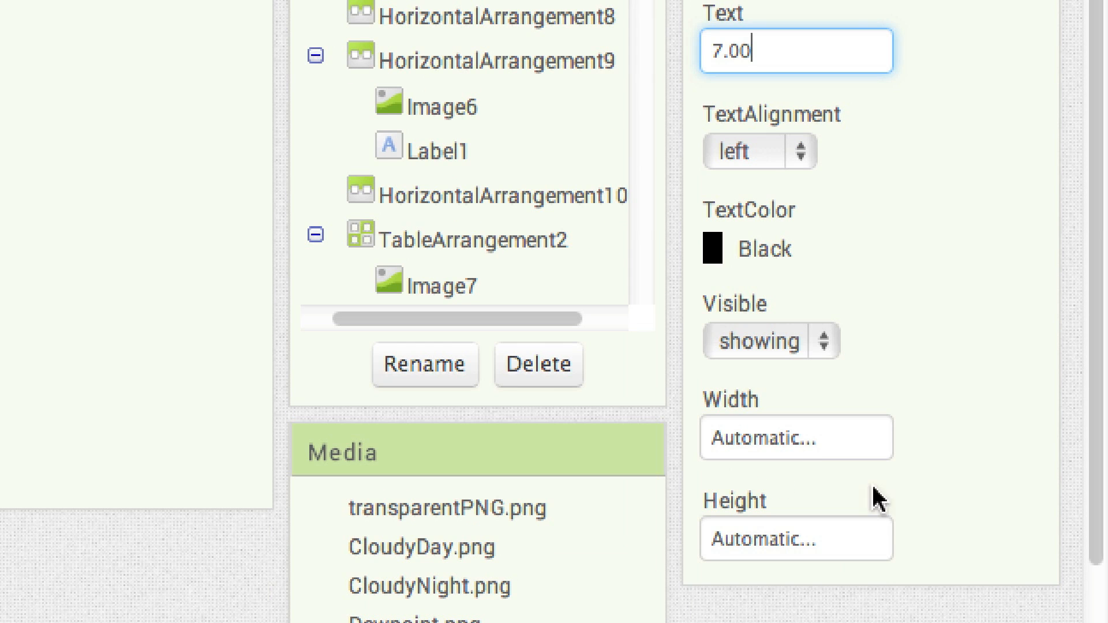
pyautogui.click(780, 445)
pyautogui.click(755, 505)
pyautogui.write('42')
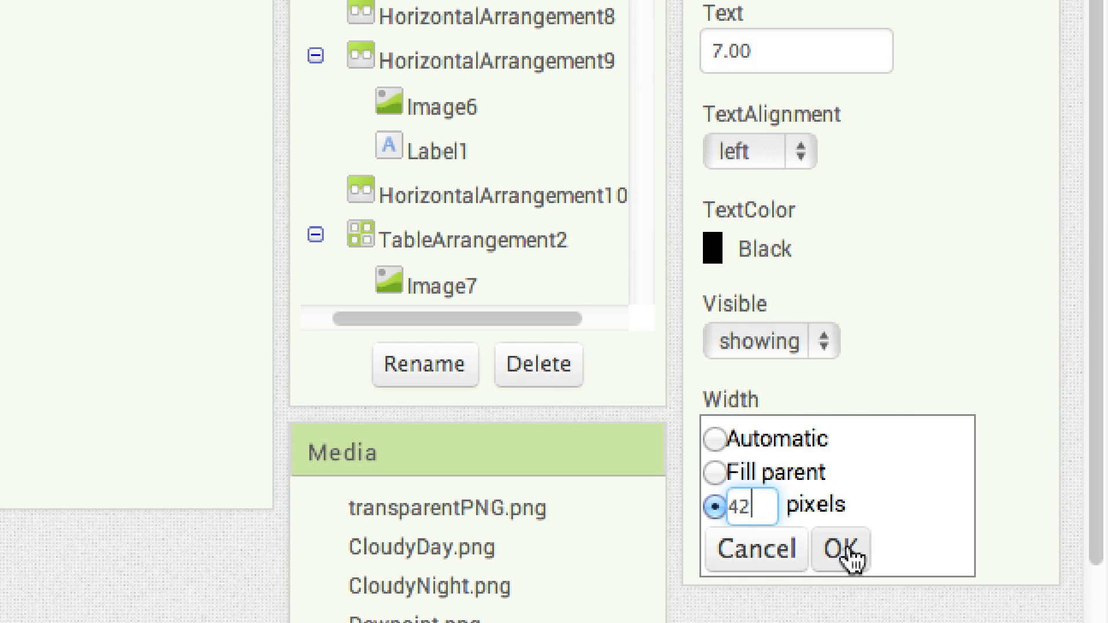
pyautogui.click(844, 555)
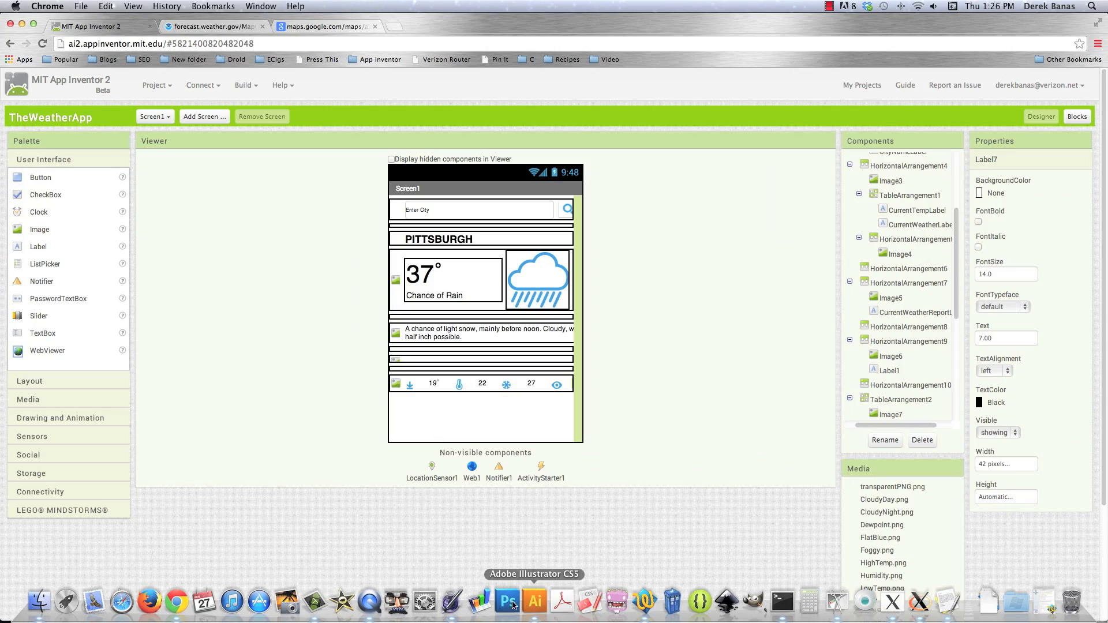
# Switch to Adobe Illustrator and check the mockup's spacing for the second detail row
pyautogui.click(535, 616)
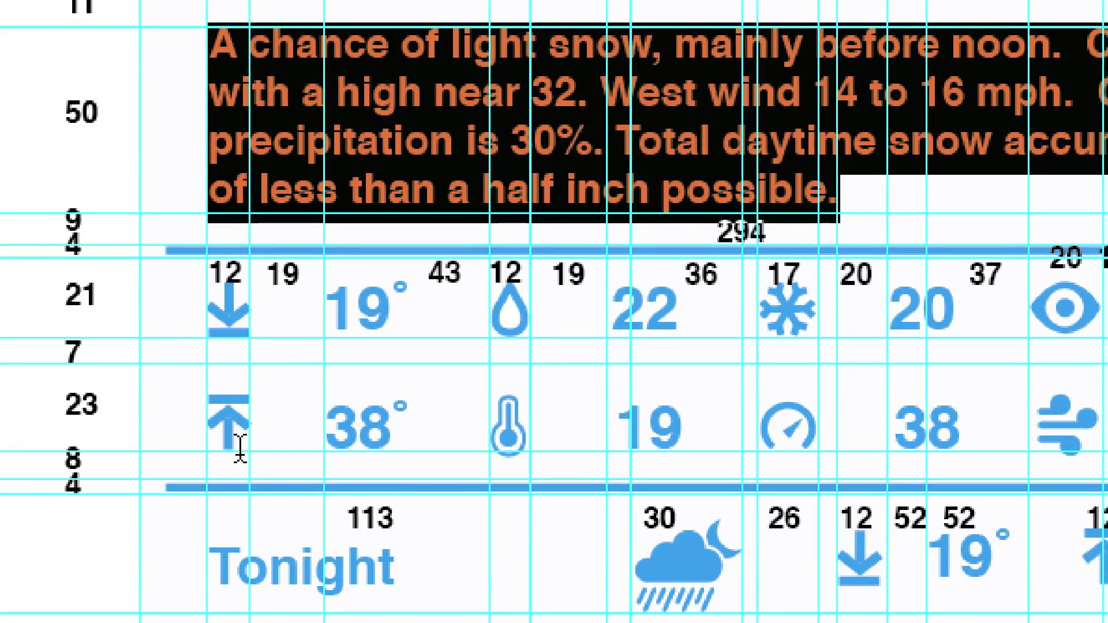